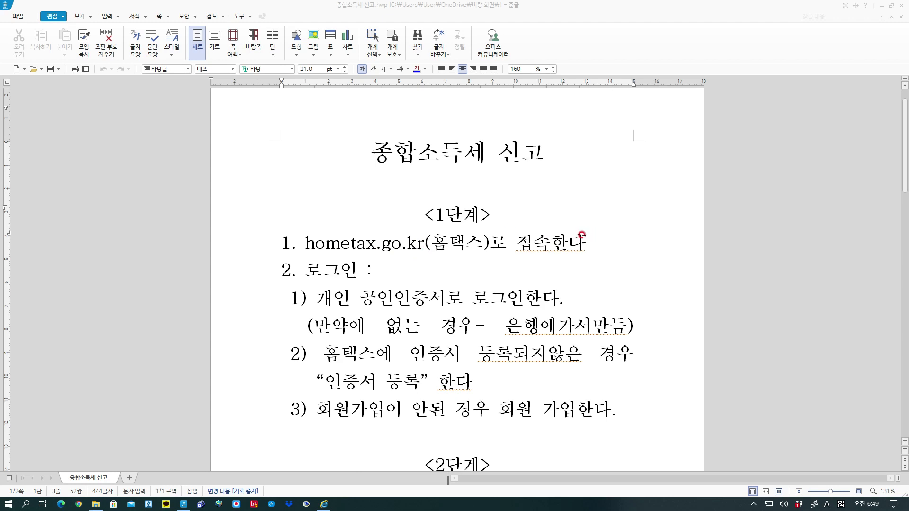
Scroll through the Hangul tax-filing guide and back up to the <1단계> login steps.
{"action": "scroll", "coordinate": [584, 237], "scroll_direction": "down", "scroll_amount": 4}
{"action": "scroll", "coordinate": [583, 237], "scroll_direction": "down", "scroll_amount": 2}
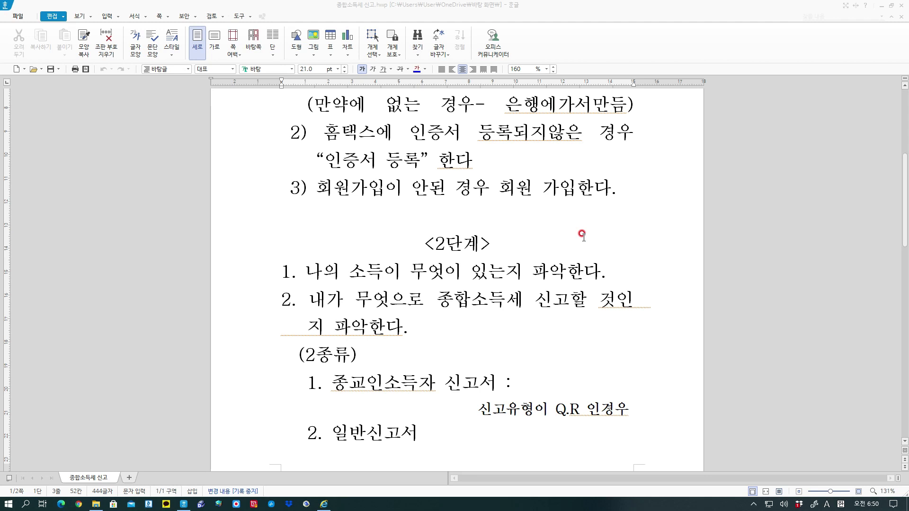
{"action": "scroll", "coordinate": [582, 234], "scroll_direction": "down", "scroll_amount": 10}
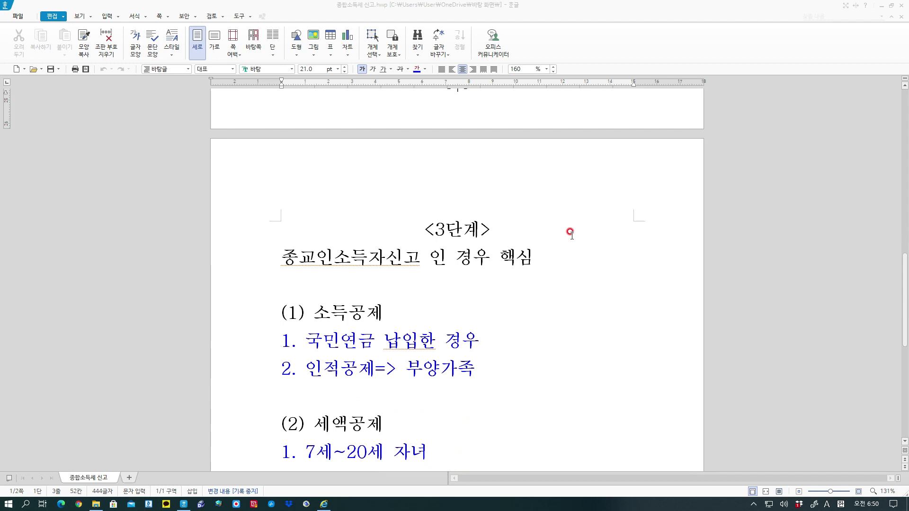
{"action": "scroll", "coordinate": [570, 233], "scroll_direction": "down", "scroll_amount": 3}
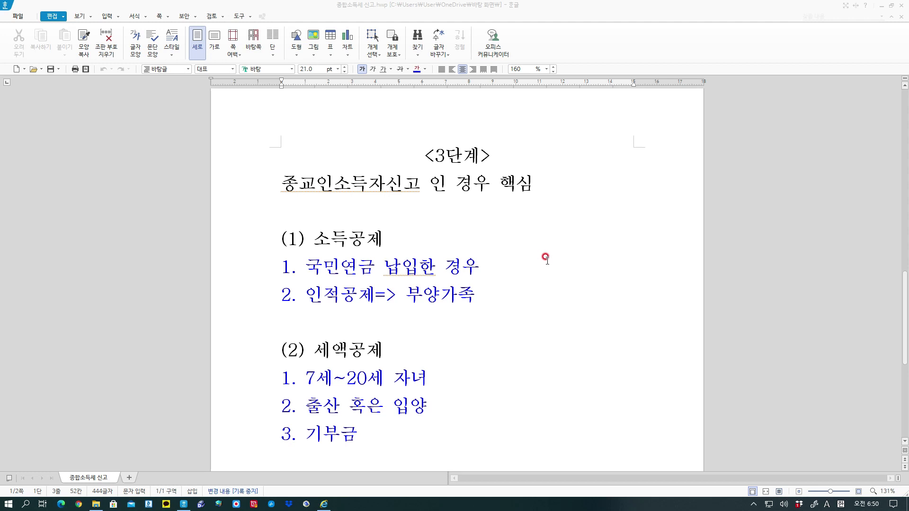
{"action": "scroll", "coordinate": [547, 260], "scroll_direction": "down", "scroll_amount": 5}
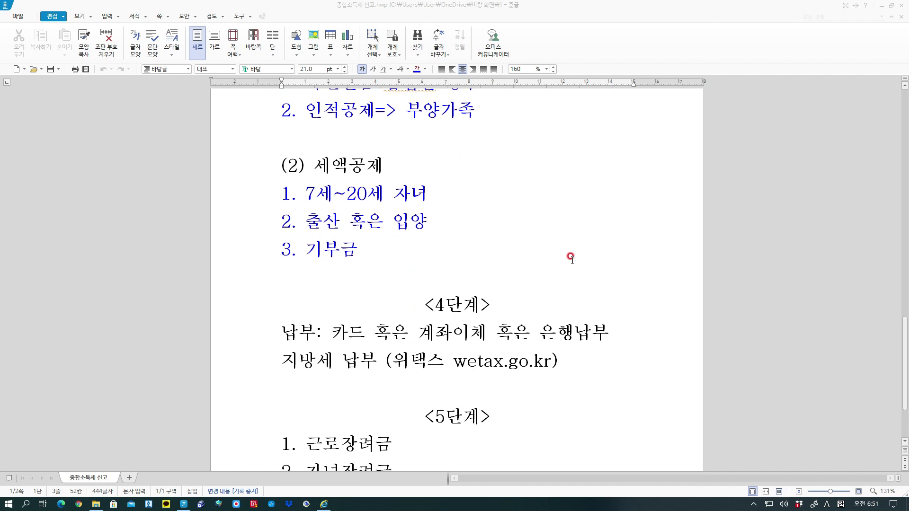
{"action": "scroll", "coordinate": [570, 258], "scroll_direction": "down", "scroll_amount": 1}
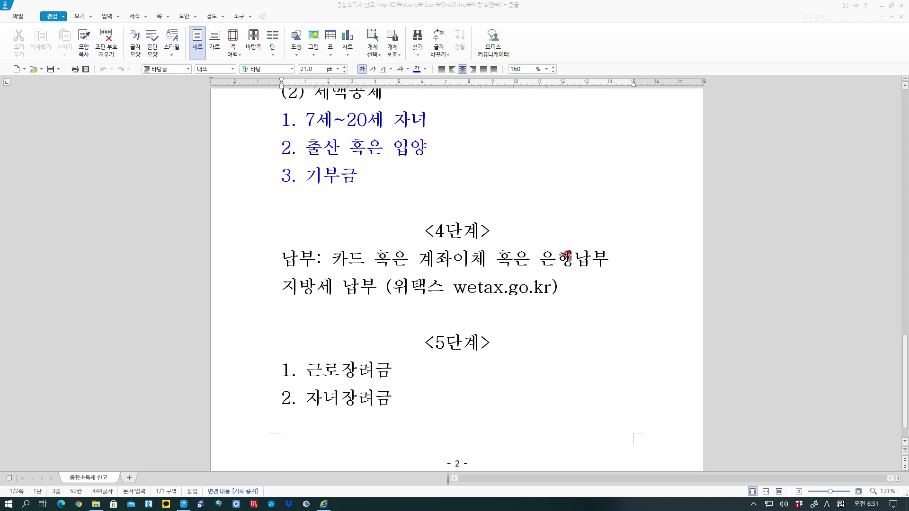
{"action": "scroll", "coordinate": [572, 241], "scroll_direction": "up", "scroll_amount": 1}
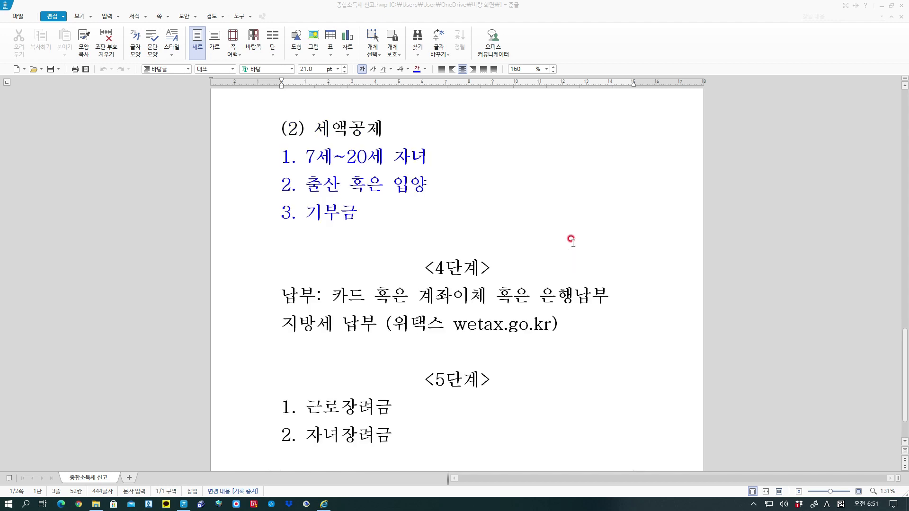
{"action": "scroll", "coordinate": [573, 241], "scroll_direction": "up", "scroll_amount": 20}
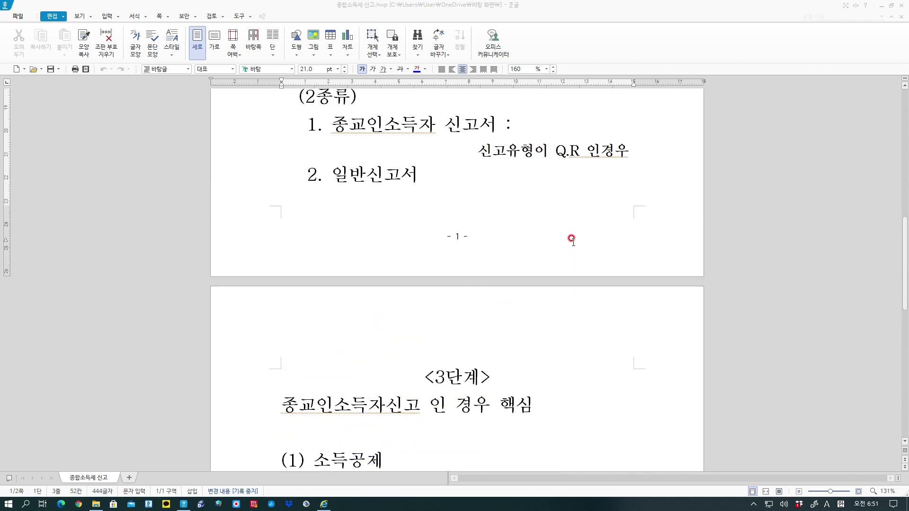
{"action": "scroll", "coordinate": [572, 239], "scroll_direction": "up", "scroll_amount": 5}
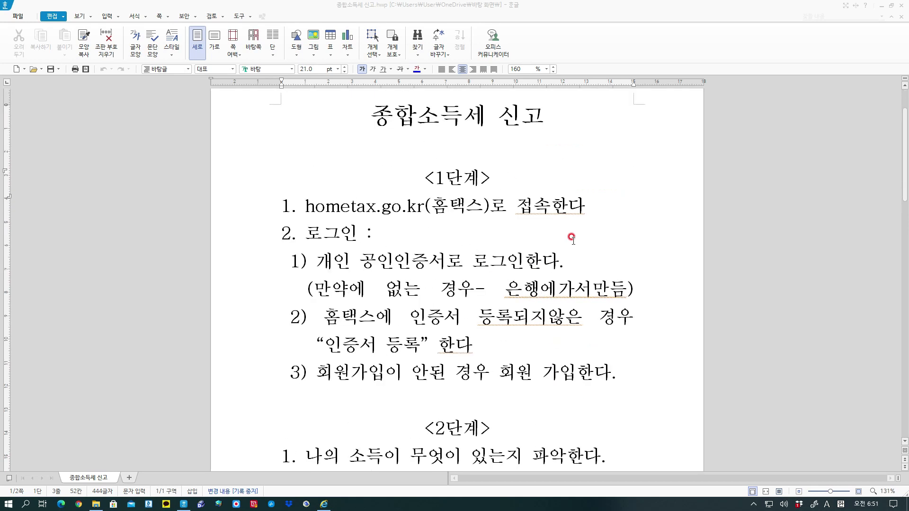
Highlight the site address, certificate login, registration and signup phrases, then switch to Hometax.
{"action": "left_click_drag", "start_coordinate": [311, 217], "coordinate": [431, 220]}
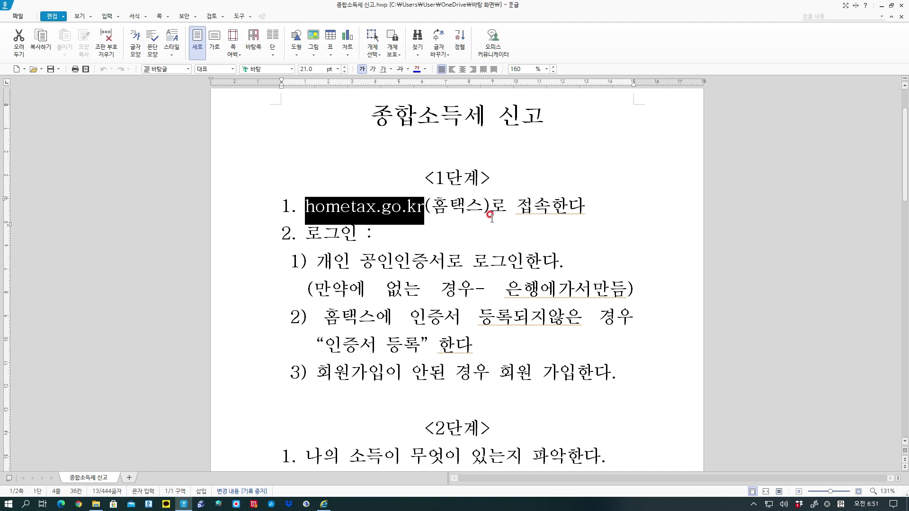
{"action": "left_click", "coordinate": [417, 219]}
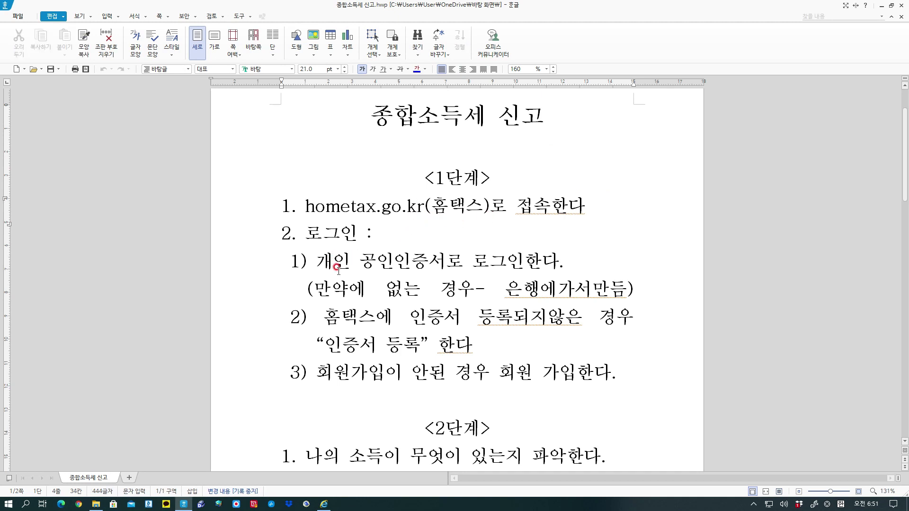
{"action": "left_click_drag", "start_coordinate": [331, 268], "coordinate": [443, 268]}
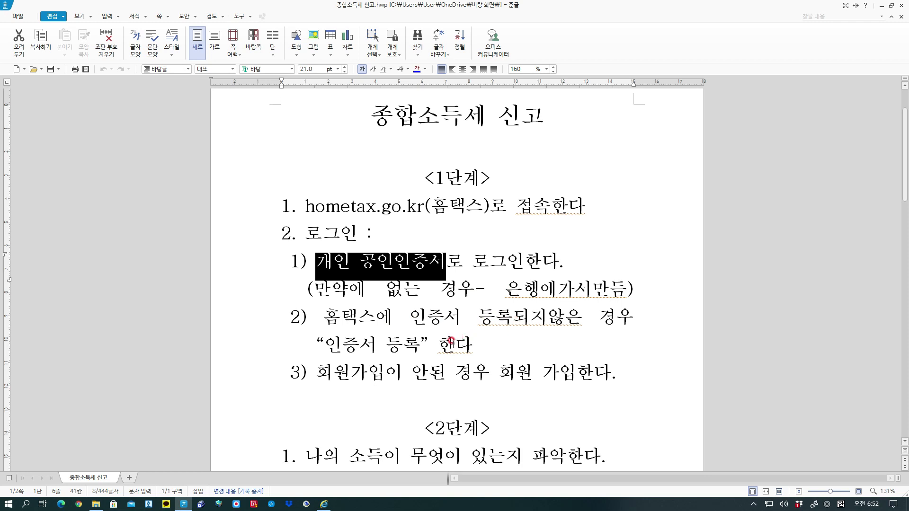
{"action": "left_click_drag", "start_coordinate": [322, 344], "coordinate": [426, 346]}
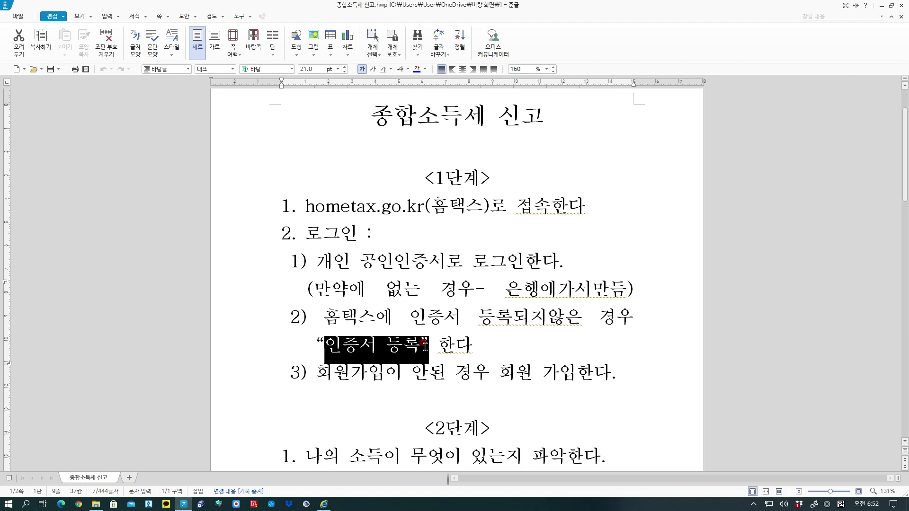
{"action": "left_click_drag", "start_coordinate": [315, 373], "coordinate": [381, 379]}
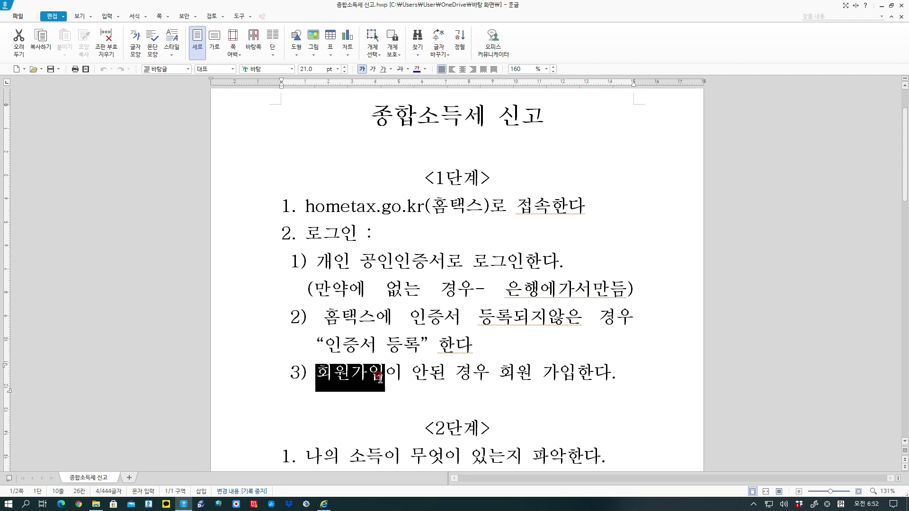
{"action": "left_click_drag", "start_coordinate": [324, 348], "coordinate": [408, 356]}
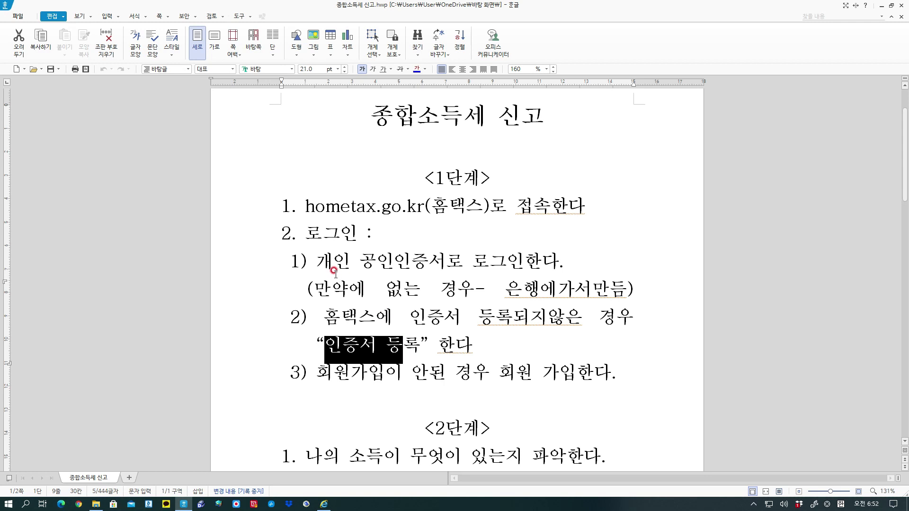
{"action": "left_click_drag", "start_coordinate": [318, 264], "coordinate": [437, 268]}
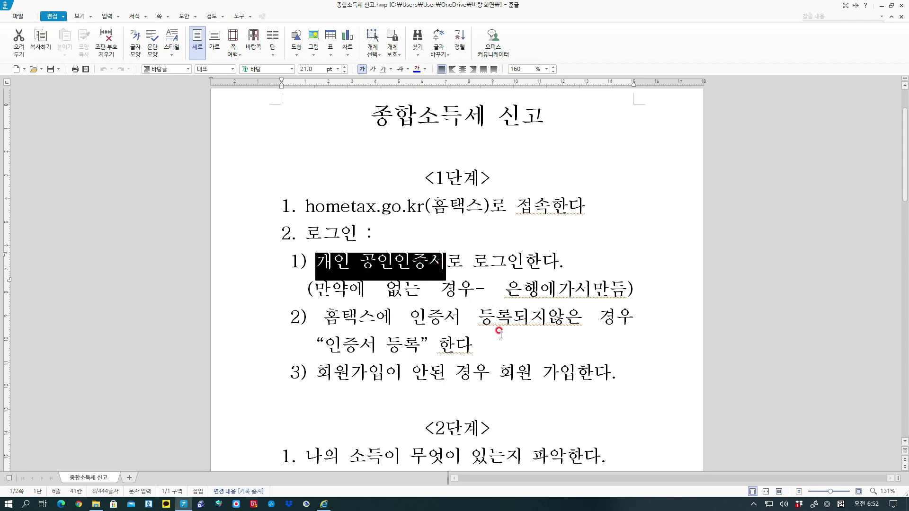
{"action": "left_click", "coordinate": [500, 332]}
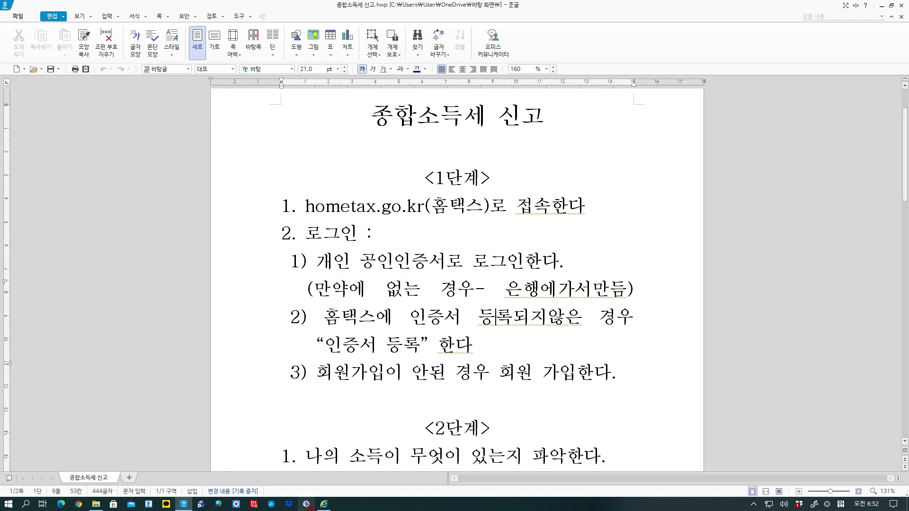
{"action": "left_click", "coordinate": [323, 505]}
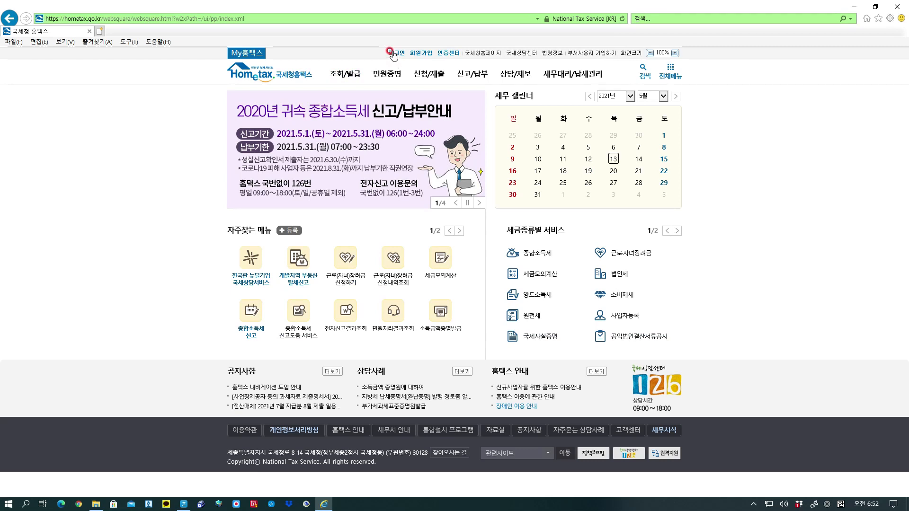
Glance over the Hometax signup page, then go back and open the login page.
{"action": "left_click", "coordinate": [422, 54]}
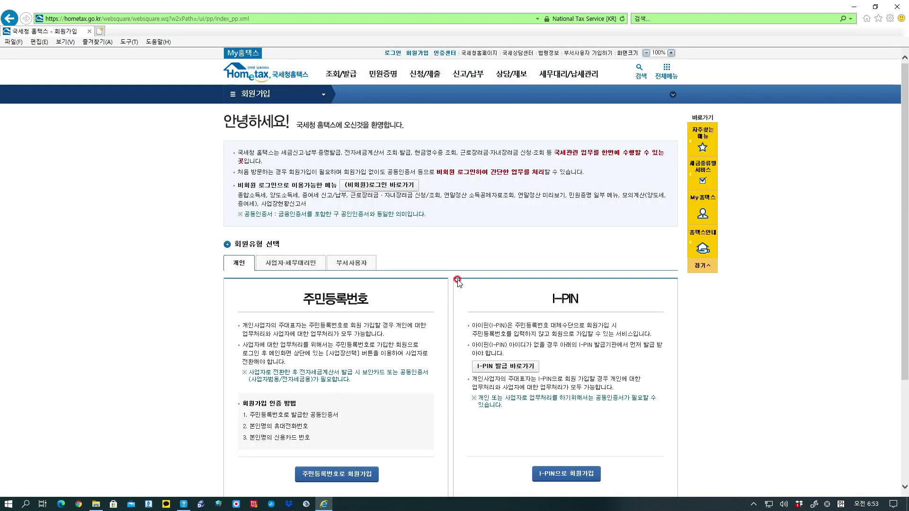
{"action": "scroll", "coordinate": [442, 372], "scroll_direction": "down", "scroll_amount": 3}
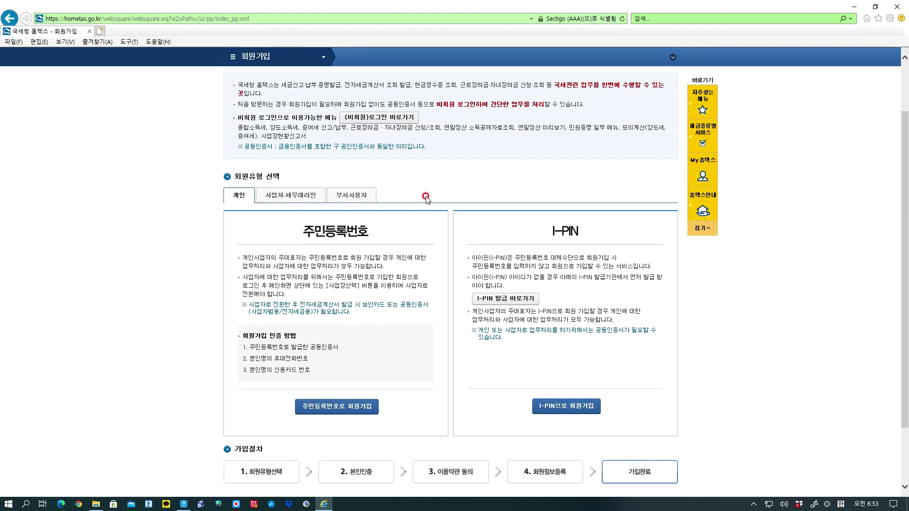
{"action": "left_click", "coordinate": [9, 18]}
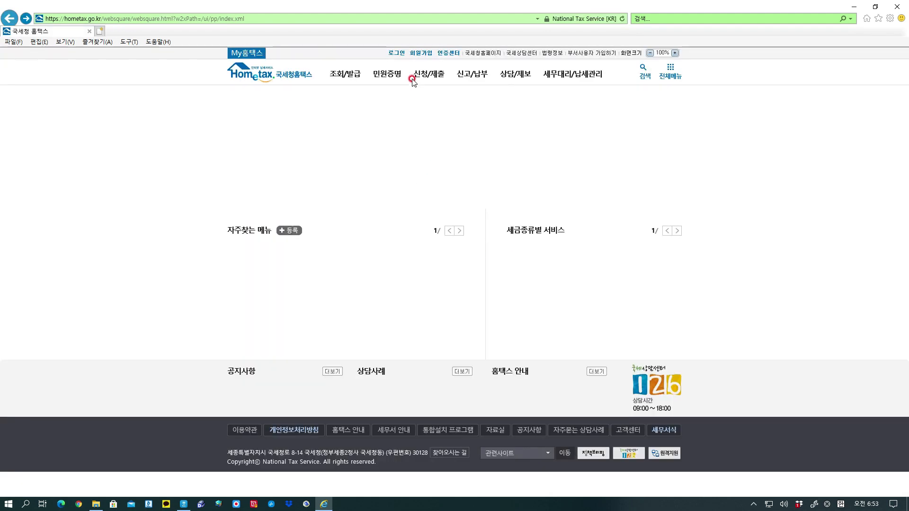
{"action": "left_click", "coordinate": [397, 54]}
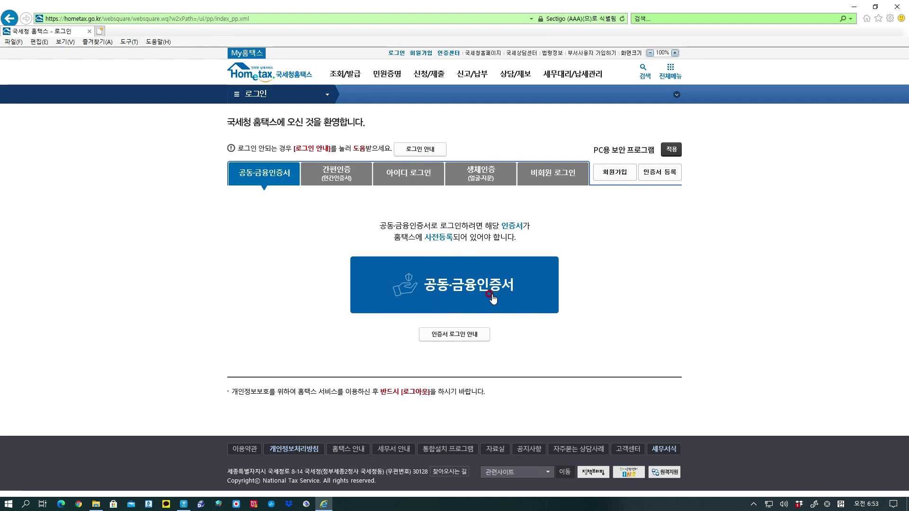
Check the certificate registration page, return to login, and start joint/financial certificate login.
{"action": "left_click", "coordinate": [665, 175]}
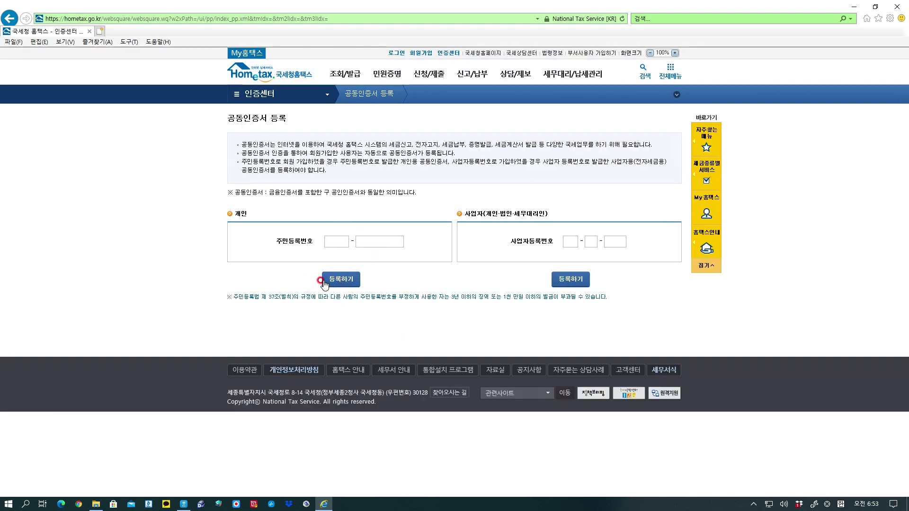
{"action": "left_click", "coordinate": [10, 19]}
{"action": "left_click", "coordinate": [582, 306]}
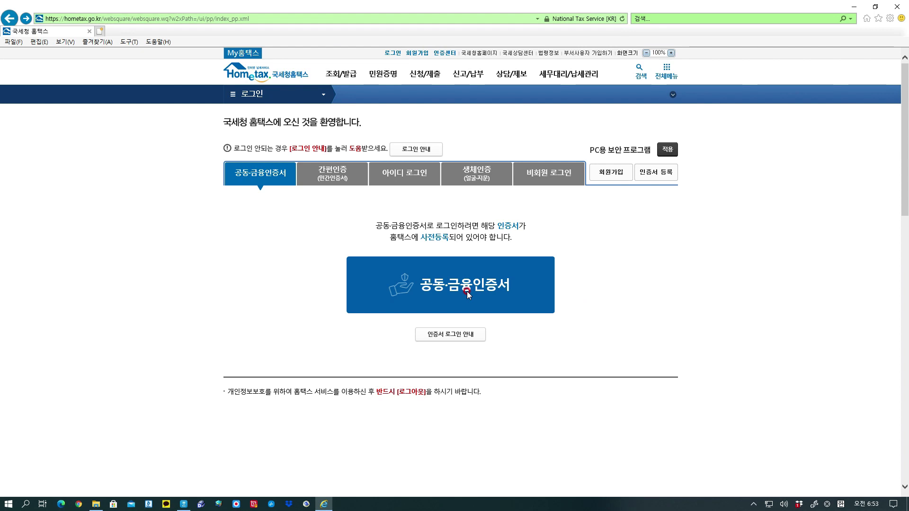
{"action": "left_click", "coordinate": [469, 283]}
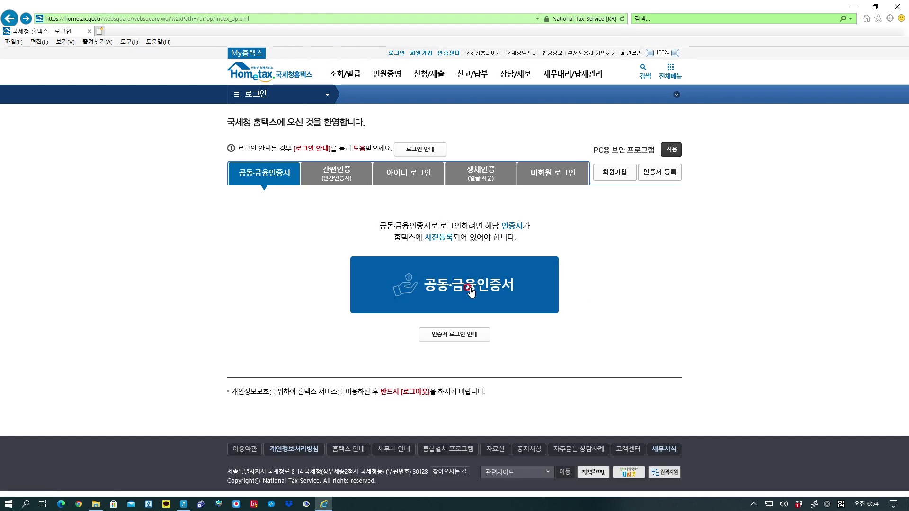
Log in with the second certificate on the Samsung USB drive, then return to the Hangul notes.
{"action": "left_click", "coordinate": [386, 214]}
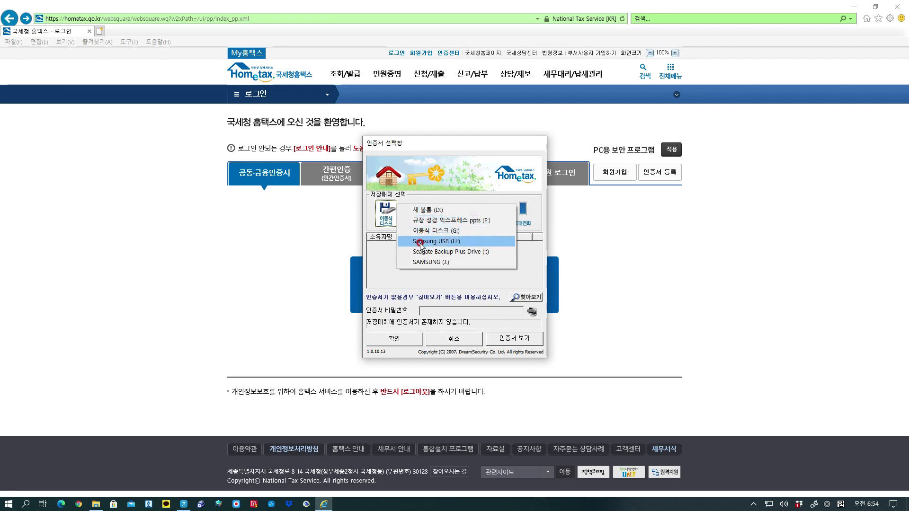
{"action": "left_click", "coordinate": [421, 242]}
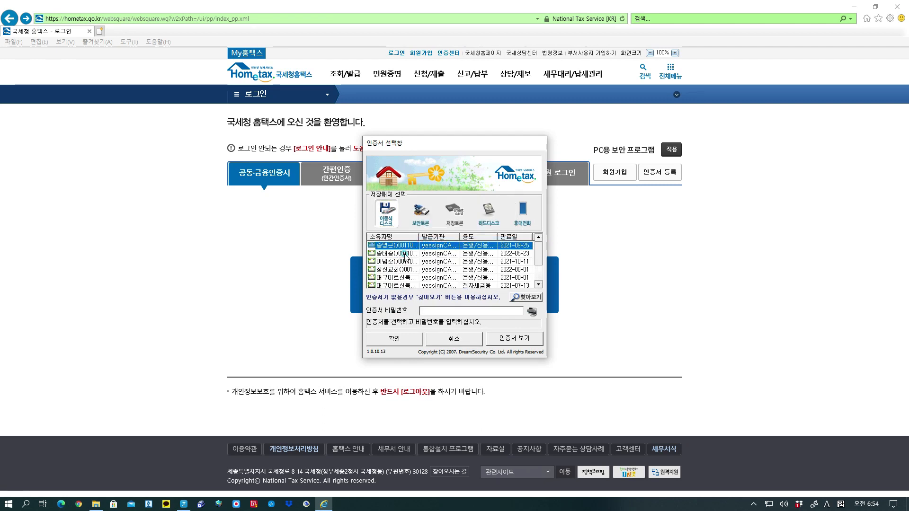
{"action": "left_click", "coordinate": [404, 255]}
{"action": "left_click", "coordinate": [430, 310]}
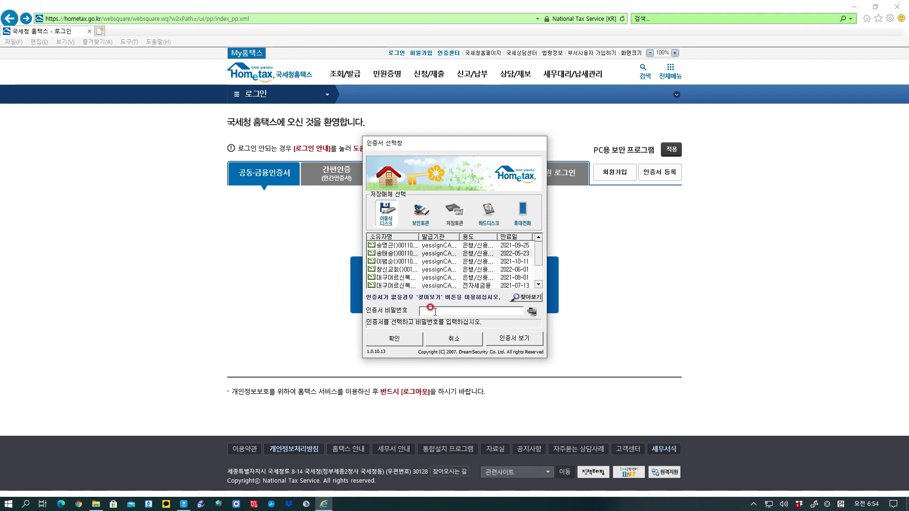
{"action": "type", "text": "********"}
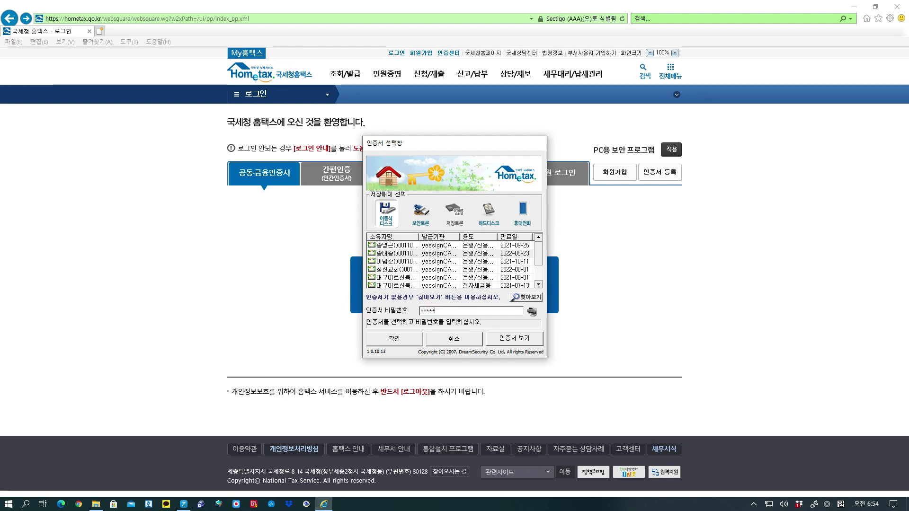
{"action": "type", "text": "***"}
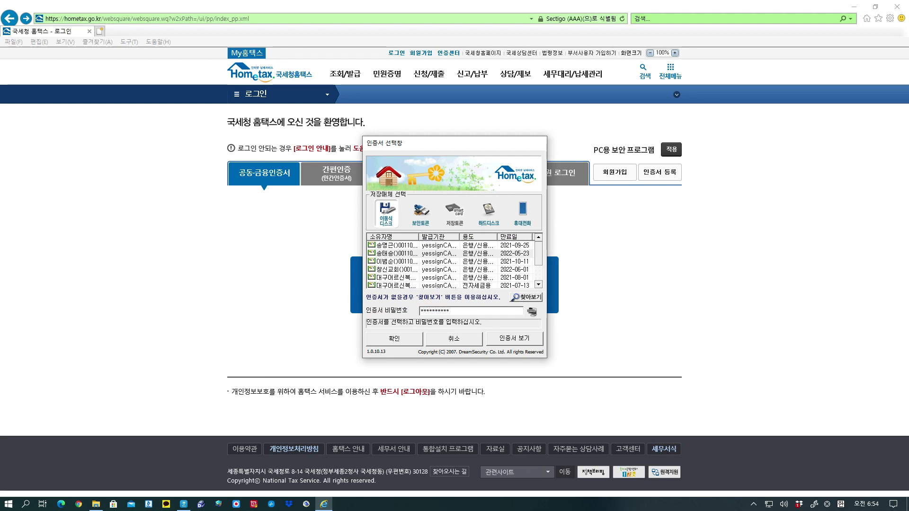
{"action": "left_click", "coordinate": [386, 338]}
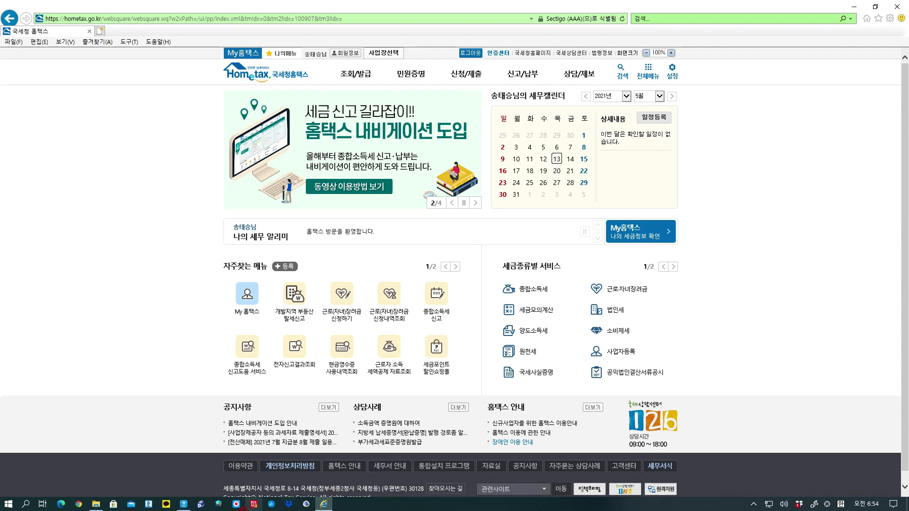
{"action": "left_click", "coordinate": [189, 506]}
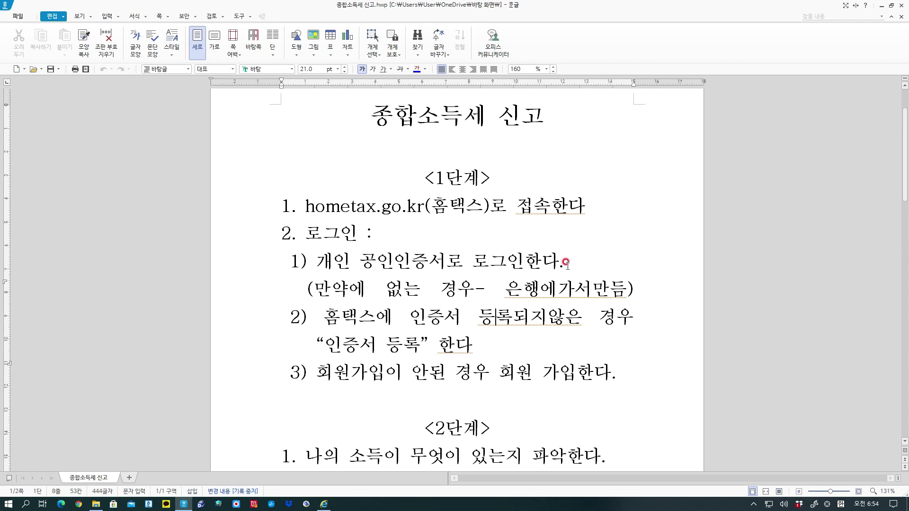
{"action": "scroll", "coordinate": [567, 263], "scroll_direction": "down", "scroll_amount": 5}
{"action": "scroll", "coordinate": [567, 264], "scroll_direction": "up", "scroll_amount": 1}
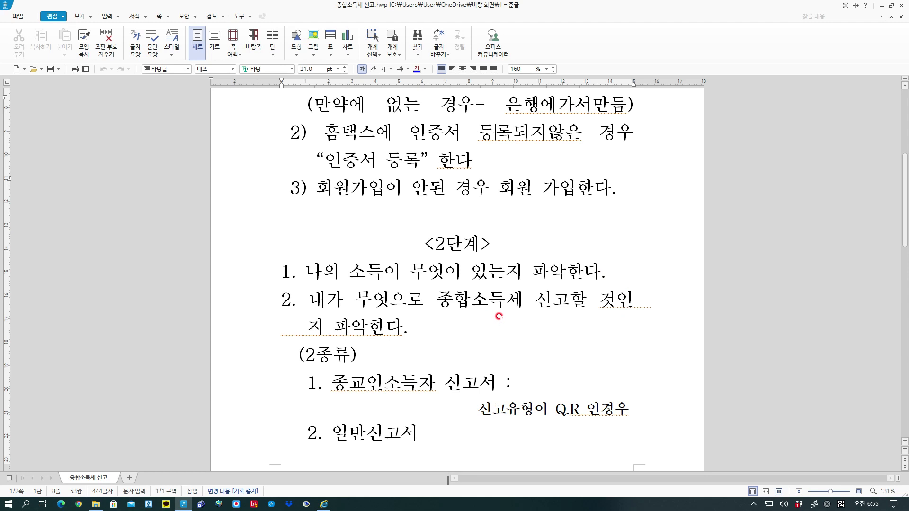
{"action": "scroll", "coordinate": [501, 317], "scroll_direction": "down", "scroll_amount": 1}
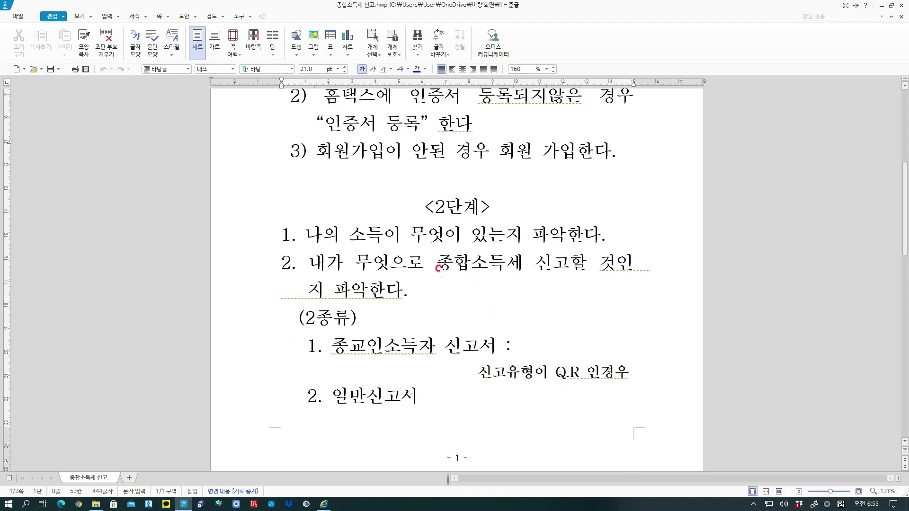
{"action": "scroll", "coordinate": [400, 336], "scroll_direction": "down", "scroll_amount": 1}
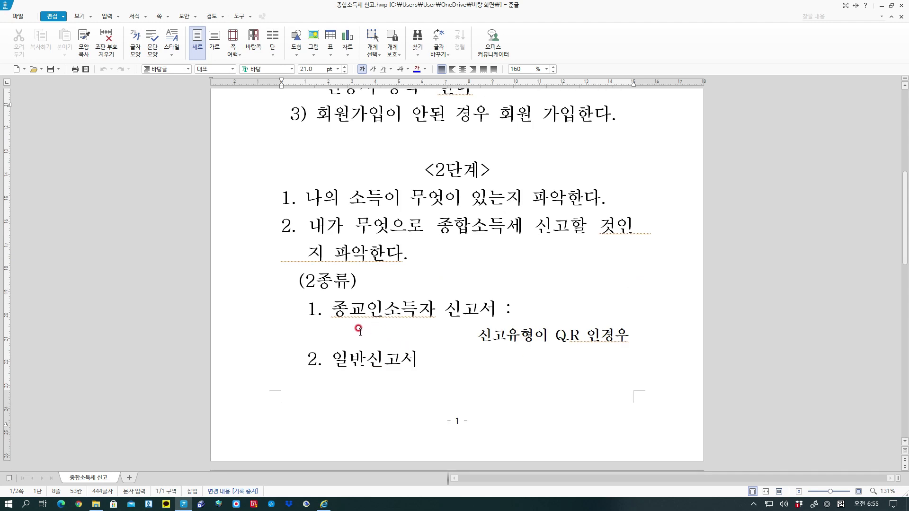
{"action": "left_click_drag", "start_coordinate": [334, 317], "coordinate": [493, 314]}
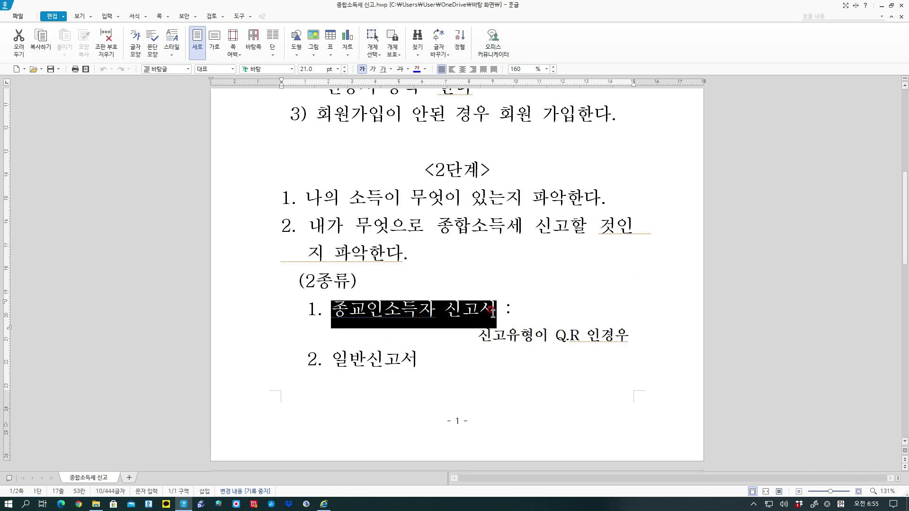
{"action": "left_click_drag", "start_coordinate": [331, 361], "coordinate": [422, 362]}
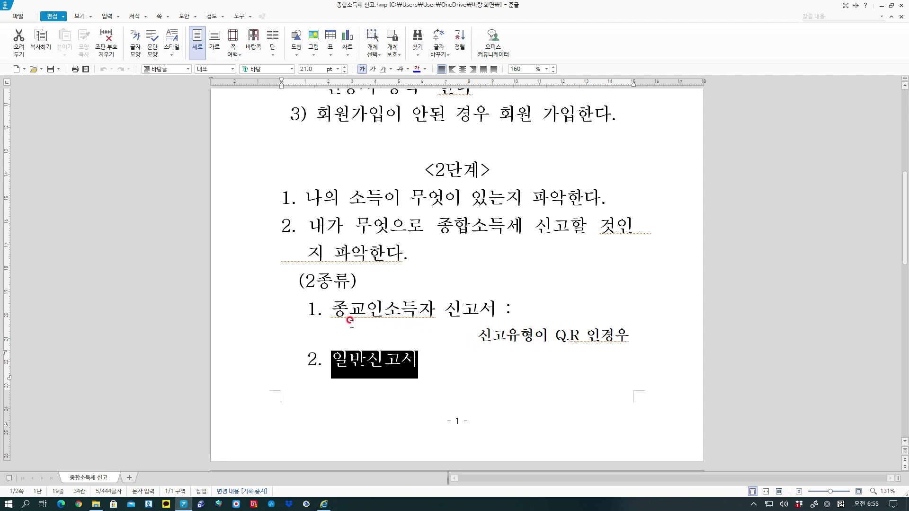
{"action": "left_click_drag", "start_coordinate": [331, 306], "coordinate": [496, 305]}
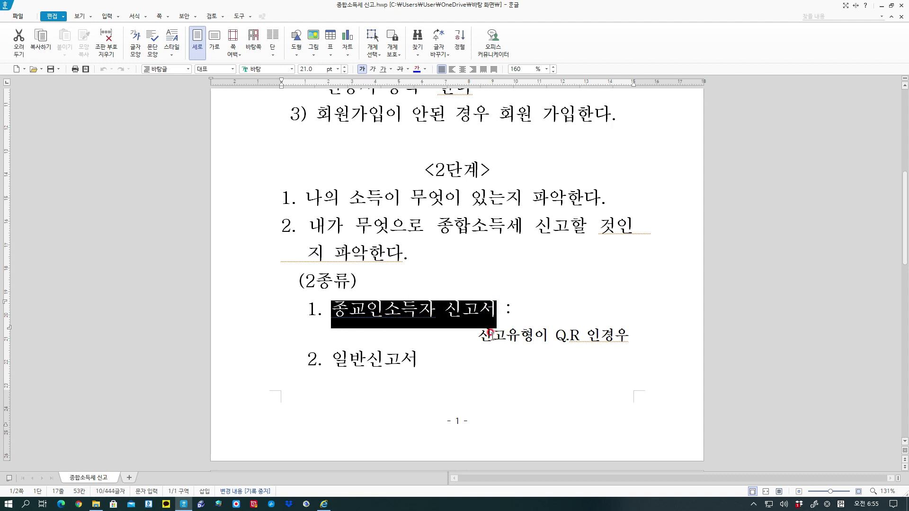
{"action": "left_click_drag", "start_coordinate": [554, 335], "coordinate": [575, 337]}
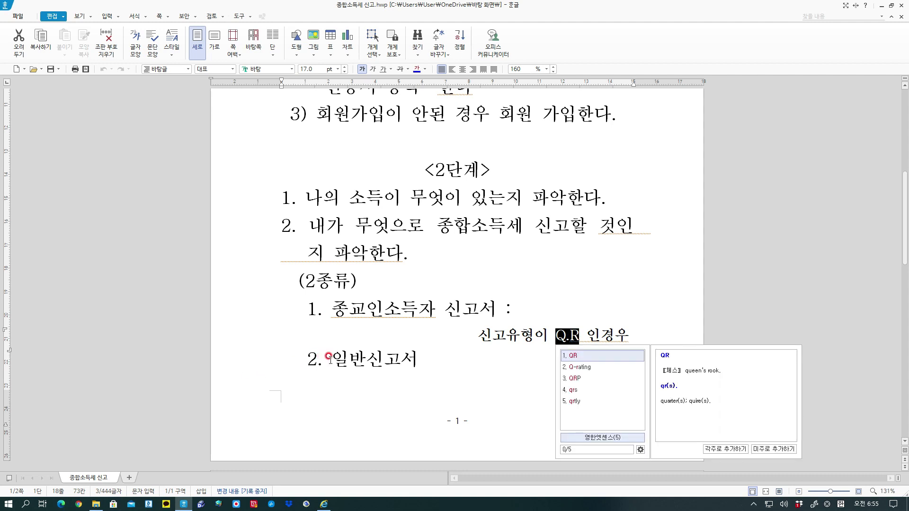
{"action": "left_click", "coordinate": [407, 336]}
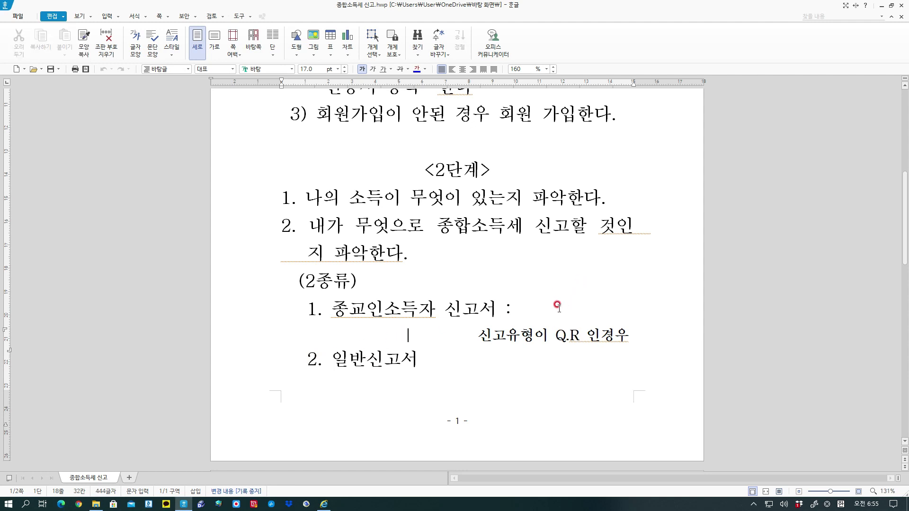
{"action": "scroll", "coordinate": [558, 306], "scroll_direction": "down", "scroll_amount": 6}
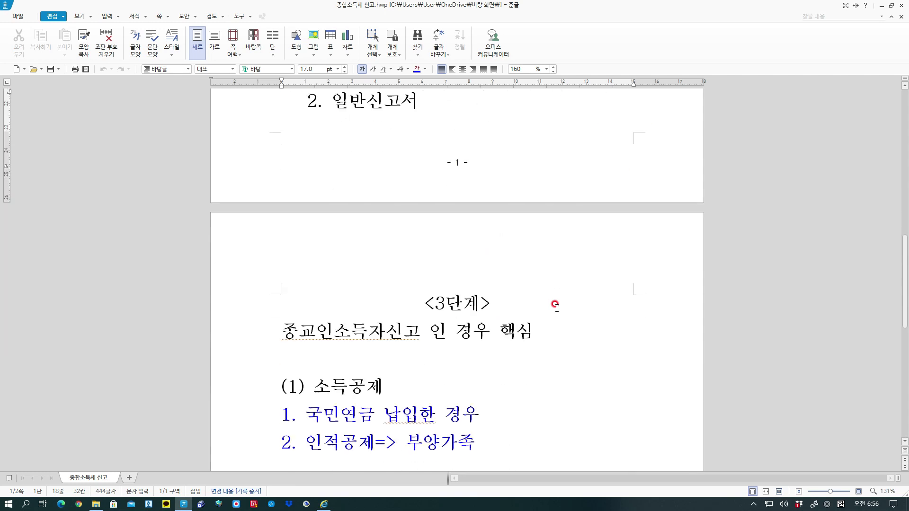
{"action": "scroll", "coordinate": [556, 306], "scroll_direction": "up", "scroll_amount": 6}
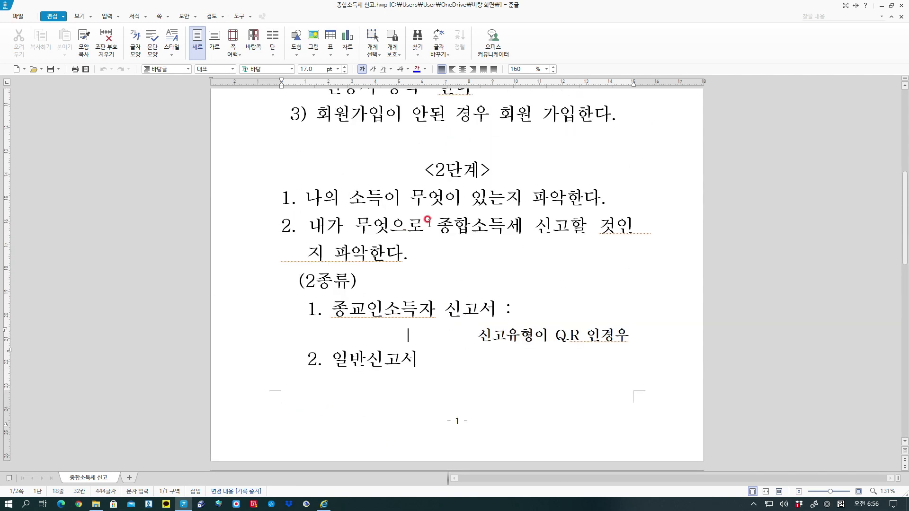
Bring the Hometax browser back to the front and open the My홈택스 page.
{"action": "left_click", "coordinate": [327, 504]}
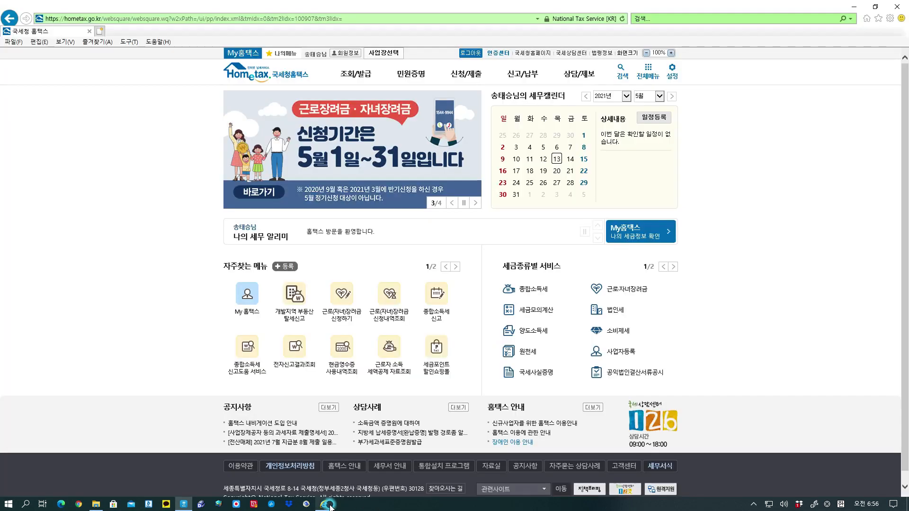
{"action": "mouse_move", "coordinate": [354, 65]}
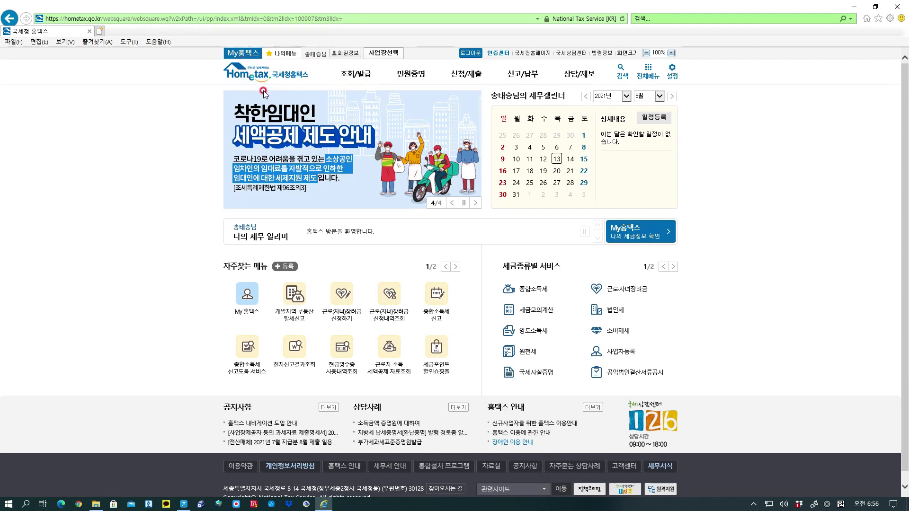
{"action": "left_click", "coordinate": [648, 232]}
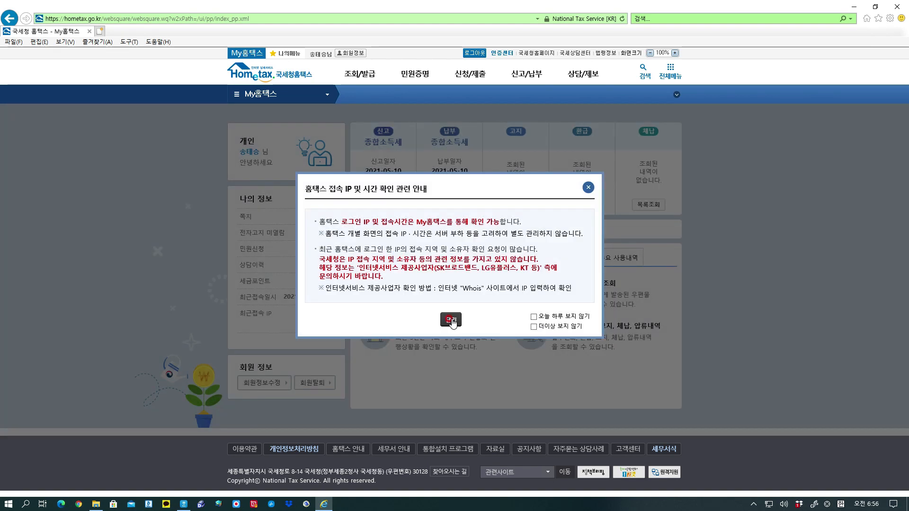
Close the IP notice and show the 연말정산/장려금/학자금 services.
{"action": "left_click", "coordinate": [452, 321]}
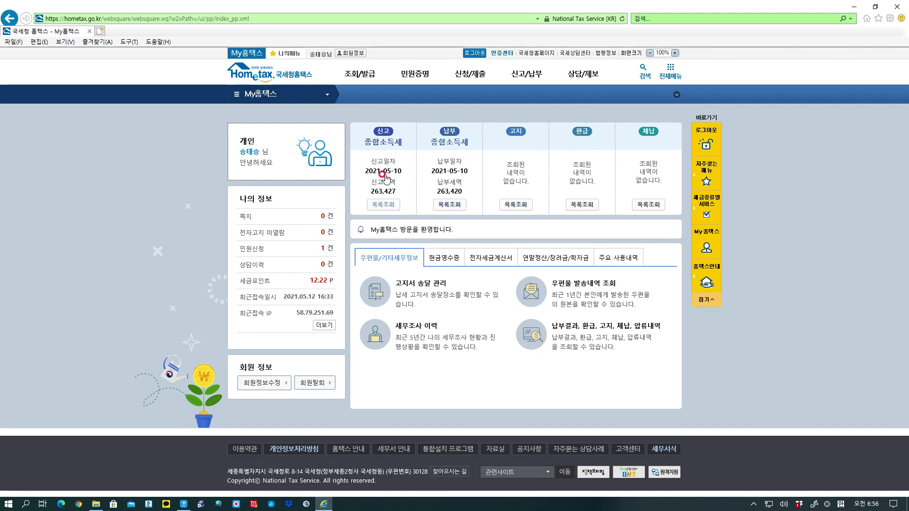
{"action": "left_click", "coordinate": [569, 258]}
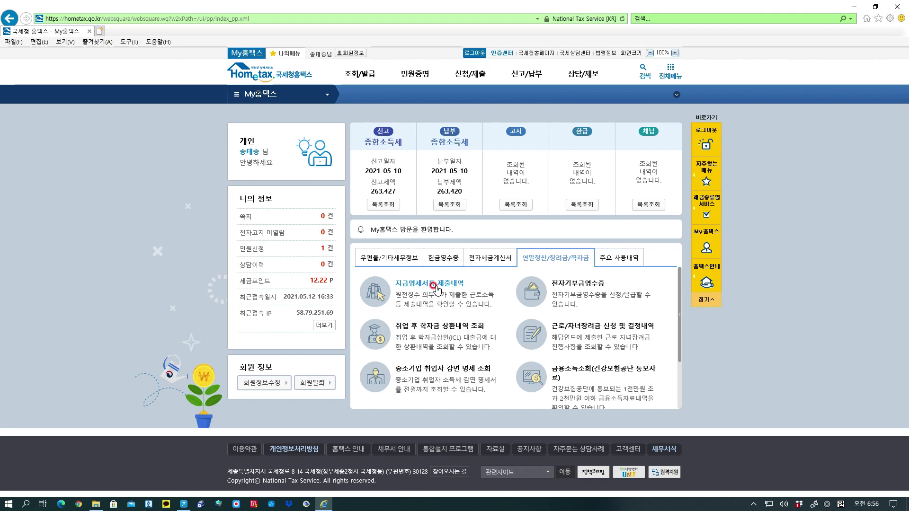
{"action": "left_click", "coordinate": [436, 287]}
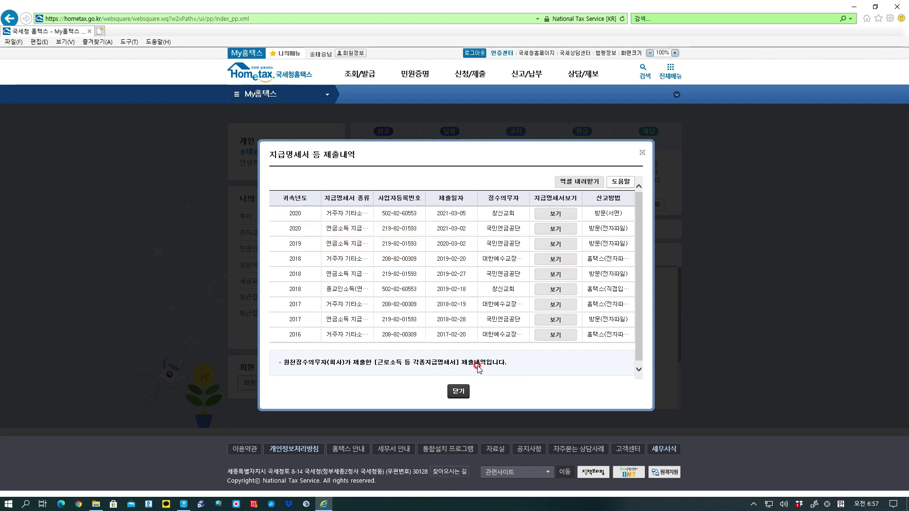
{"action": "left_click", "coordinate": [459, 392]}
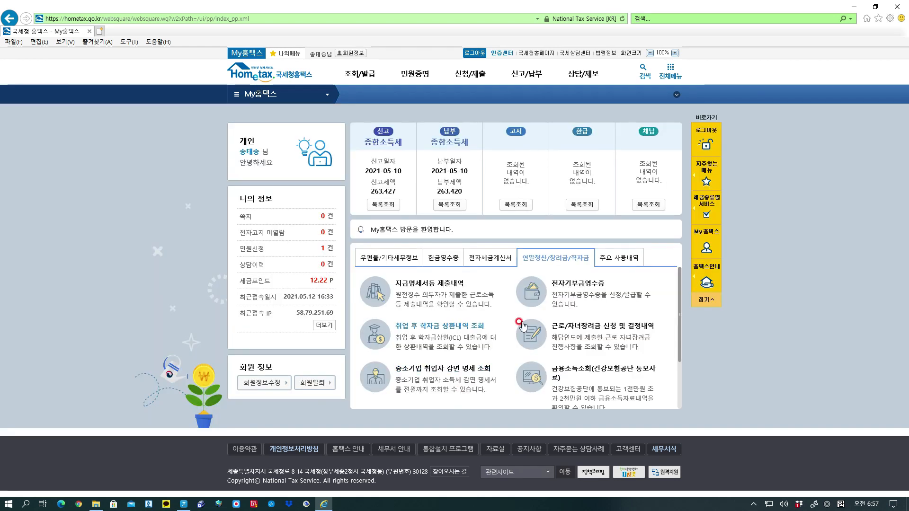
From the Hometax home page, start 종합소득세 filing and choose the return type directly.
{"action": "left_click", "coordinate": [296, 79]}
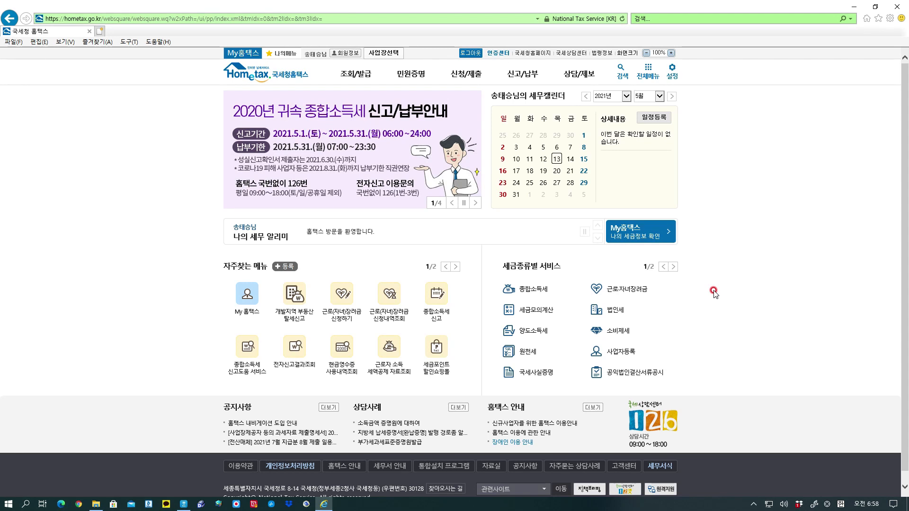
{"action": "left_click", "coordinate": [432, 308]}
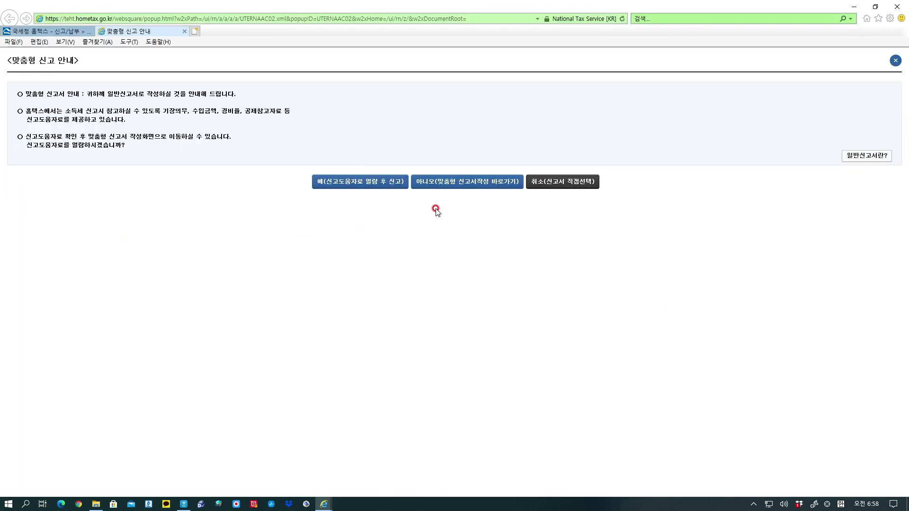
{"action": "left_click", "coordinate": [554, 183]}
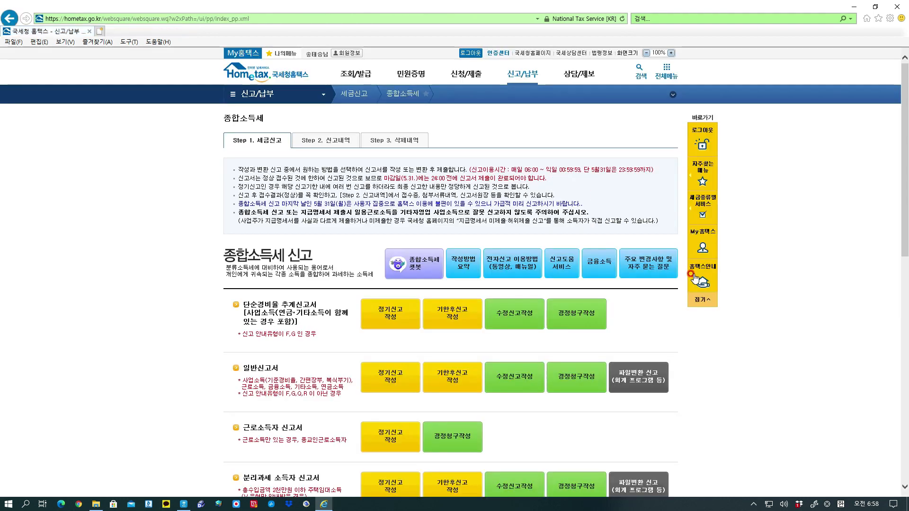
{"action": "scroll", "coordinate": [690, 341], "scroll_direction": "down", "scroll_amount": 3}
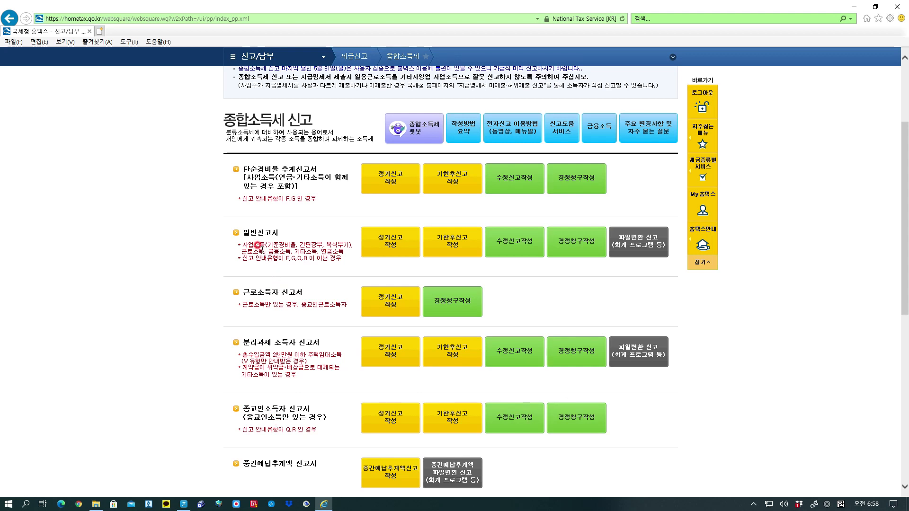
Open 신고도움서비스 and highlight the guidance type 확정신고 안내문(T유형).
{"action": "left_click", "coordinate": [562, 134]}
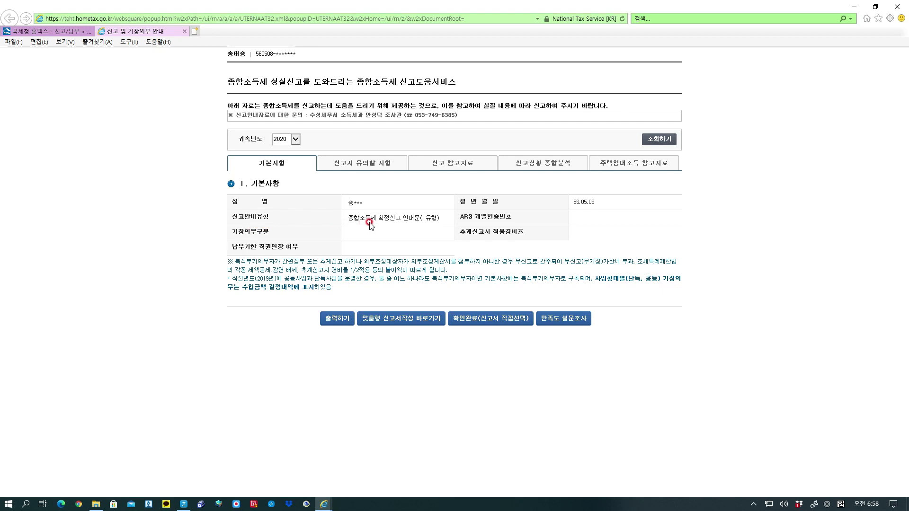
{"action": "left_click_drag", "start_coordinate": [354, 219], "coordinate": [439, 228]}
{"action": "left_click", "coordinate": [436, 226]}
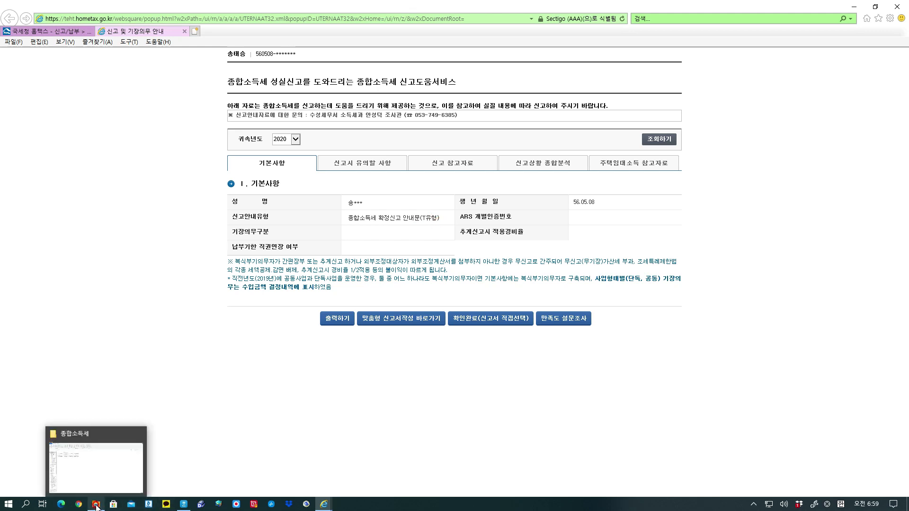
{"action": "left_click_drag", "start_coordinate": [379, 217], "coordinate": [448, 220]}
{"action": "left_click", "coordinate": [448, 220]}
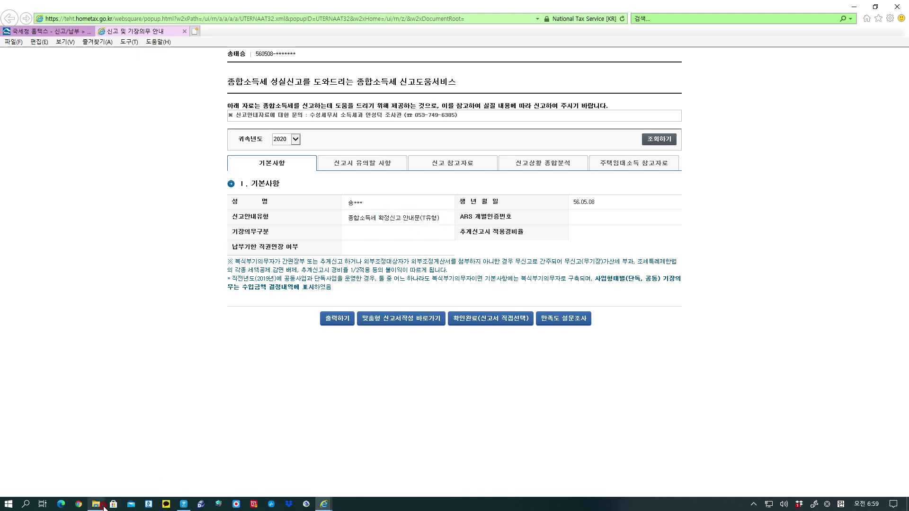
Open 신고유형.jpg from the 종합소득세 folder in File Explorer.
{"action": "left_click", "coordinate": [97, 506]}
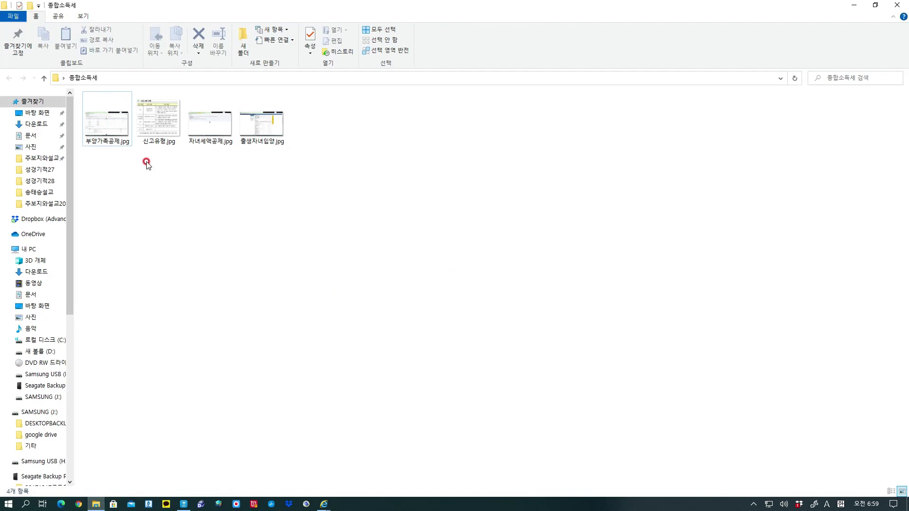
{"action": "left_click", "coordinate": [166, 142]}
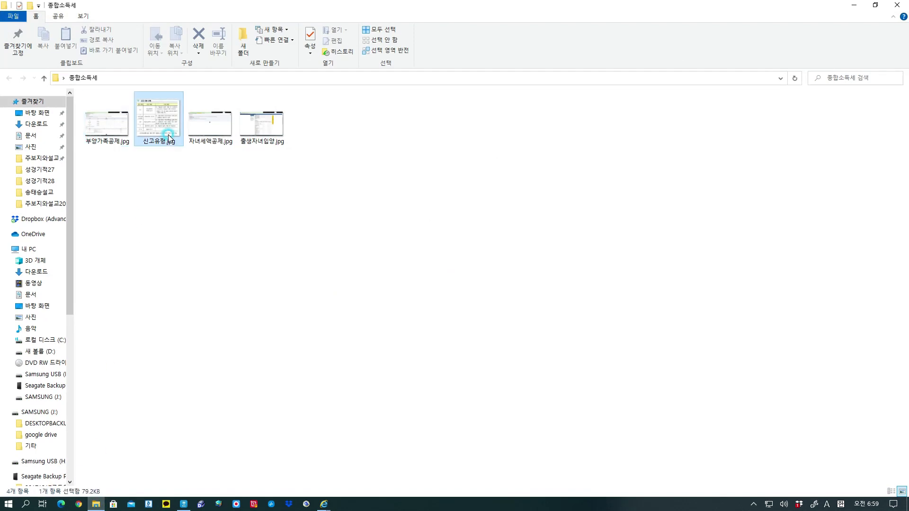
{"action": "key", "text": "Return"}
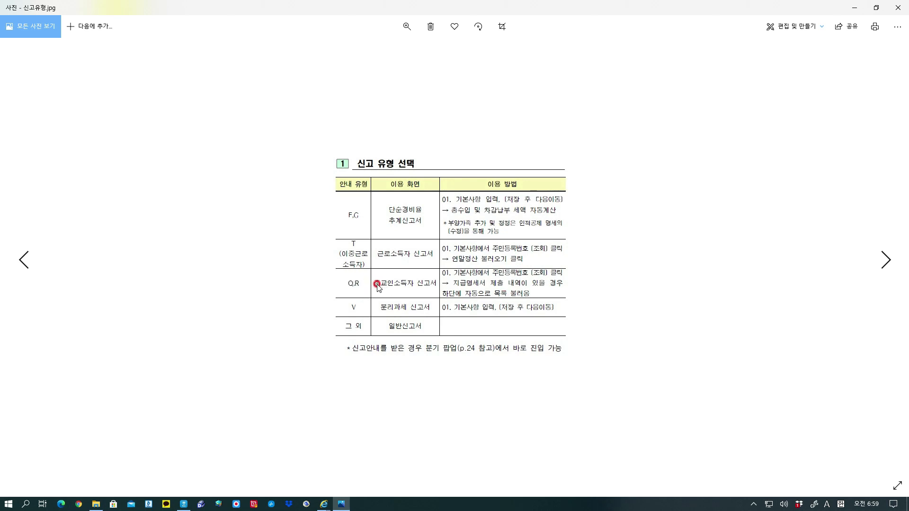
Enlarge the filing-type chart, then return to the Hometax 종합소득세 filing page.
{"action": "left_click", "coordinate": [409, 26]}
{"action": "left_click_drag", "start_coordinate": [378, 51], "coordinate": [405, 51]}
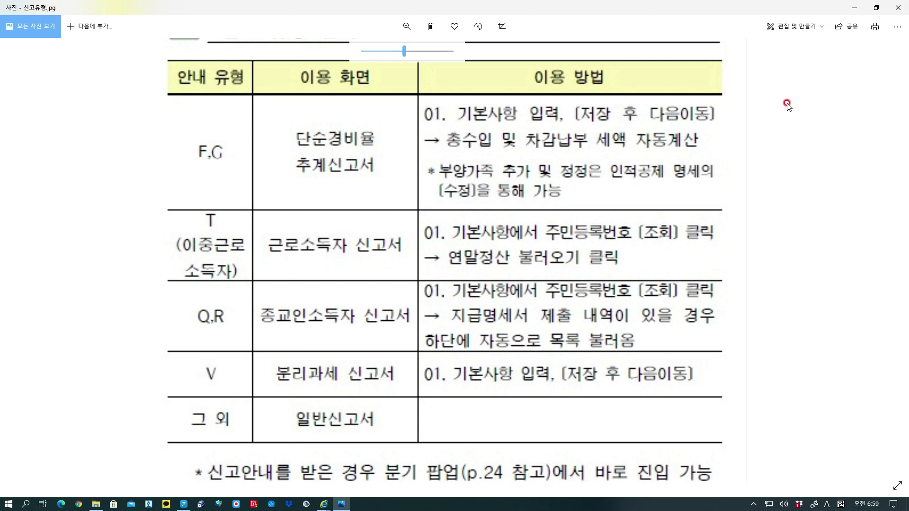
{"action": "left_click", "coordinate": [324, 504]}
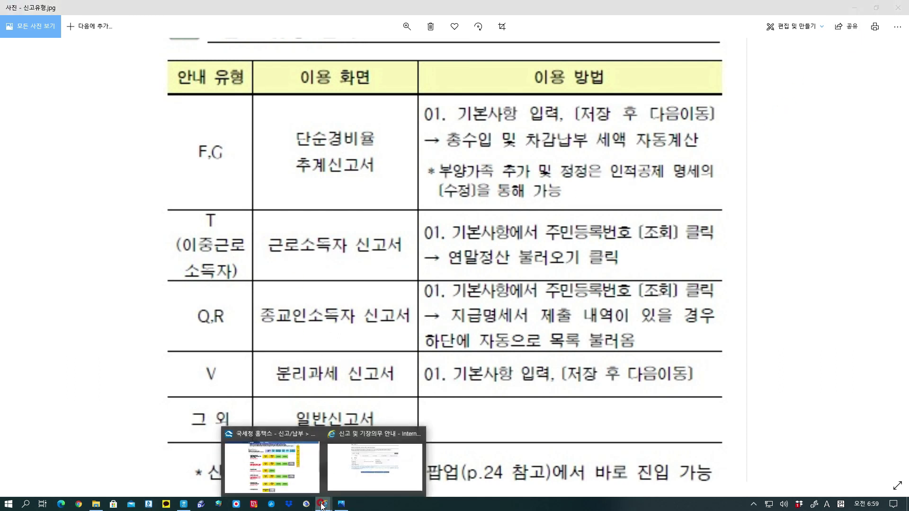
{"action": "left_click", "coordinate": [307, 480]}
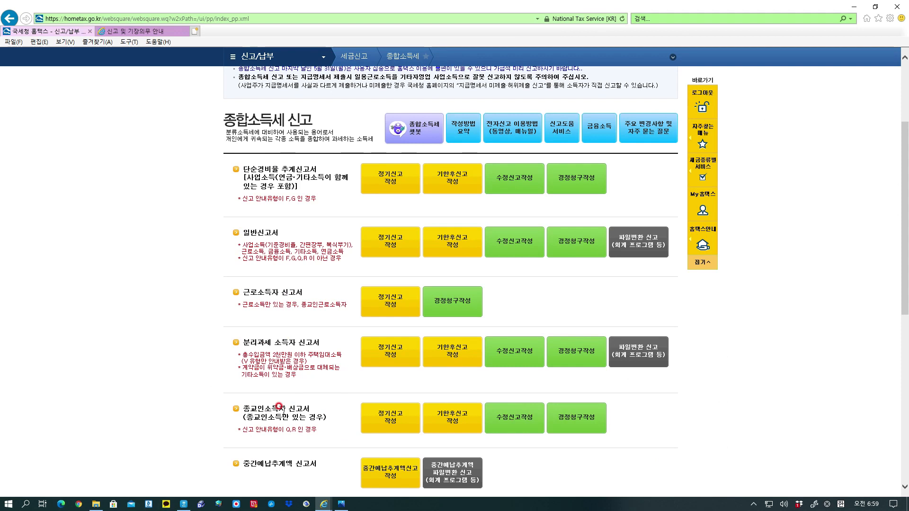
Bring the Hangul 종합소득세 신고.hwp notes back to the front at the <2단계> return types.
{"action": "left_click", "coordinate": [187, 504]}
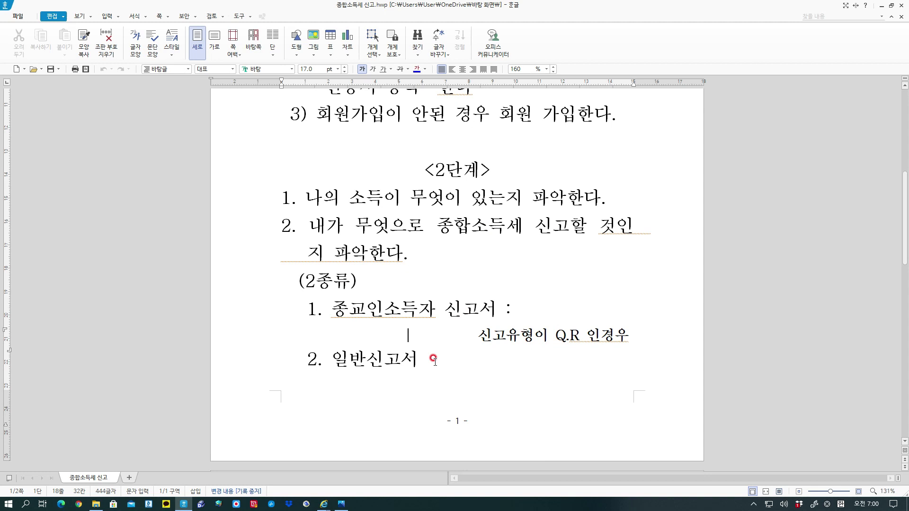
Scroll to the <3단계> deduction notes on page 2 and highlight the 세액공제 heading.
{"action": "scroll", "coordinate": [432, 360], "scroll_direction": "down", "scroll_amount": 5}
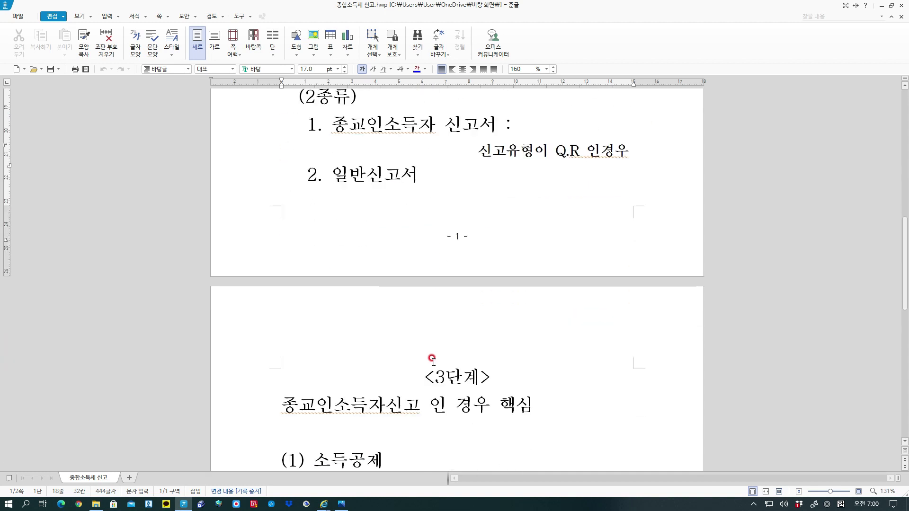
{"action": "scroll", "coordinate": [432, 360], "scroll_direction": "down", "scroll_amount": 1}
{"action": "scroll", "coordinate": [433, 360], "scroll_direction": "down", "scroll_amount": 2}
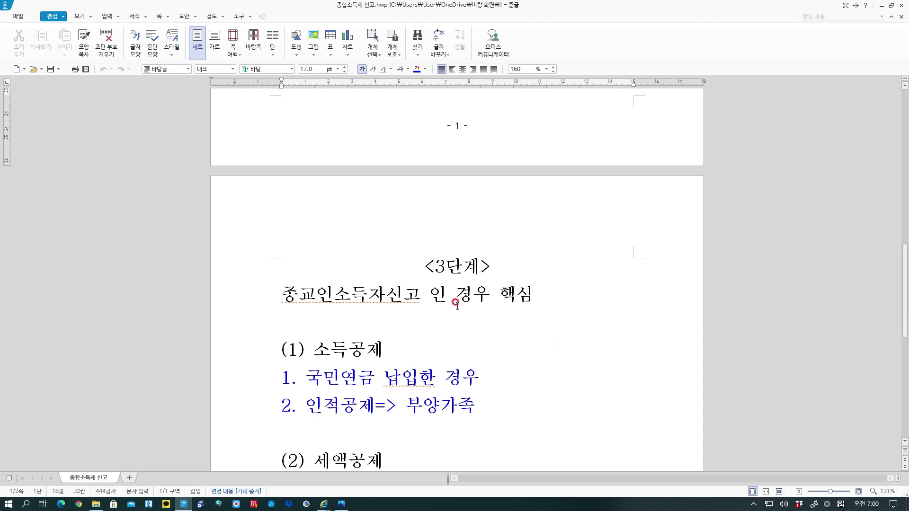
{"action": "scroll", "coordinate": [494, 319], "scroll_direction": "down", "scroll_amount": 3}
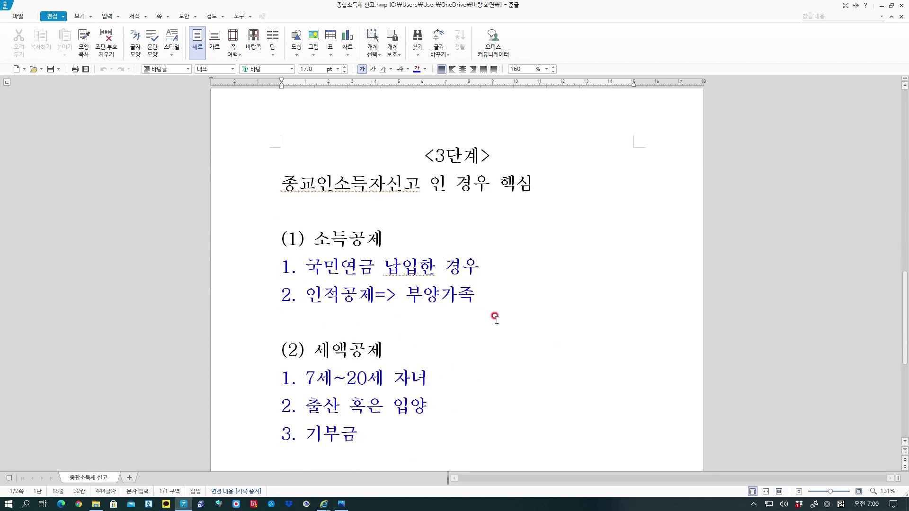
{"action": "scroll", "coordinate": [495, 316], "scroll_direction": "down", "scroll_amount": 1}
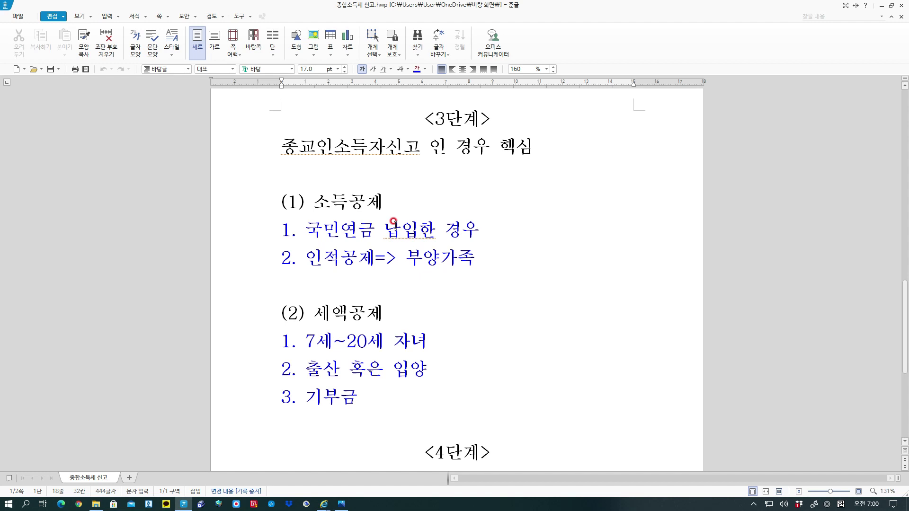
{"action": "left_click_drag", "start_coordinate": [312, 314], "coordinate": [389, 315]}
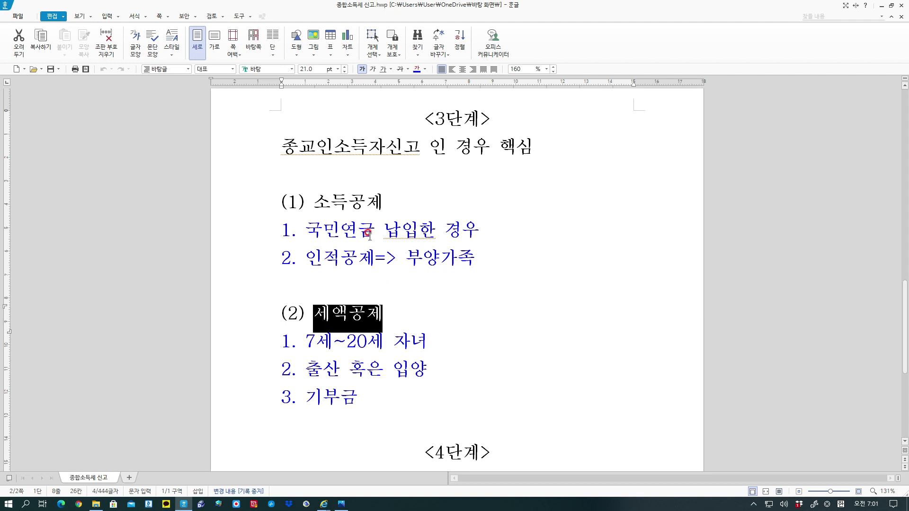
{"action": "left_click", "coordinate": [380, 270]}
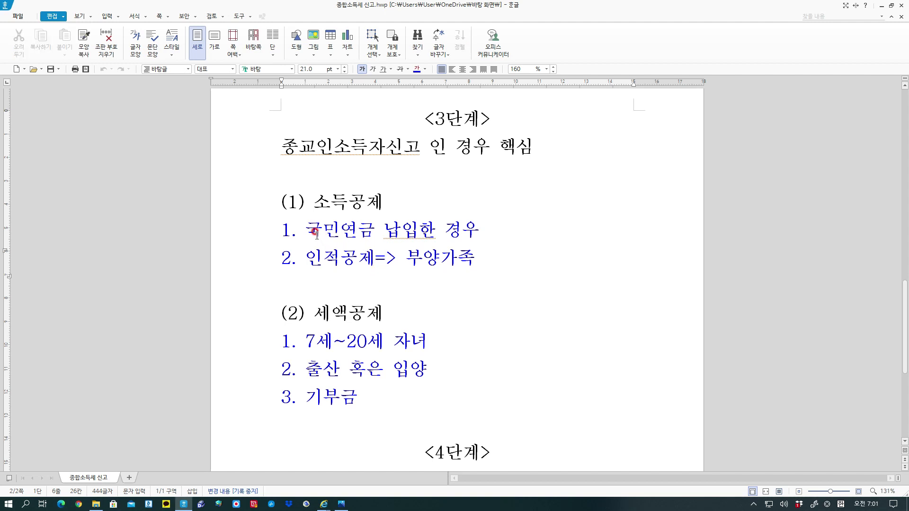
{"action": "left_click_drag", "start_coordinate": [308, 231], "coordinate": [378, 230]}
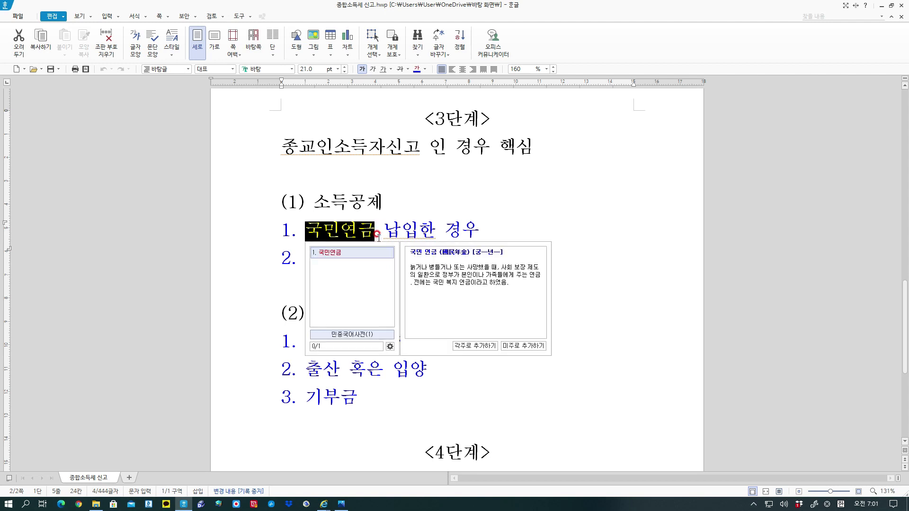
{"action": "left_click", "coordinate": [471, 375]}
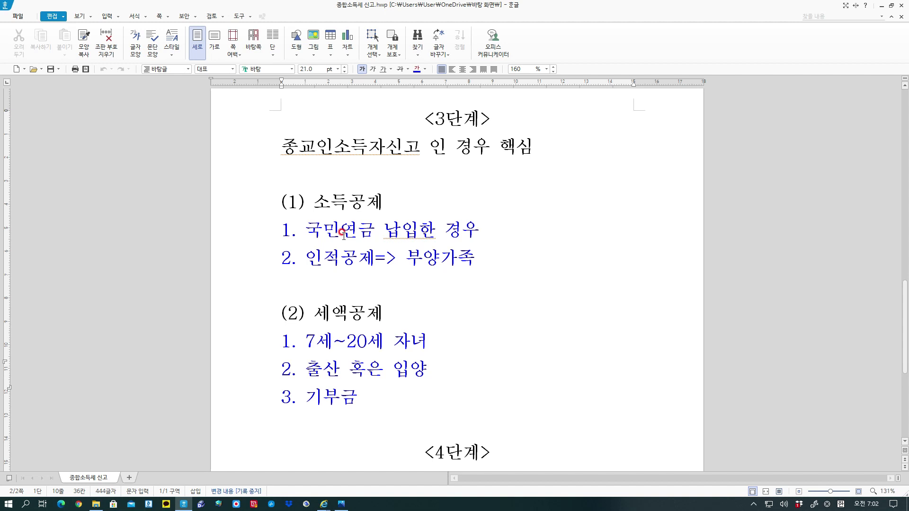
{"action": "left_click", "coordinate": [306, 258]}
{"action": "left_click_drag", "start_coordinate": [307, 258], "coordinate": [372, 264]}
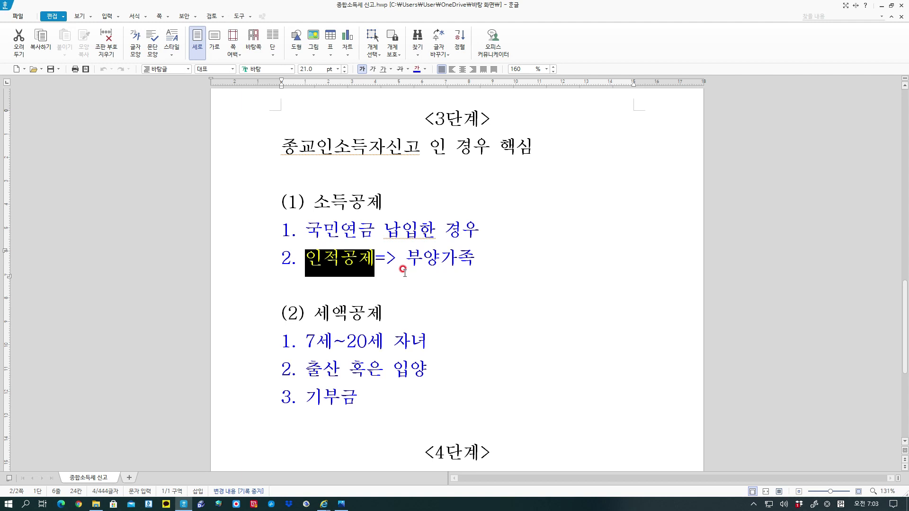
{"action": "left_click", "coordinate": [483, 339]}
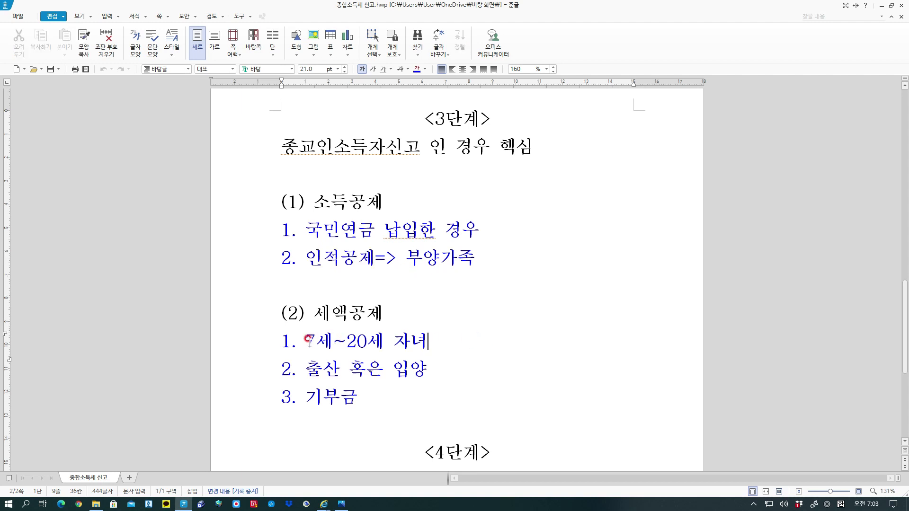
{"action": "left_click", "coordinate": [305, 340]}
{"action": "left_click", "coordinate": [306, 342]}
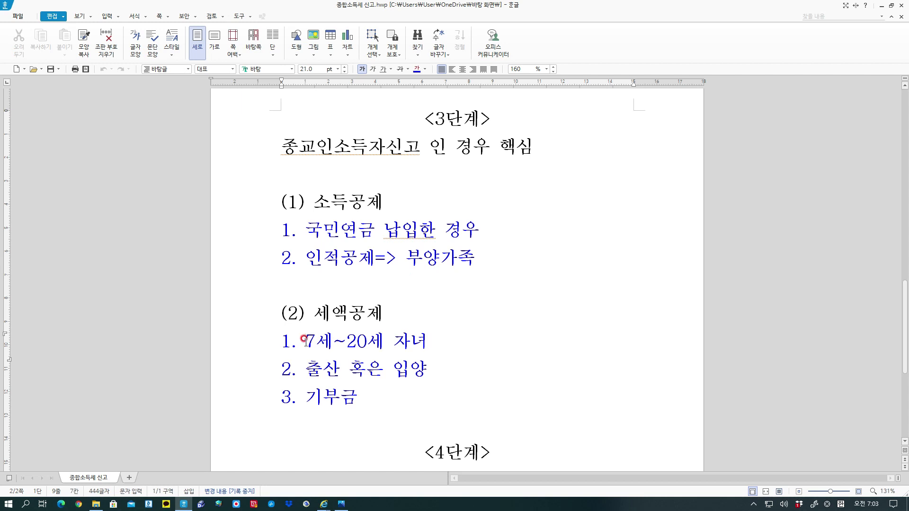
{"action": "left_click_drag", "start_coordinate": [305, 340], "coordinate": [381, 340]}
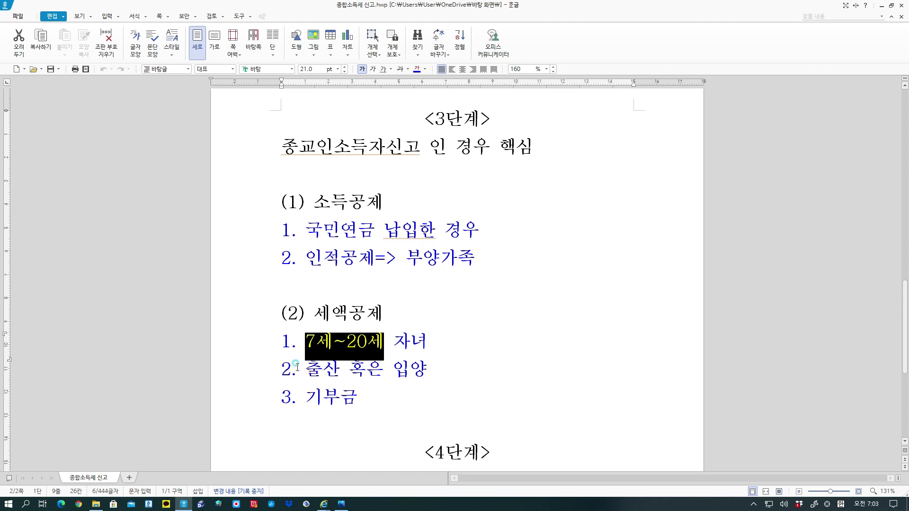
{"action": "left_click", "coordinate": [303, 369]}
{"action": "left_click_drag", "start_coordinate": [305, 369], "coordinate": [427, 371]}
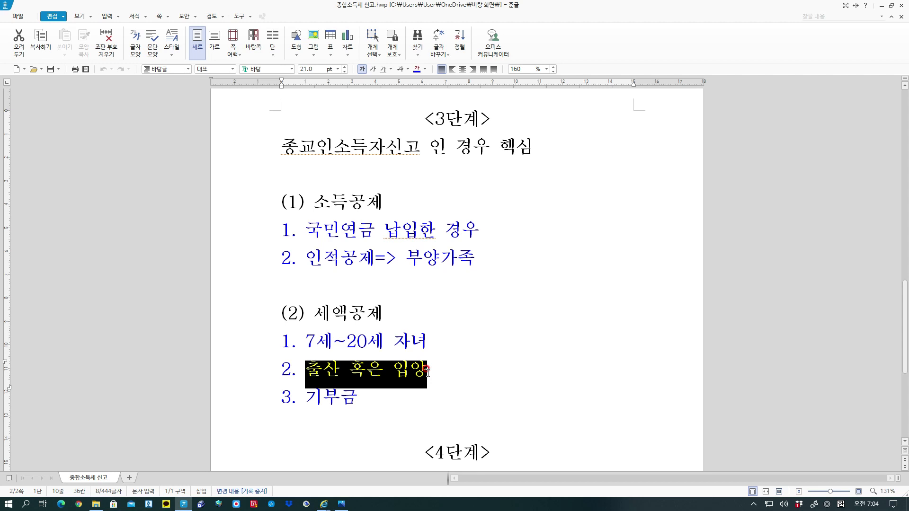
{"action": "left_click", "coordinate": [493, 361]}
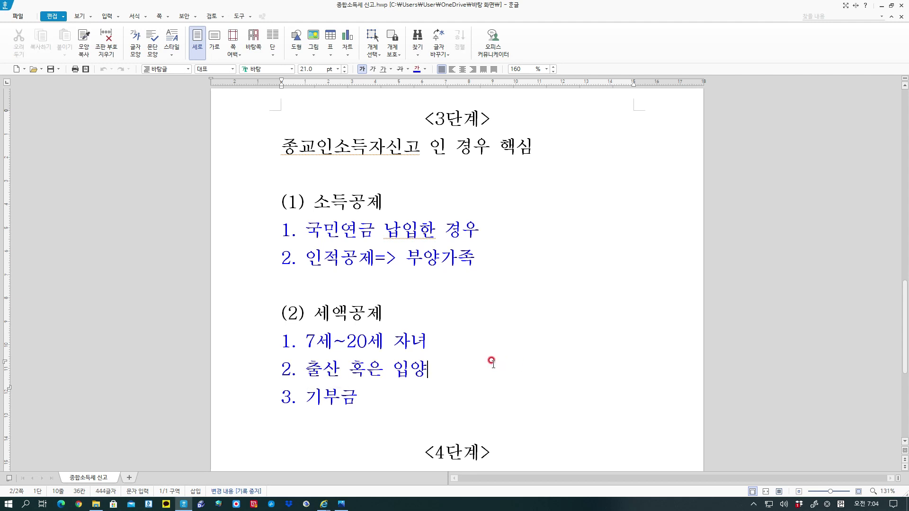
{"action": "scroll", "coordinate": [488, 360], "scroll_direction": "down", "scroll_amount": 2}
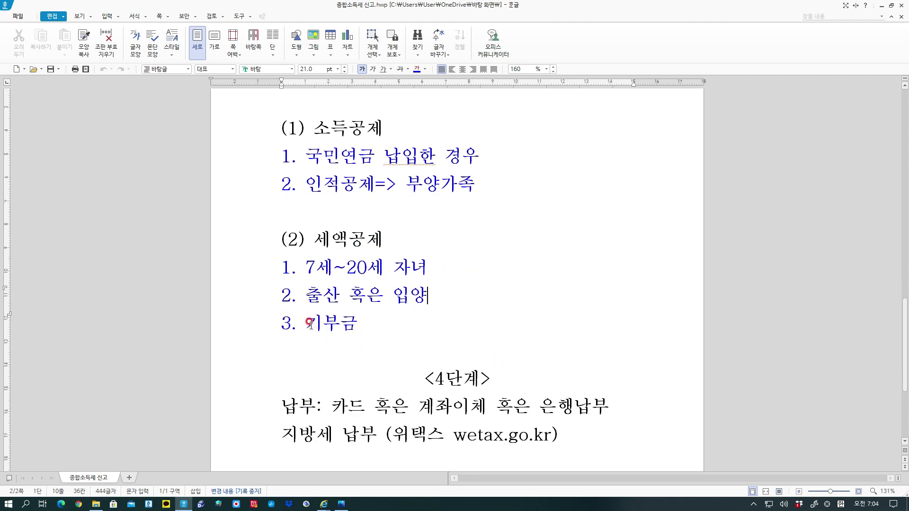
{"action": "left_click_drag", "start_coordinate": [308, 324], "coordinate": [360, 329]}
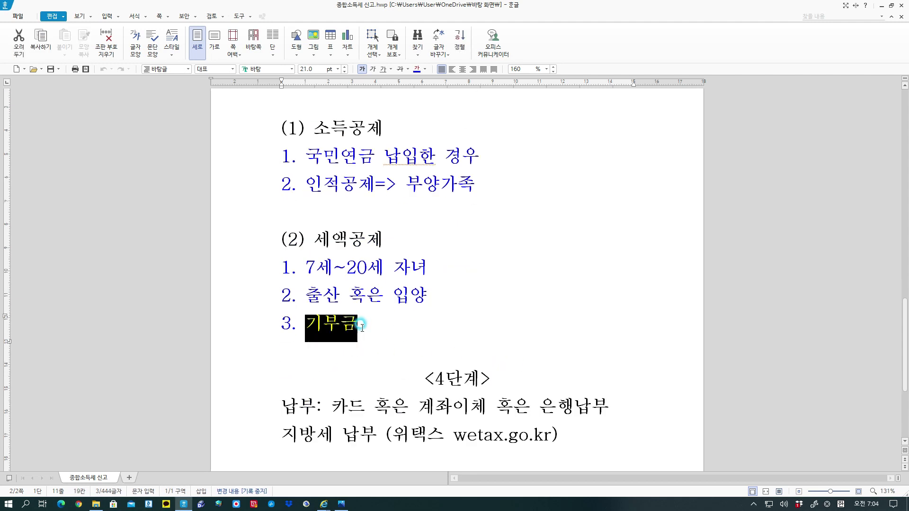
{"action": "left_click", "coordinate": [445, 313]}
{"action": "left_click_drag", "start_coordinate": [304, 324], "coordinate": [360, 331]}
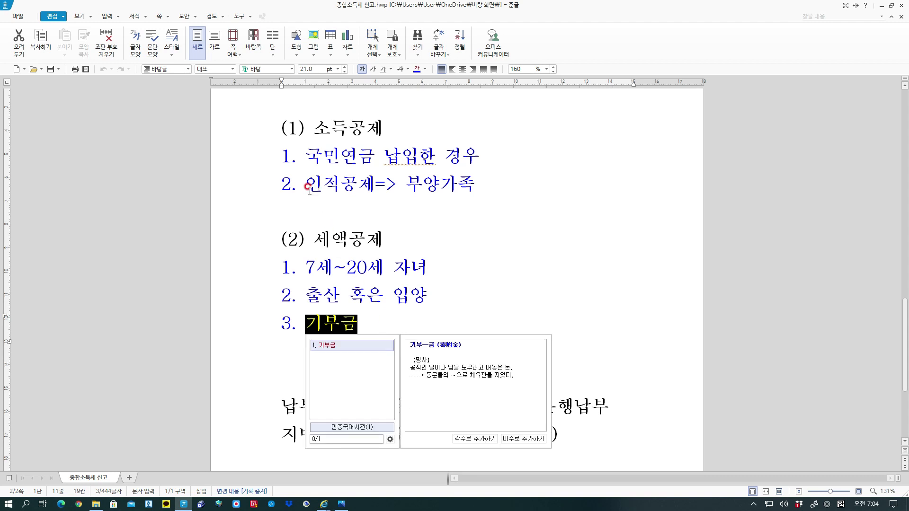
{"action": "left_click", "coordinate": [506, 267]}
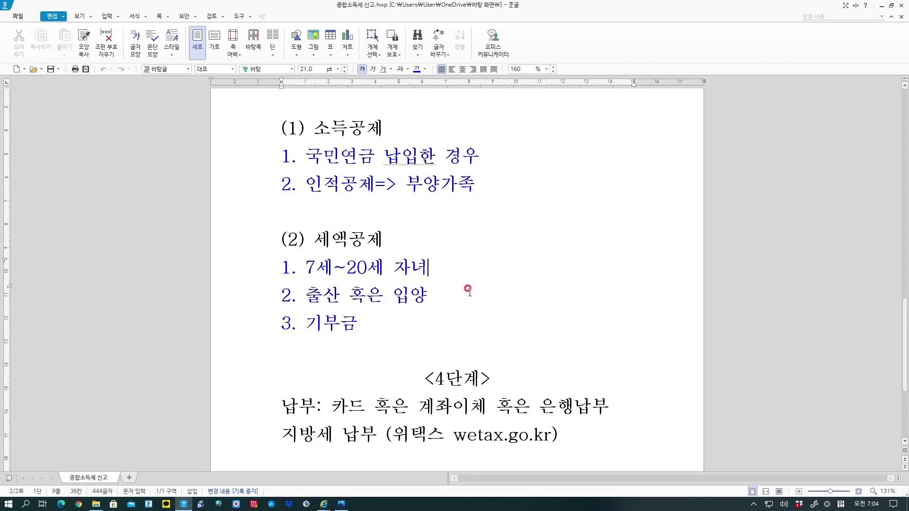
{"action": "left_click", "coordinate": [307, 323]}
{"action": "left_click_drag", "start_coordinate": [307, 322], "coordinate": [352, 318]}
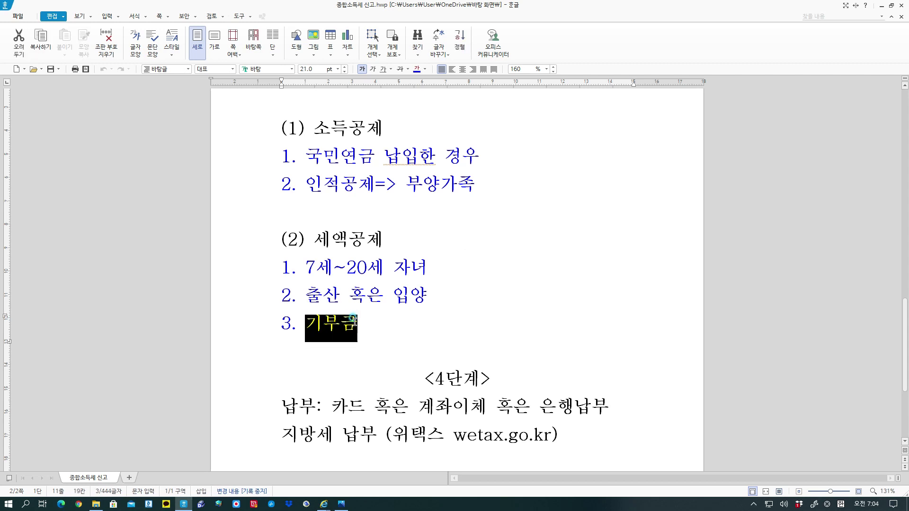
{"action": "left_click", "coordinate": [521, 276]}
{"action": "scroll", "coordinate": [520, 276], "scroll_direction": "down", "scroll_amount": 1}
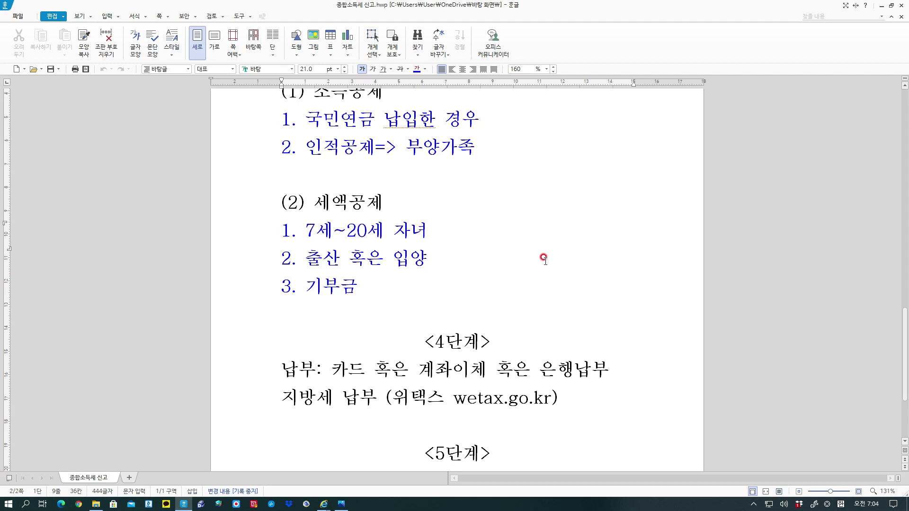
Highlight the 카드, 계좌이체 and 은행납부 payment methods, then scroll to the <5단계> section.
{"action": "scroll", "coordinate": [544, 258], "scroll_direction": "up", "scroll_amount": 2}
{"action": "scroll", "coordinate": [544, 258], "scroll_direction": "down", "scroll_amount": 3}
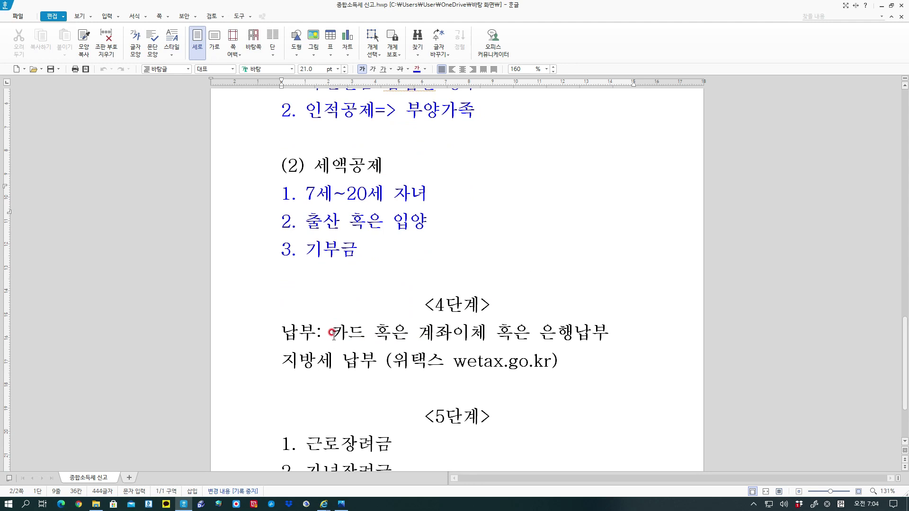
{"action": "left_click_drag", "start_coordinate": [332, 334], "coordinate": [485, 333]}
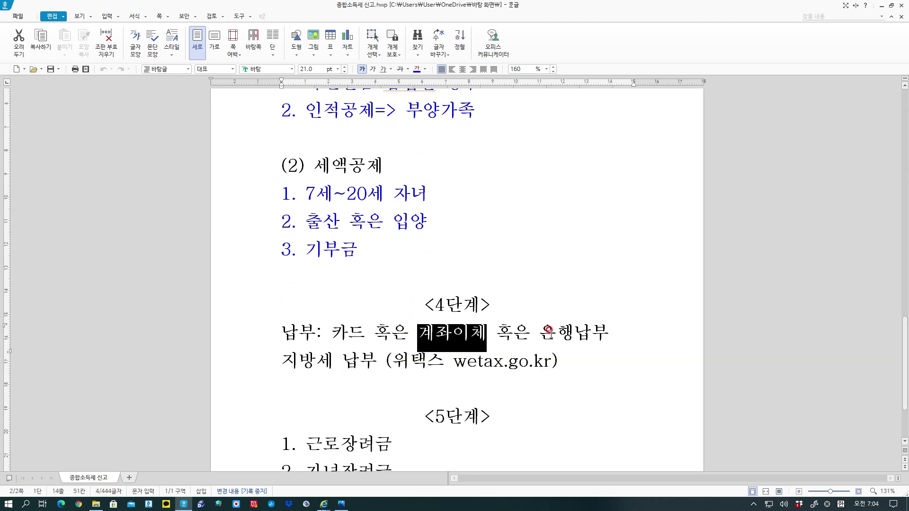
{"action": "left_click_drag", "start_coordinate": [540, 331], "coordinate": [610, 334]}
{"action": "left_click", "coordinate": [609, 333]}
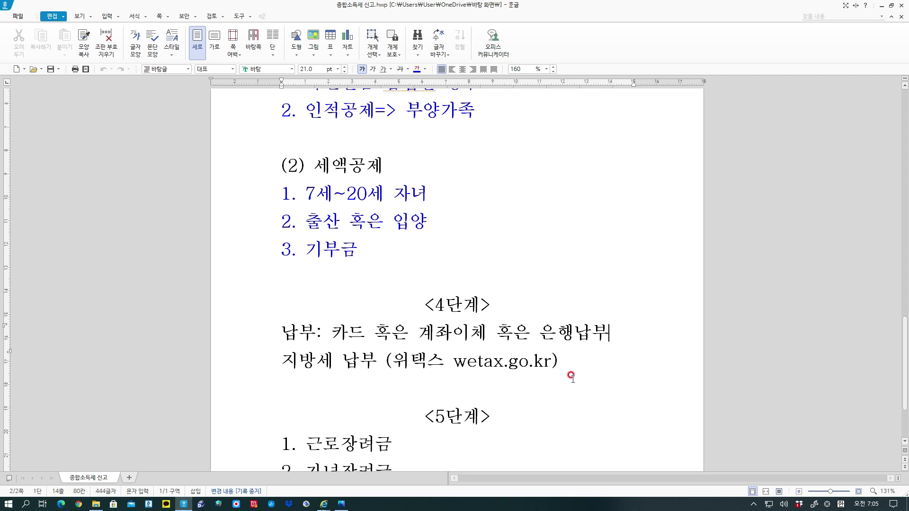
{"action": "scroll", "coordinate": [572, 372], "scroll_direction": "down", "scroll_amount": 3}
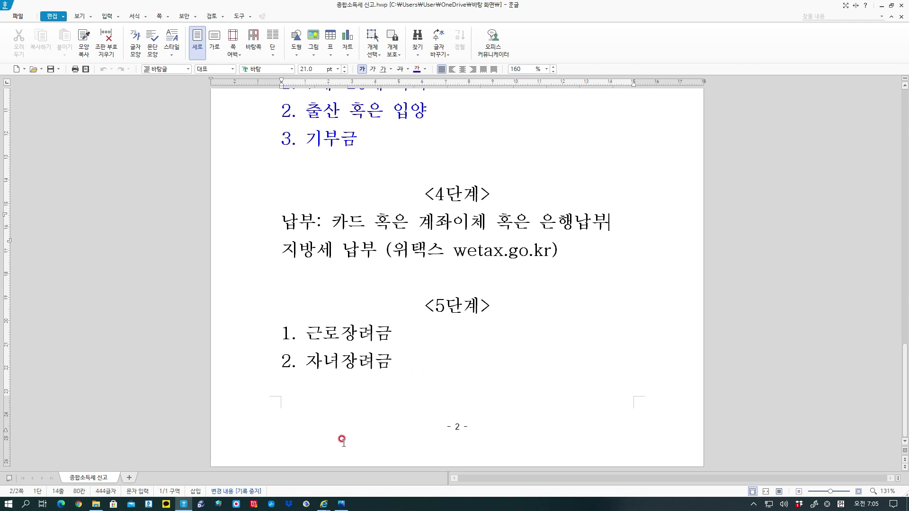
{"action": "left_click", "coordinate": [324, 505]}
Return to the Hometax browser window and go back to the Hometax main page.
{"action": "left_click", "coordinate": [310, 482]}
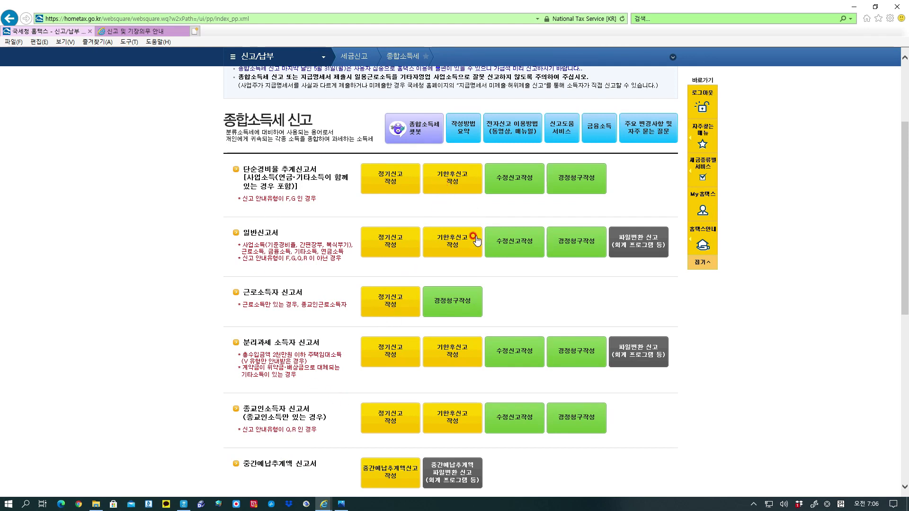
{"action": "scroll", "coordinate": [729, 185], "scroll_direction": "up", "scroll_amount": 3}
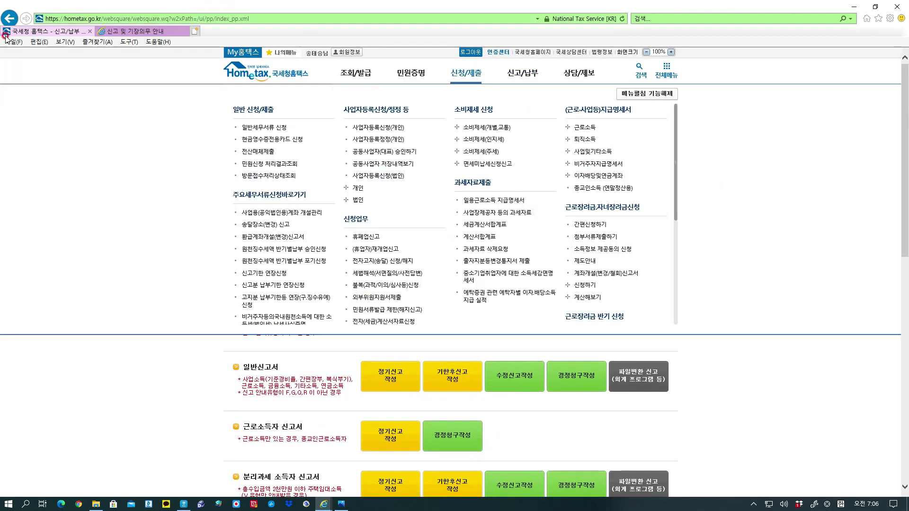
{"action": "left_click", "coordinate": [9, 19]}
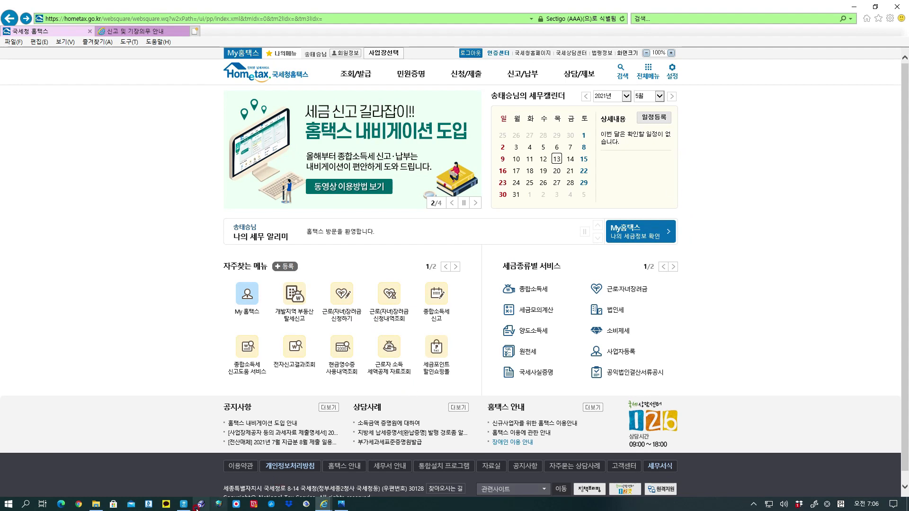
{"action": "left_click", "coordinate": [183, 505]}
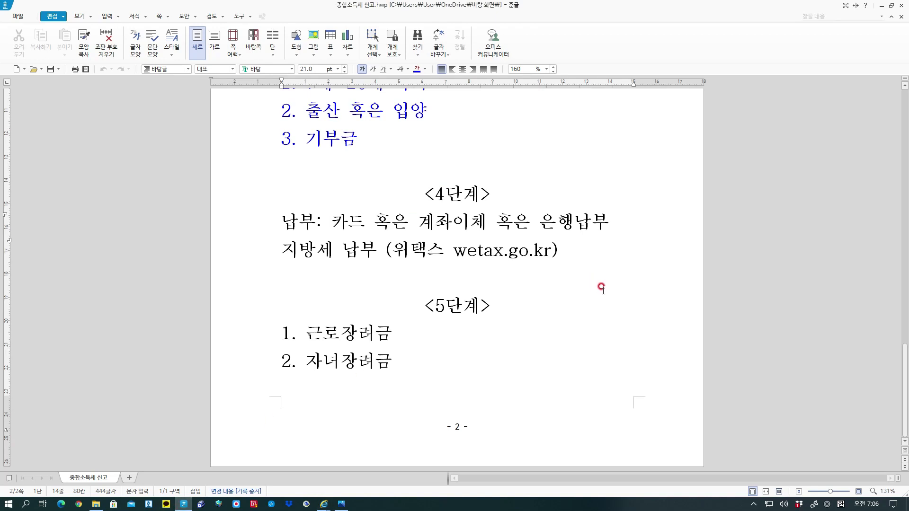
{"action": "scroll", "coordinate": [603, 296], "scroll_direction": "up", "scroll_amount": 10}
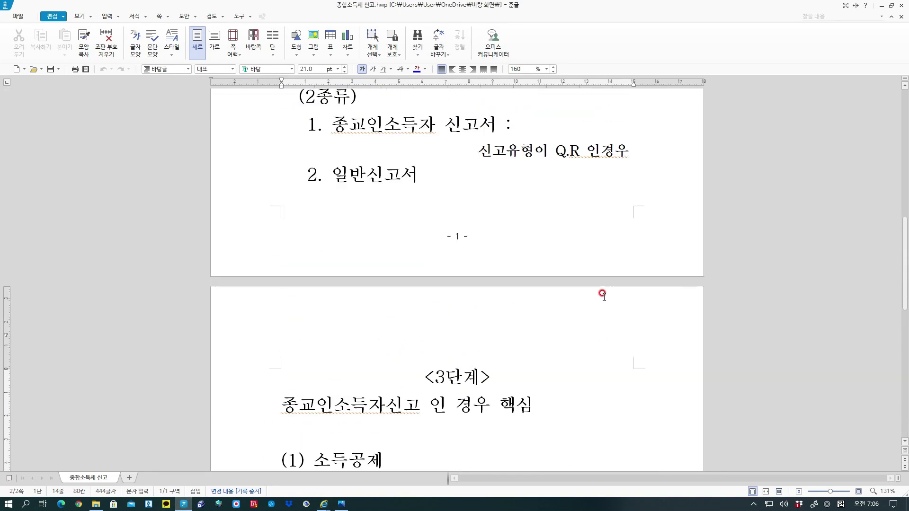
{"action": "scroll", "coordinate": [602, 294], "scroll_direction": "up", "scroll_amount": 5}
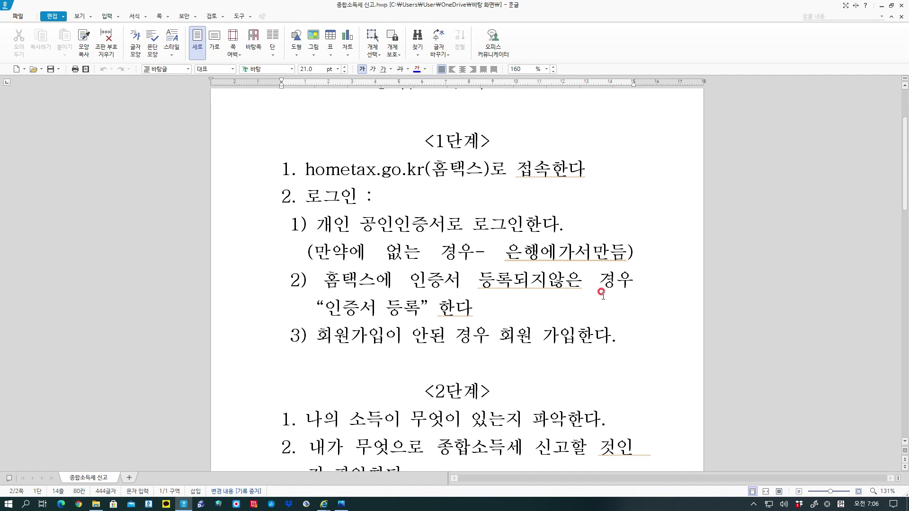
{"action": "scroll", "coordinate": [602, 294], "scroll_direction": "down", "scroll_amount": 3}
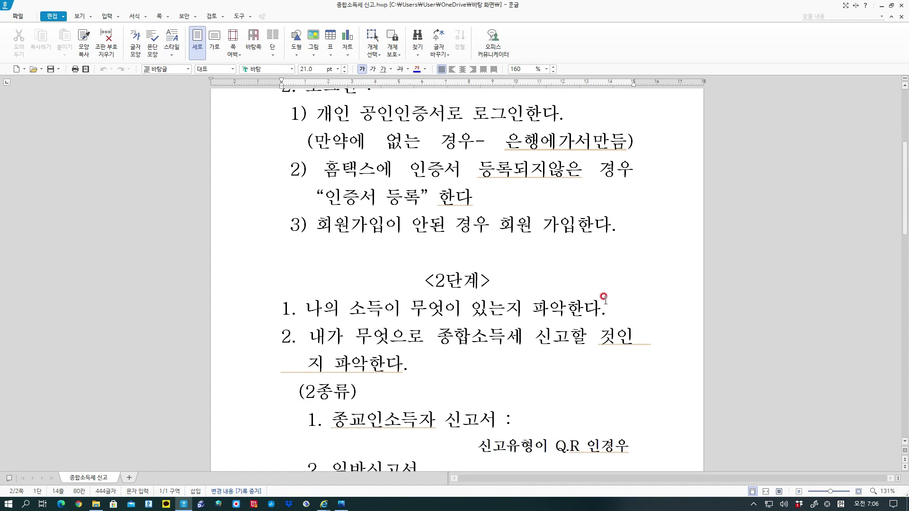
{"action": "scroll", "coordinate": [584, 318], "scroll_direction": "down", "scroll_amount": 2}
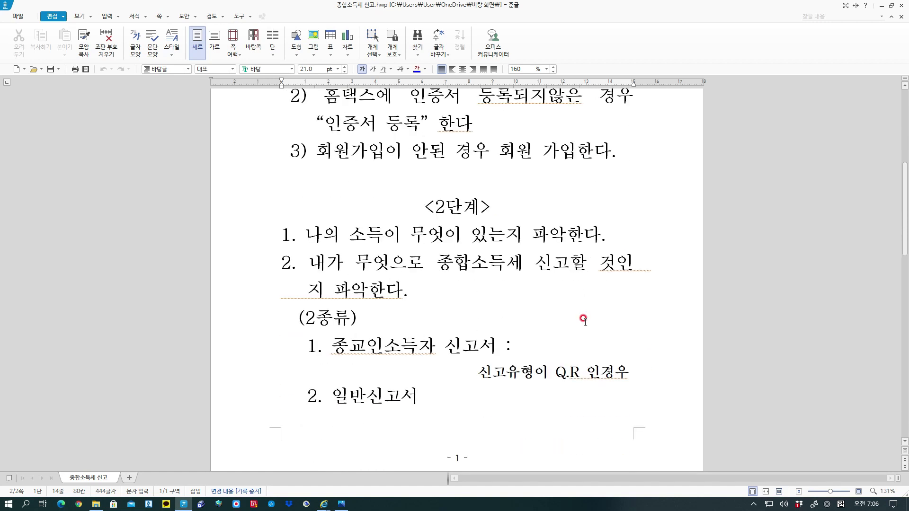
{"action": "scroll", "coordinate": [584, 318], "scroll_direction": "down", "scroll_amount": 1}
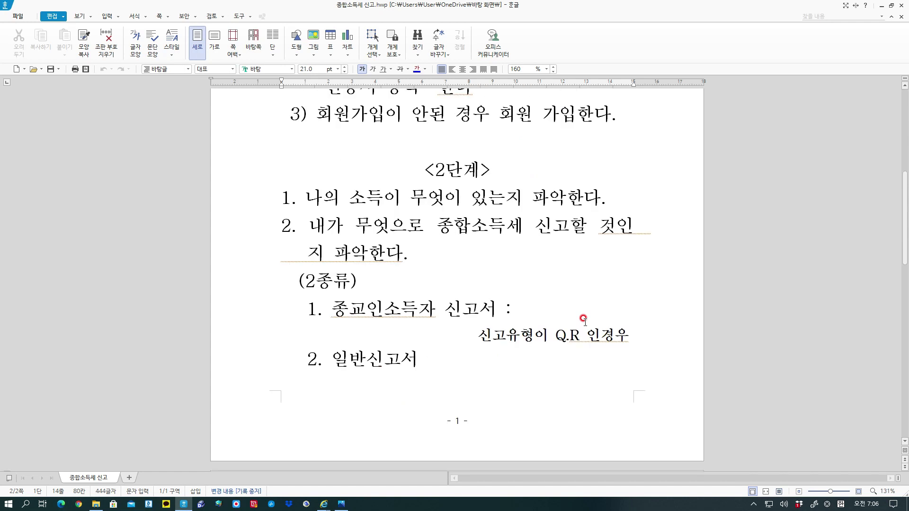
{"action": "scroll", "coordinate": [584, 321], "scroll_direction": "down", "scroll_amount": 1}
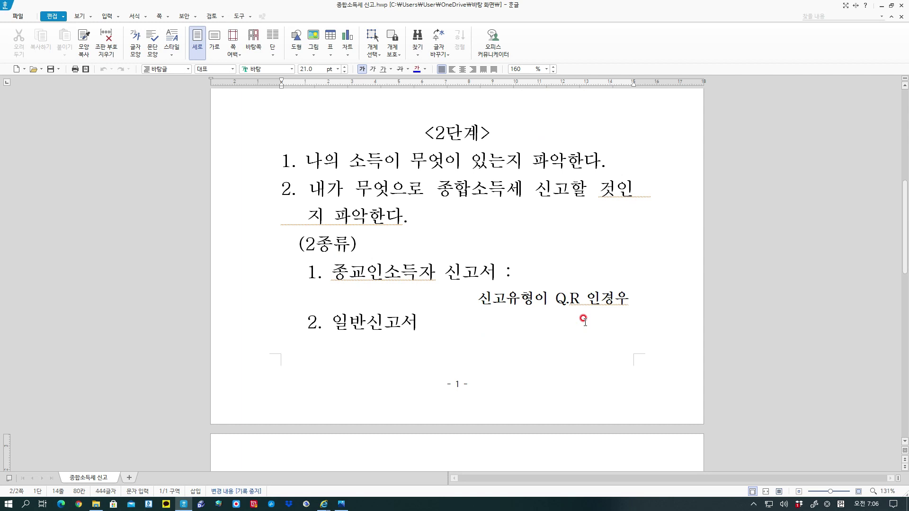
{"action": "scroll", "coordinate": [584, 321], "scroll_direction": "down", "scroll_amount": 4}
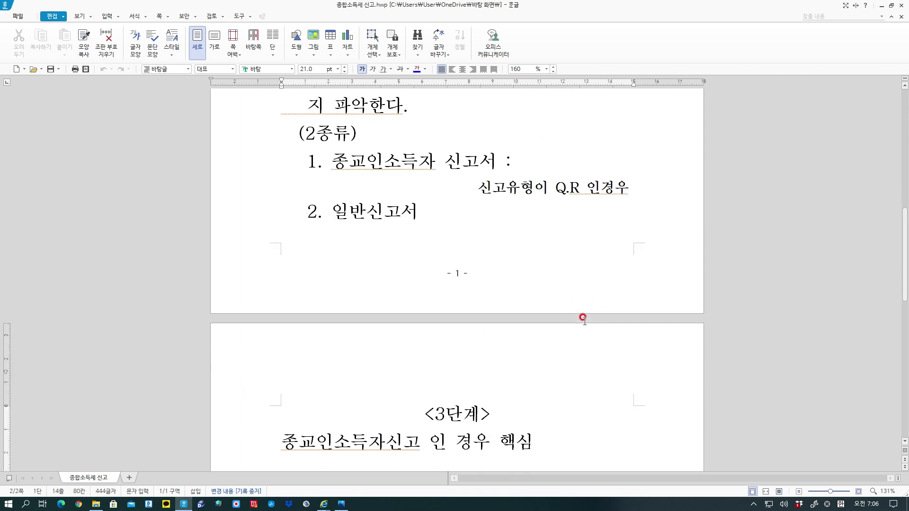
{"action": "scroll", "coordinate": [584, 322], "scroll_direction": "down", "scroll_amount": 3}
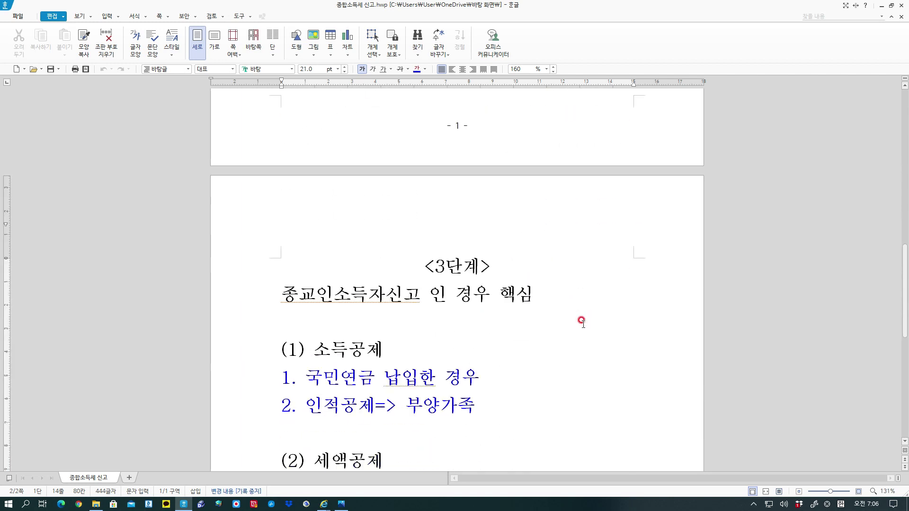
{"action": "scroll", "coordinate": [584, 322], "scroll_direction": "down", "scroll_amount": 9}
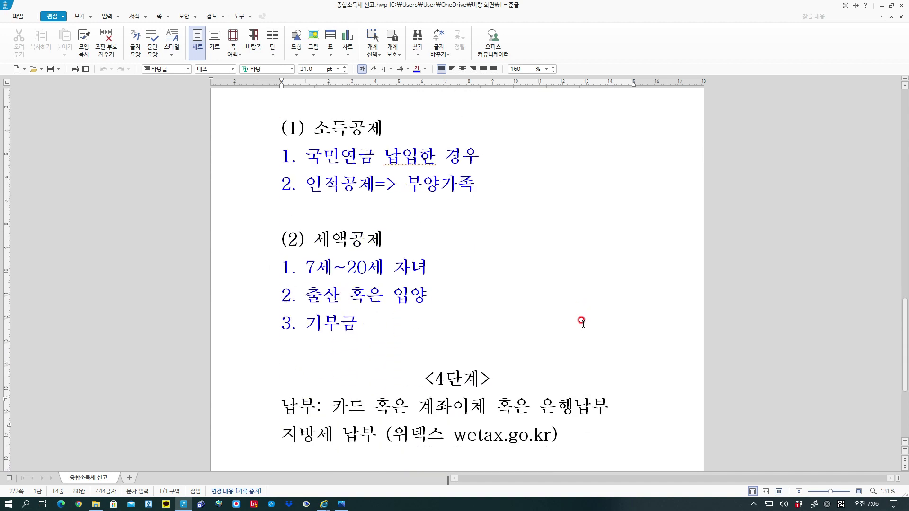
{"action": "scroll", "coordinate": [582, 322], "scroll_direction": "up", "scroll_amount": 5}
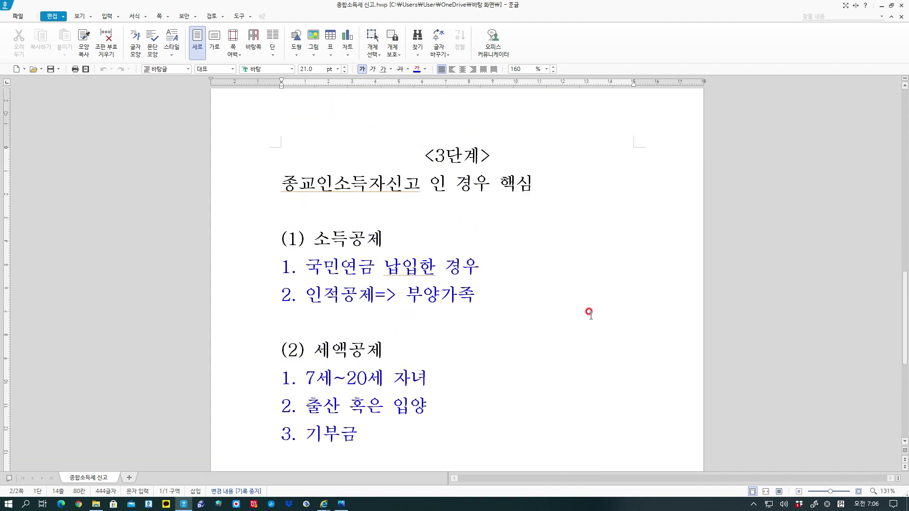
{"action": "scroll", "coordinate": [588, 315], "scroll_direction": "up", "scroll_amount": 12}
{"action": "scroll", "coordinate": [590, 313], "scroll_direction": "up", "scroll_amount": 6}
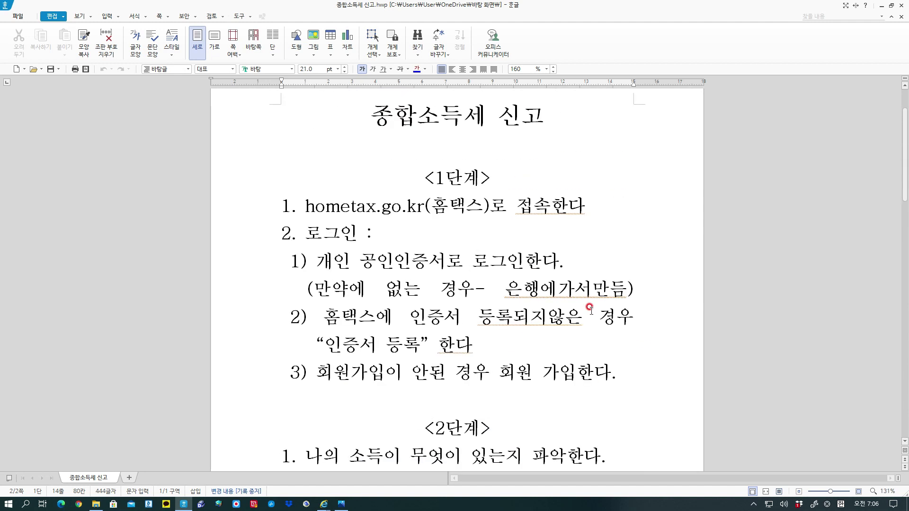
{"action": "scroll", "coordinate": [590, 307], "scroll_direction": "up", "scroll_amount": 2}
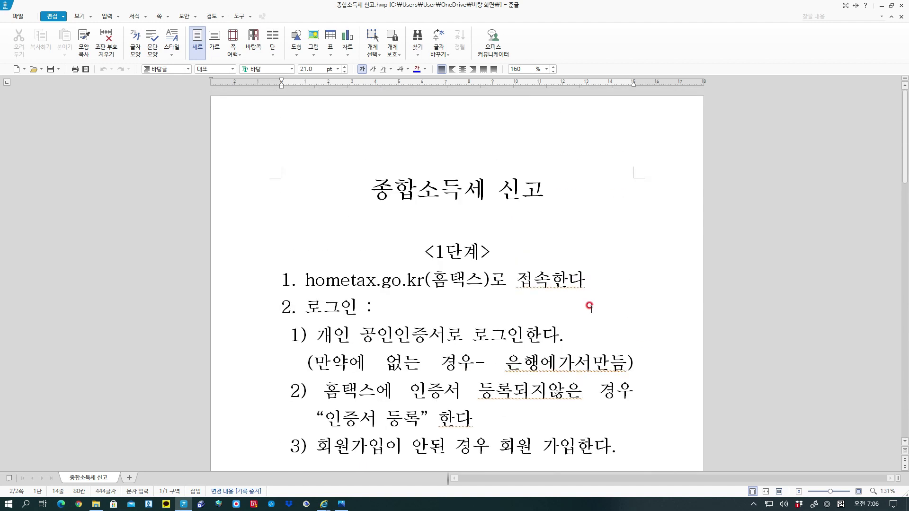
Return focus to the Hangul notes at the document title.
{"action": "left_click", "coordinate": [380, 199]}
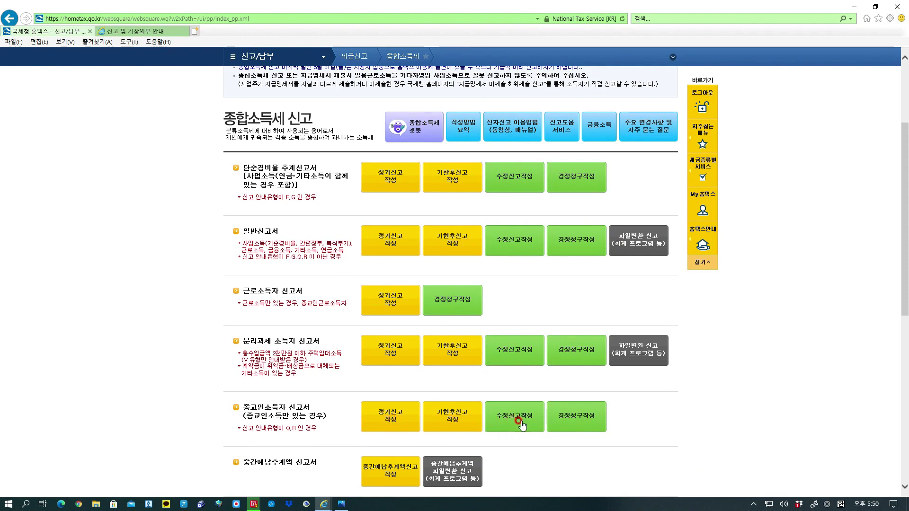
Start a 종교인소득자 regular return, look up and confirm the taxpayer, and open 종교인소득명세 entry.
{"action": "left_click", "coordinate": [389, 425]}
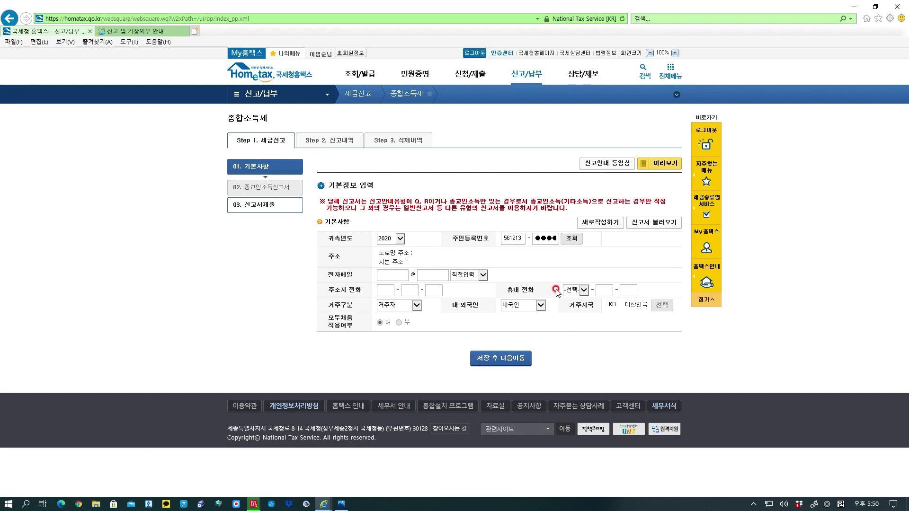
{"action": "left_click", "coordinate": [573, 240]}
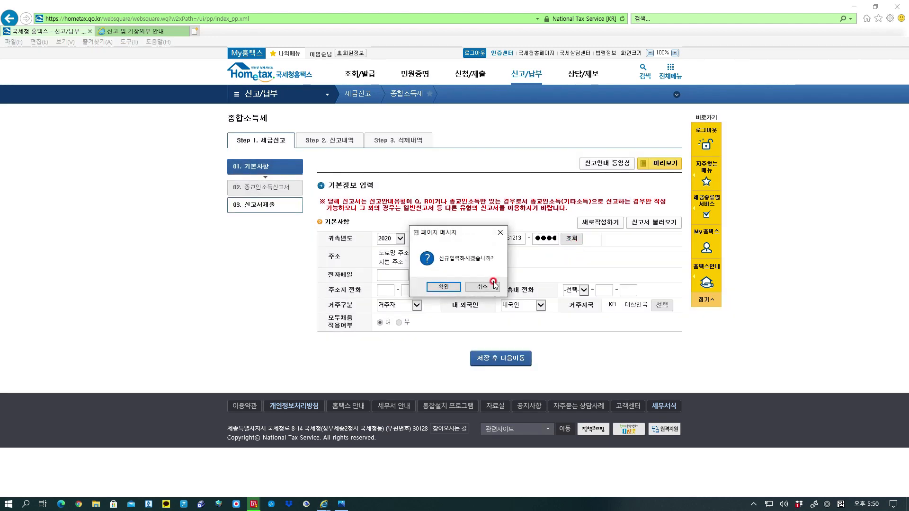
{"action": "left_click", "coordinate": [456, 290]}
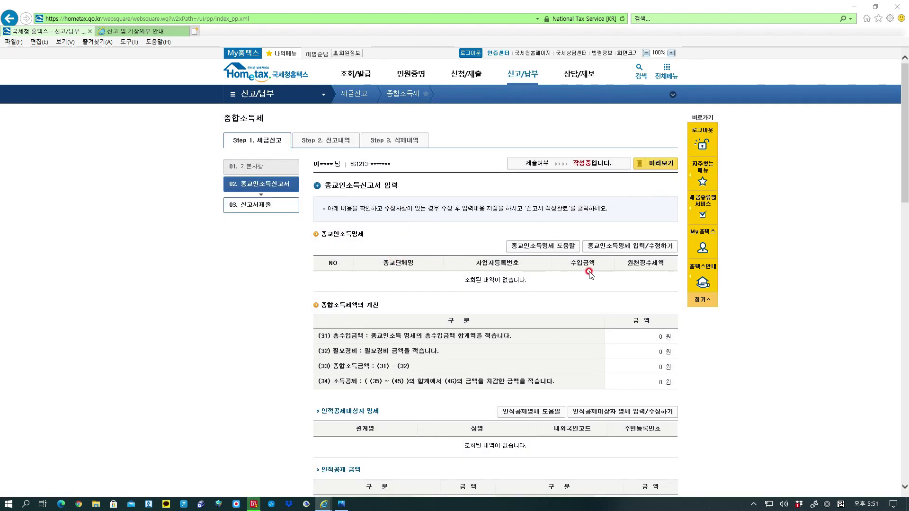
{"action": "left_click", "coordinate": [637, 247]}
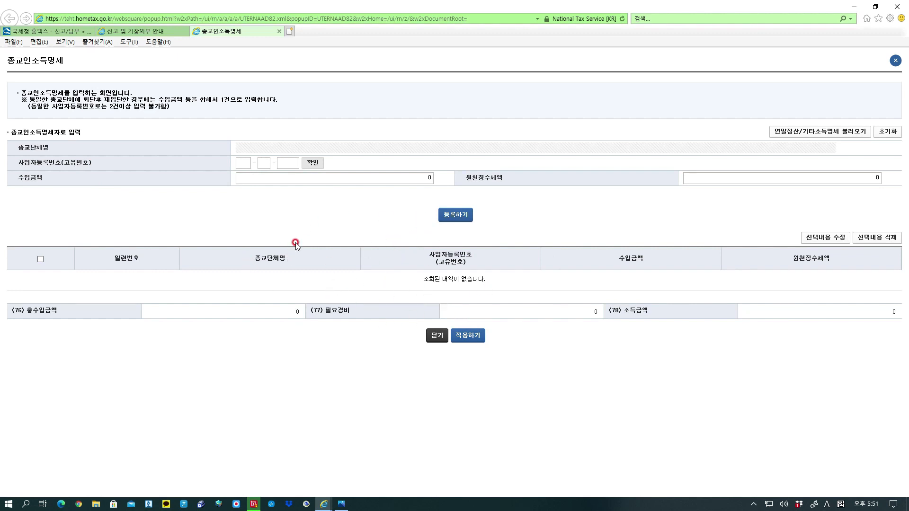
Register 창신교회 with 500,000 won income and apply the religious income statement.
{"action": "left_click", "coordinate": [239, 163]}
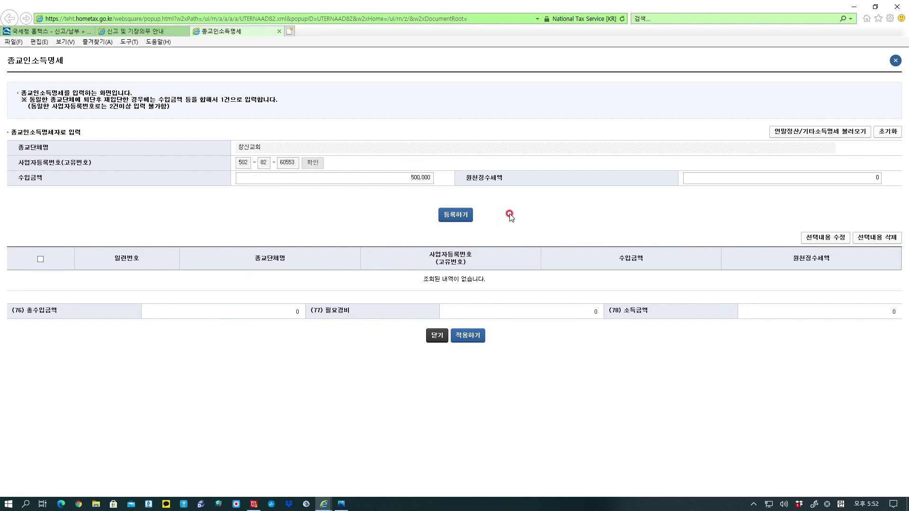
{"action": "left_click", "coordinate": [460, 216]}
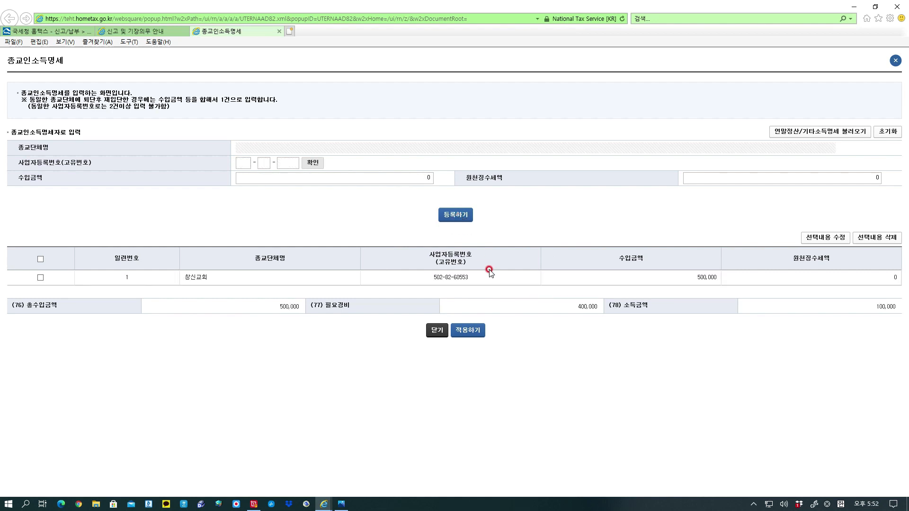
{"action": "left_click", "coordinate": [470, 333]}
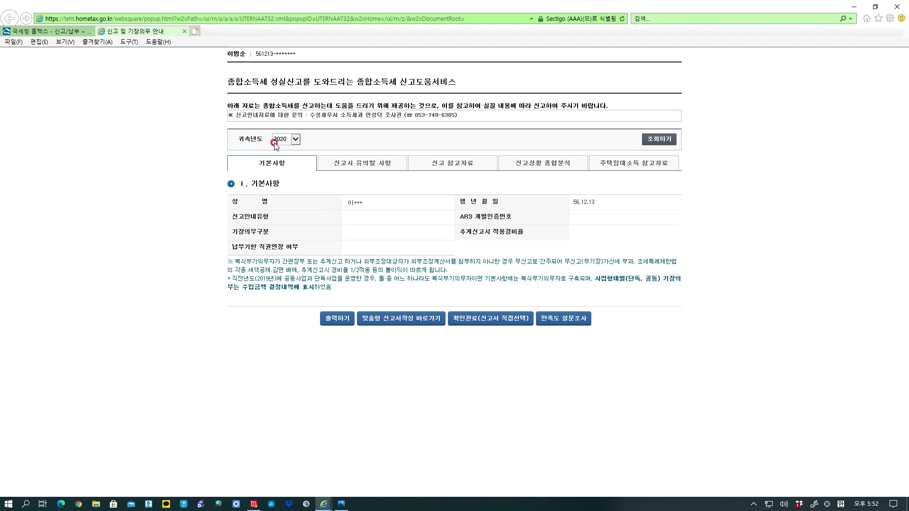
Check the 귀속년도 choices, then confirm 확인완료(신고서 직접선택) to move on to the return.
{"action": "left_click", "coordinate": [294, 141]}
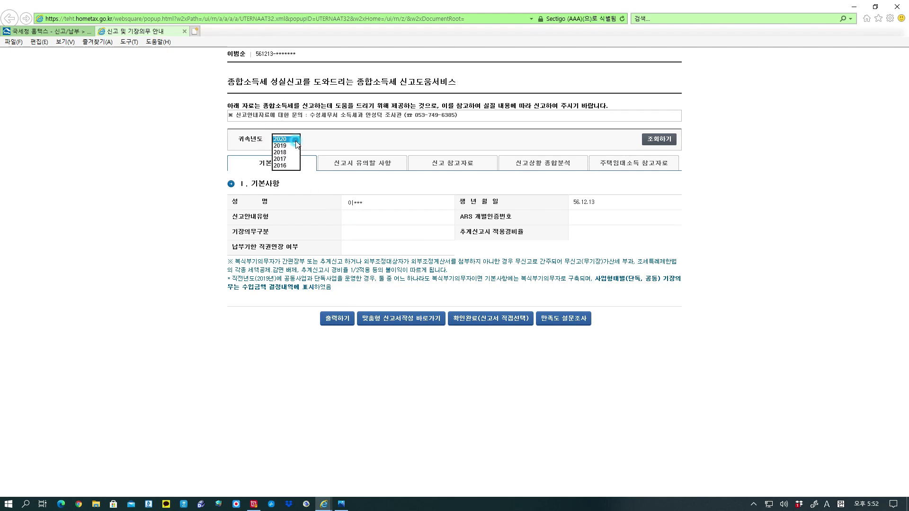
{"action": "left_click", "coordinate": [322, 147]}
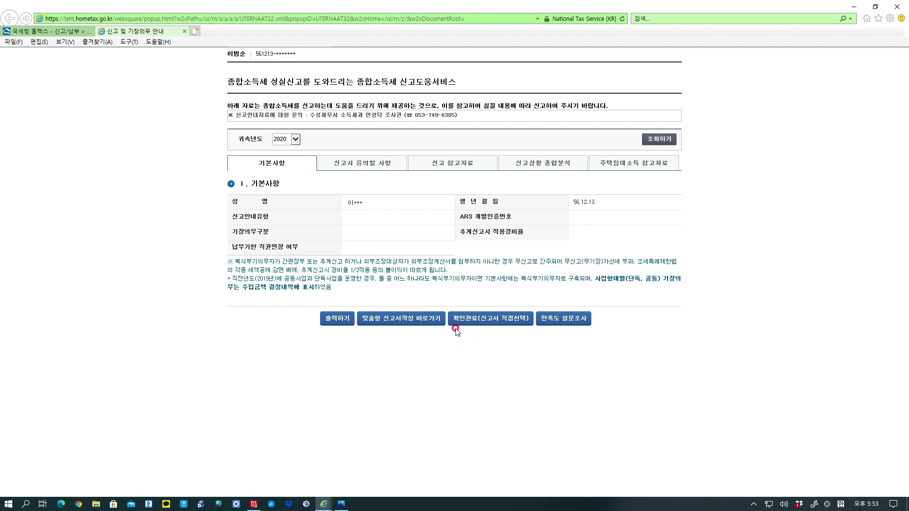
{"action": "left_click", "coordinate": [409, 324]}
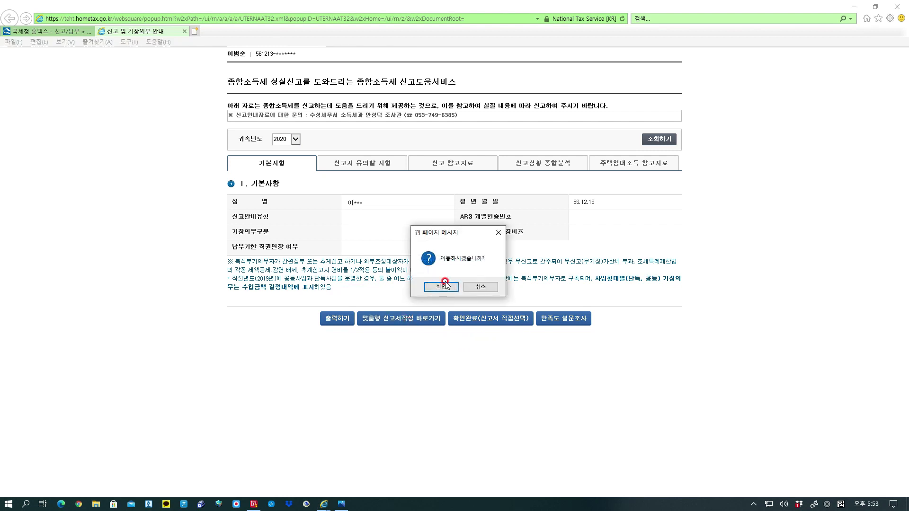
{"action": "left_click", "coordinate": [442, 287]}
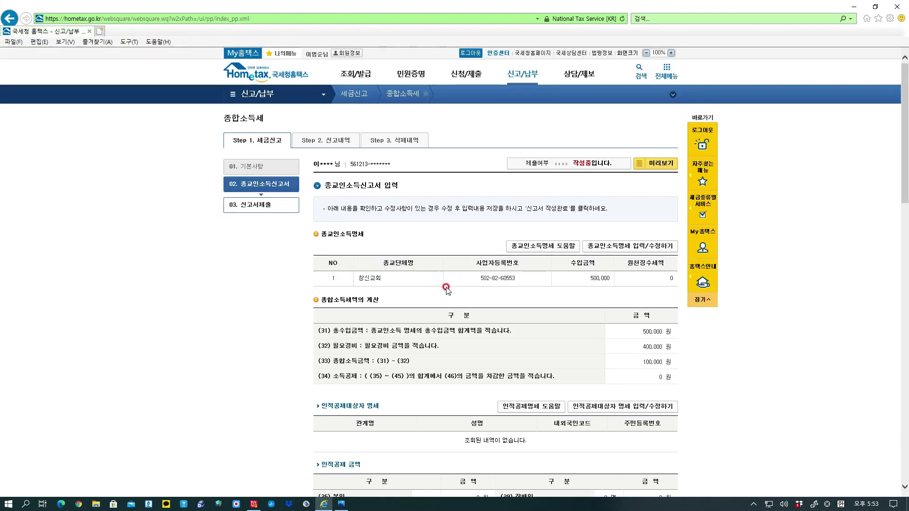
{"action": "scroll", "coordinate": [610, 298], "scroll_direction": "down", "scroll_amount": 3}
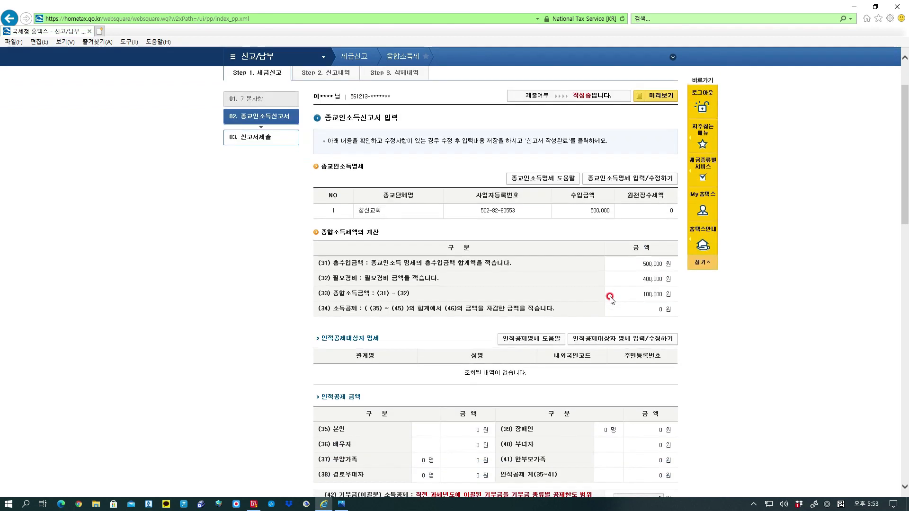
{"action": "scroll", "coordinate": [610, 298], "scroll_direction": "down", "scroll_amount": 2}
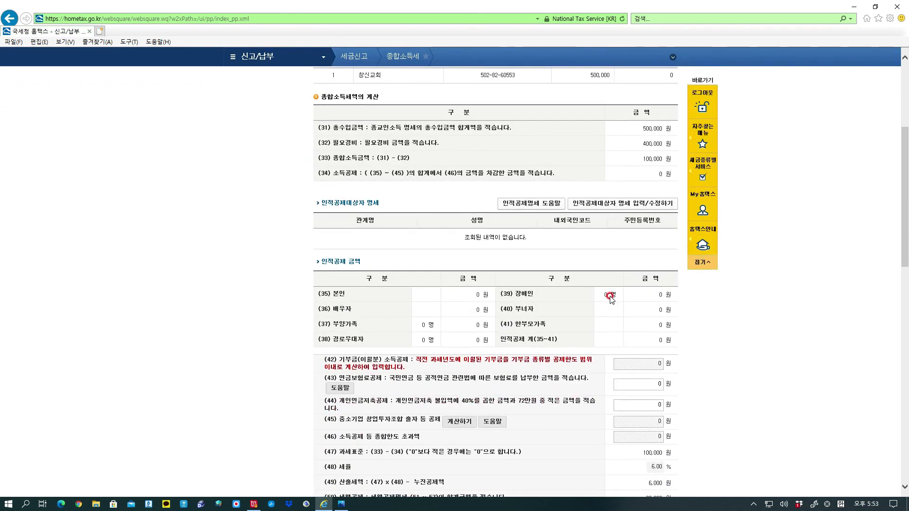
{"action": "scroll", "coordinate": [593, 275], "scroll_direction": "up", "scroll_amount": 3}
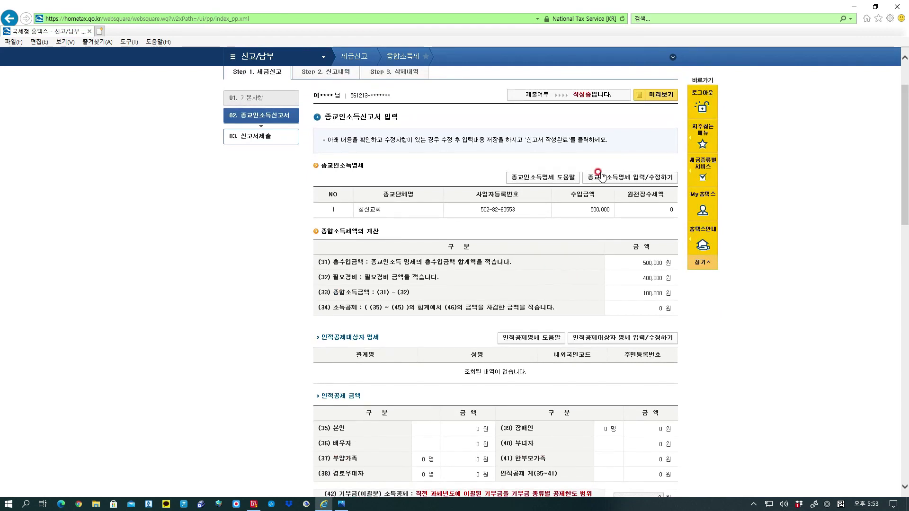
{"action": "scroll", "coordinate": [601, 175], "scroll_direction": "up", "scroll_amount": 1}
{"action": "scroll", "coordinate": [590, 223], "scroll_direction": "down", "scroll_amount": 2}
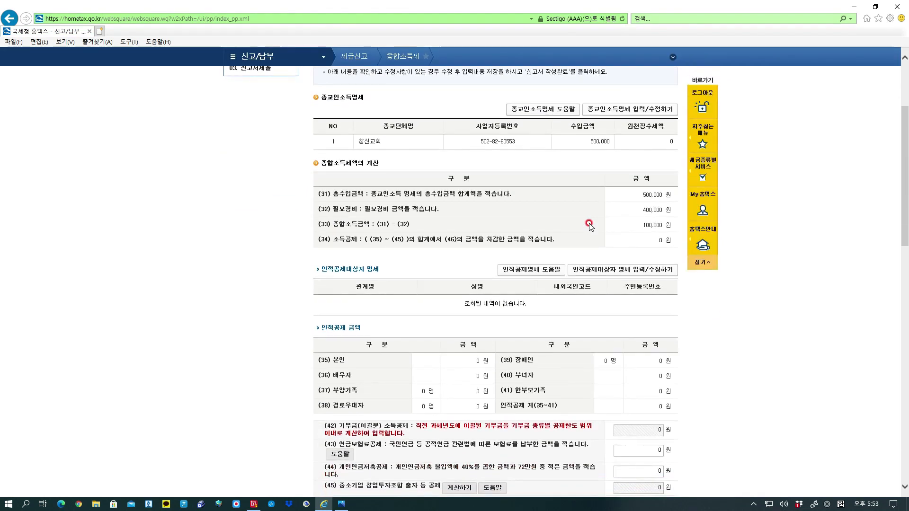
{"action": "scroll", "coordinate": [589, 224], "scroll_direction": "down", "scroll_amount": 1}
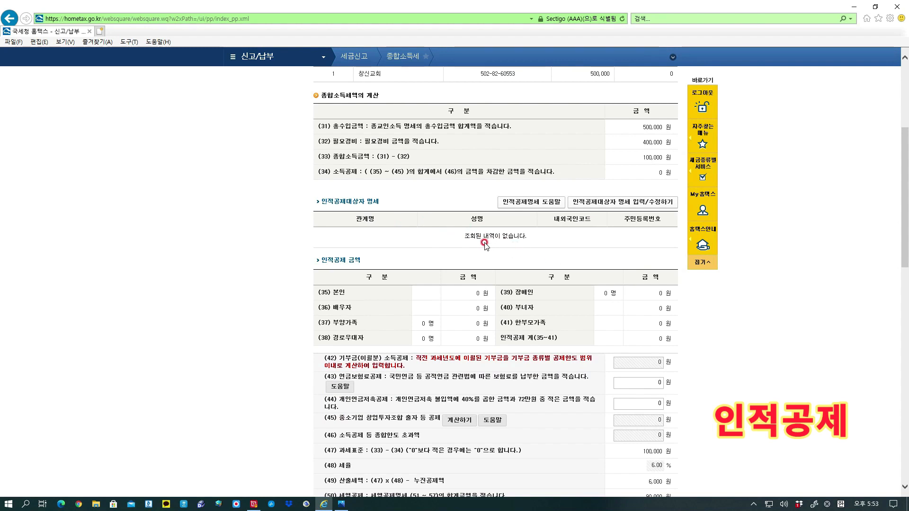
Open the 인적공제명세 help popup and scroll down to its 추가공제 amounts.
{"action": "left_click", "coordinate": [555, 205]}
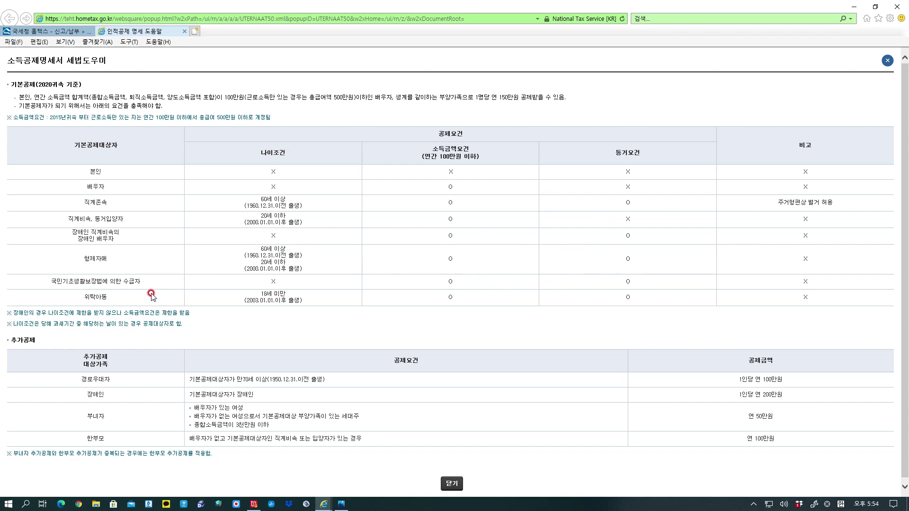
{"action": "scroll", "coordinate": [151, 295], "scroll_direction": "down", "scroll_amount": 1}
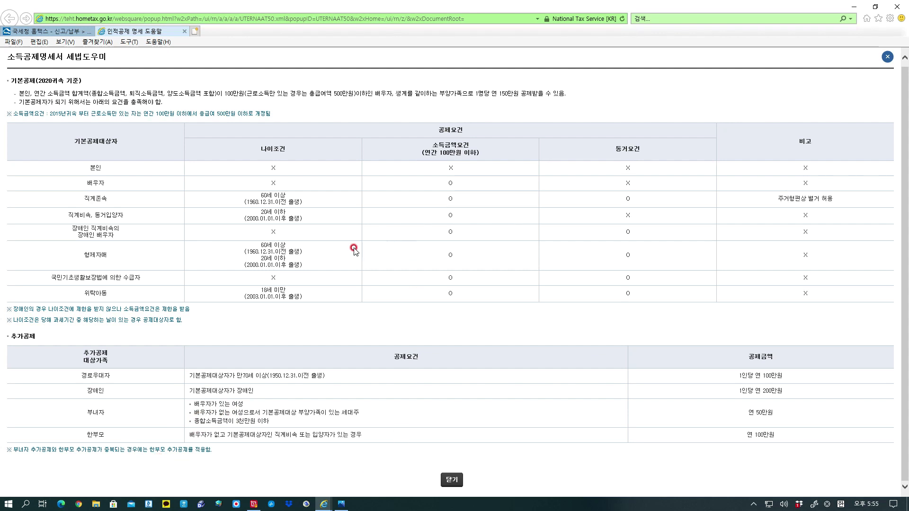
Close the help, open the 인적공제 window and add a row set to 소득자 본인.
{"action": "left_click", "coordinate": [452, 480]}
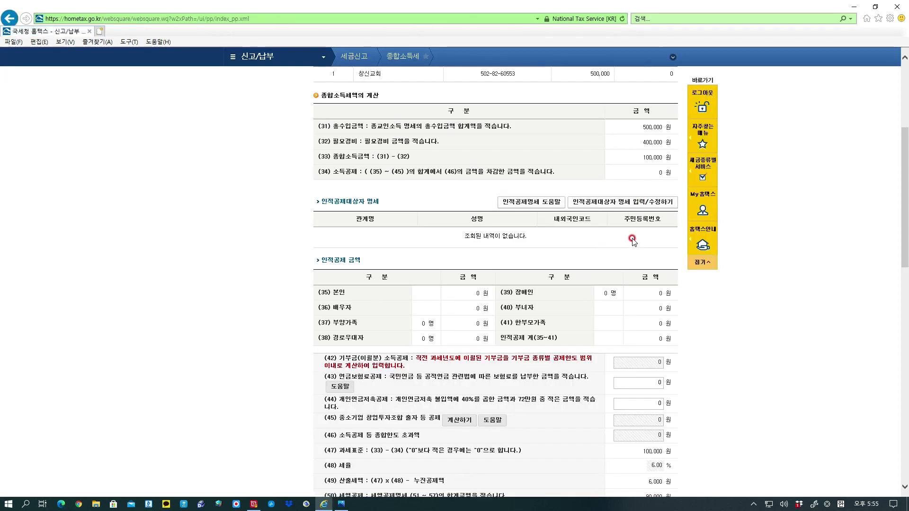
{"action": "left_click", "coordinate": [624, 203]}
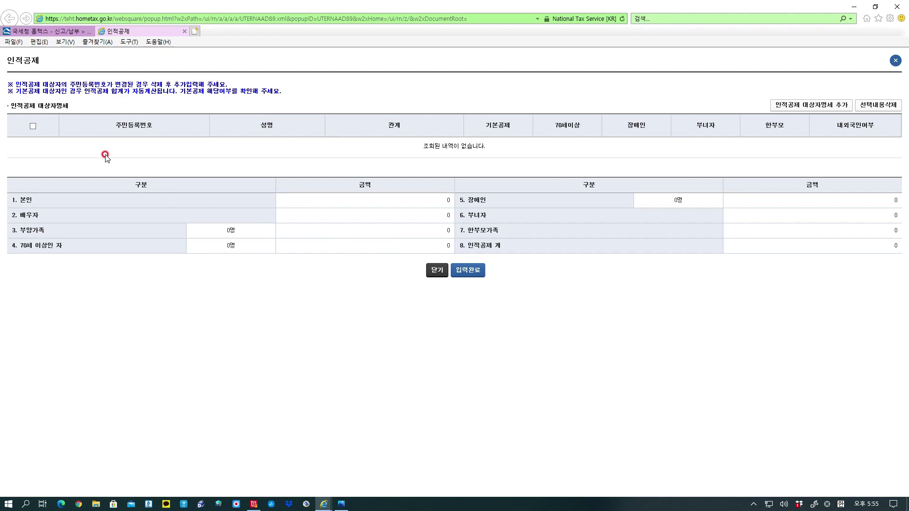
{"action": "left_click", "coordinate": [828, 107]}
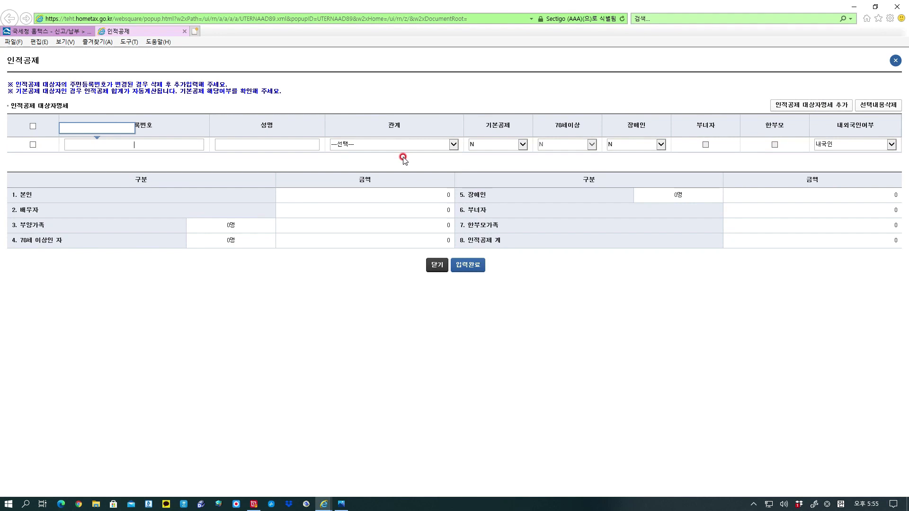
{"action": "left_click", "coordinate": [452, 146]}
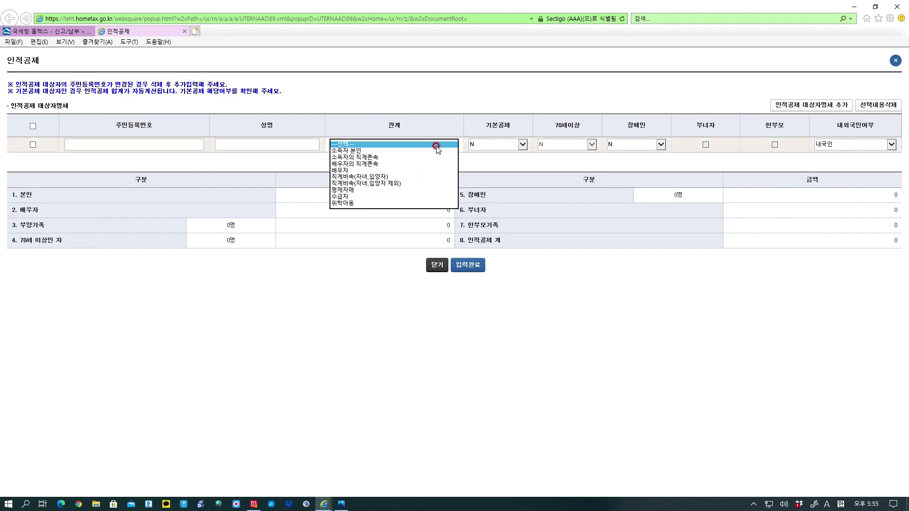
{"action": "left_click", "coordinate": [429, 150]}
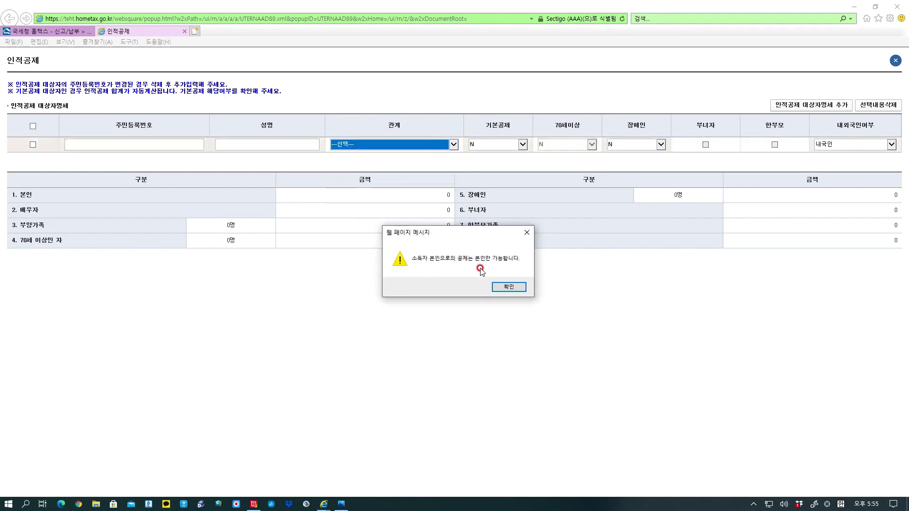
{"action": "left_click", "coordinate": [508, 287]}
Enter the person's resident registration number so the name fills in, and set 기본공제 to Y.
{"action": "left_click", "coordinate": [168, 144]}
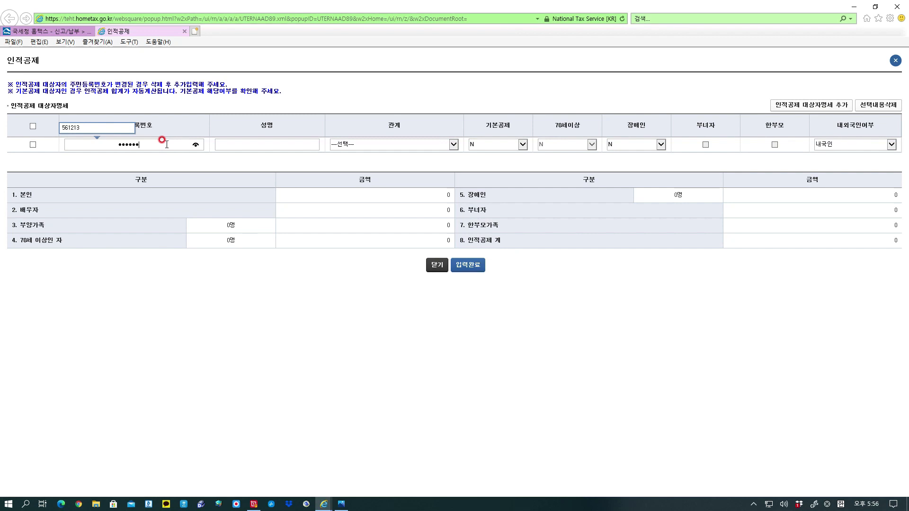
{"action": "type", "text": "**"}
{"action": "left_click", "coordinate": [272, 147]}
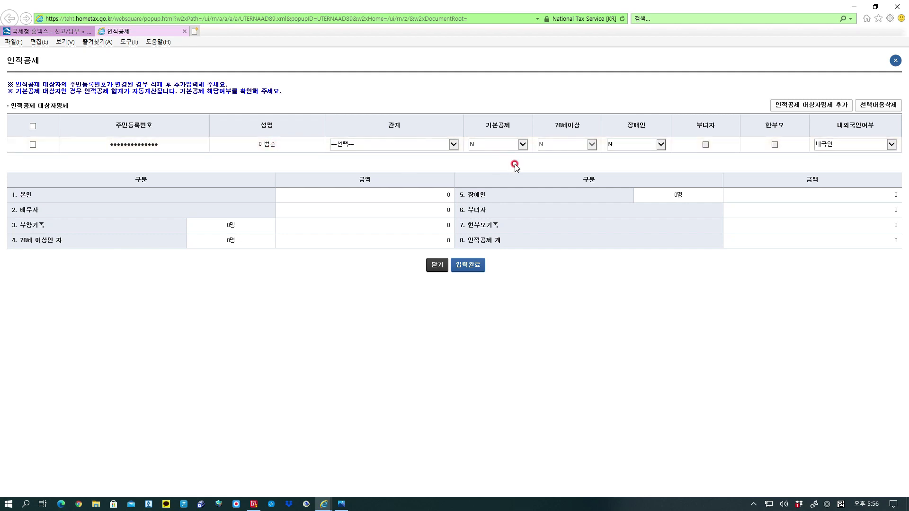
{"action": "left_click", "coordinate": [523, 144]}
{"action": "left_click", "coordinate": [523, 147]}
{"action": "left_click", "coordinate": [523, 145]}
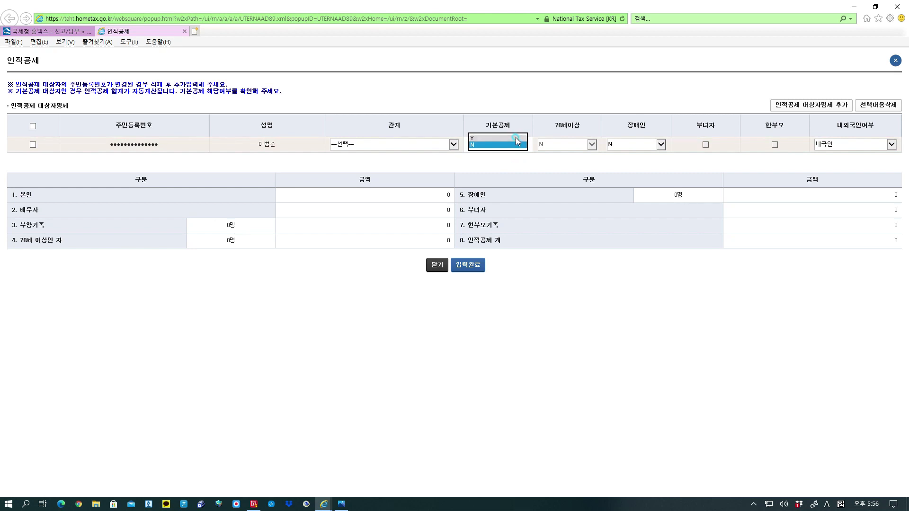
{"action": "left_click", "coordinate": [516, 138]}
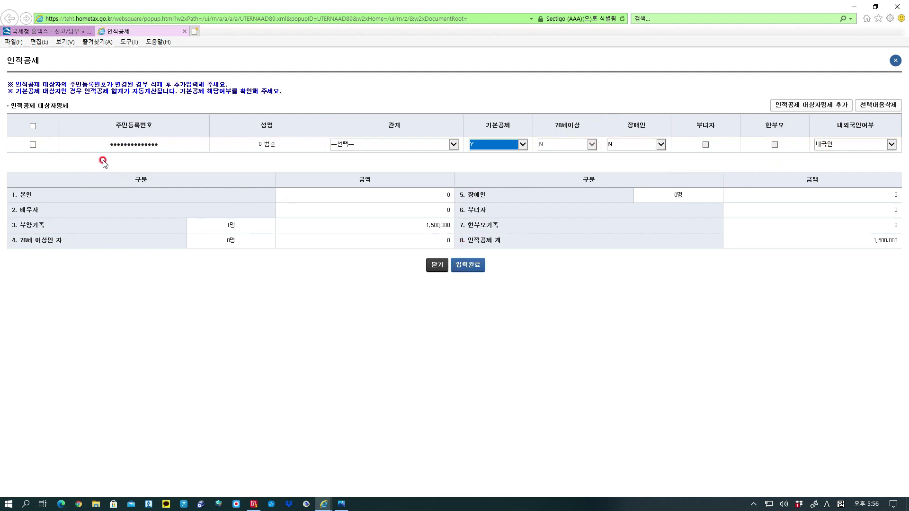
Add a second deduction row and set the first person's relationship to 소득자 본인.
{"action": "left_click", "coordinate": [797, 107]}
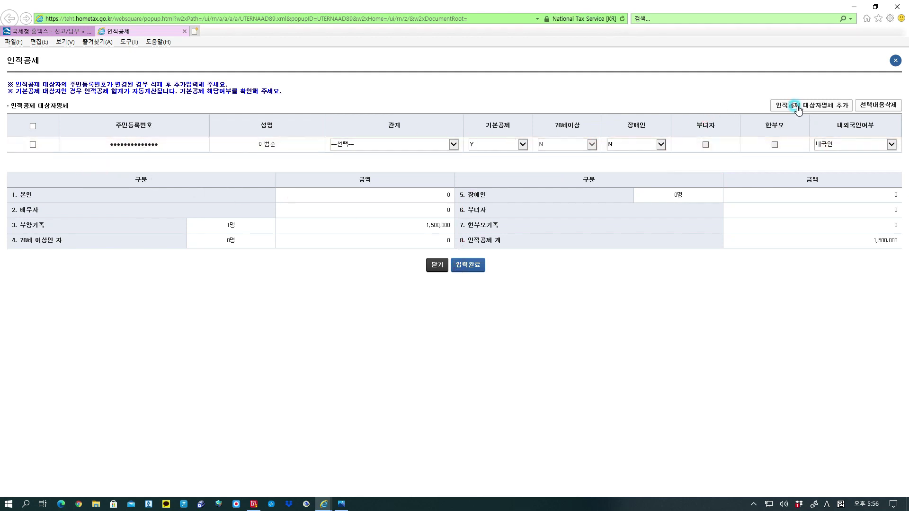
{"action": "left_click", "coordinate": [188, 159]}
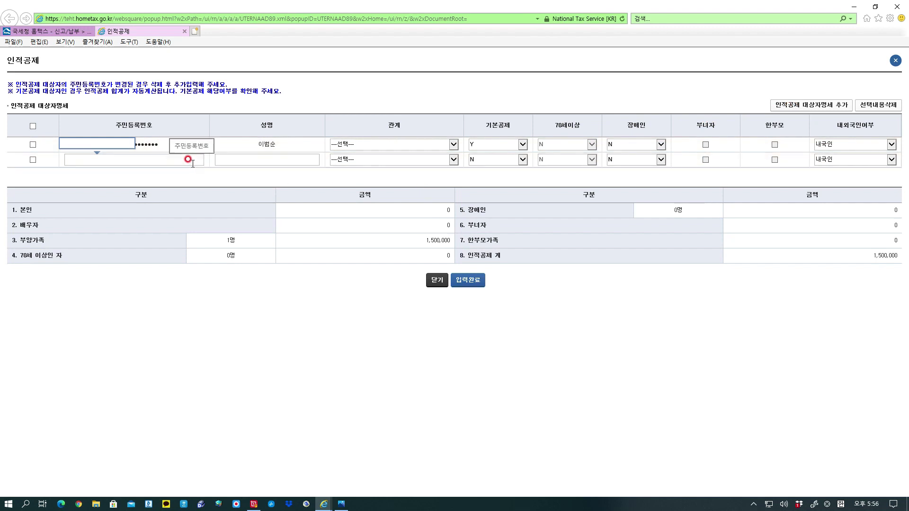
{"action": "left_click", "coordinate": [455, 159]}
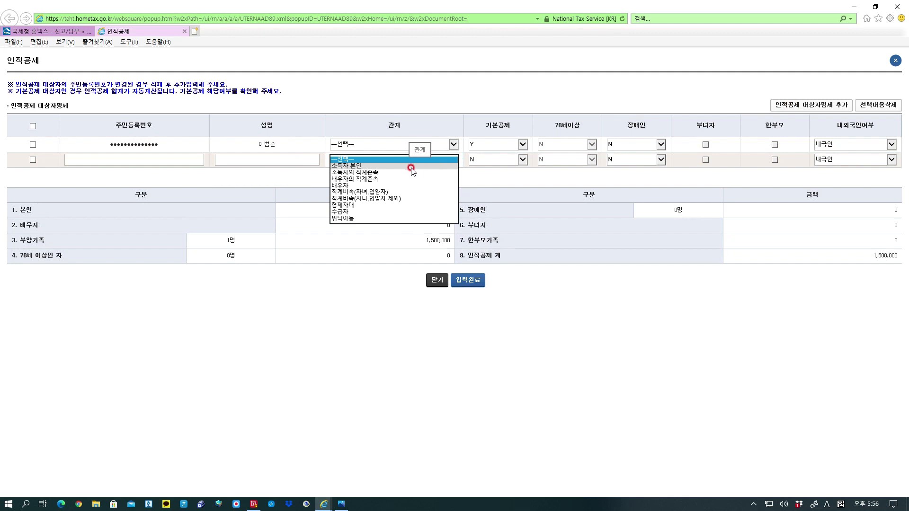
{"action": "left_click", "coordinate": [454, 143]}
{"action": "left_click", "coordinate": [443, 150]}
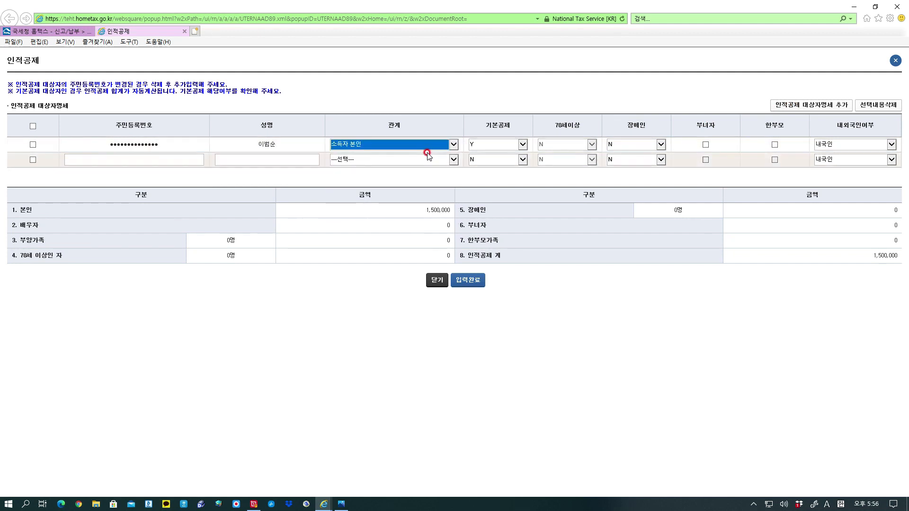
{"action": "left_click", "coordinate": [455, 161]}
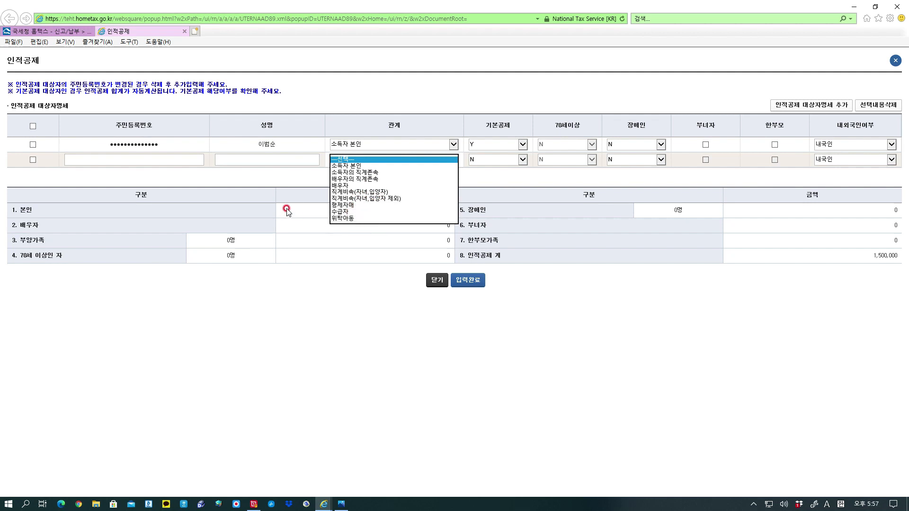
{"action": "left_click", "coordinate": [304, 178]}
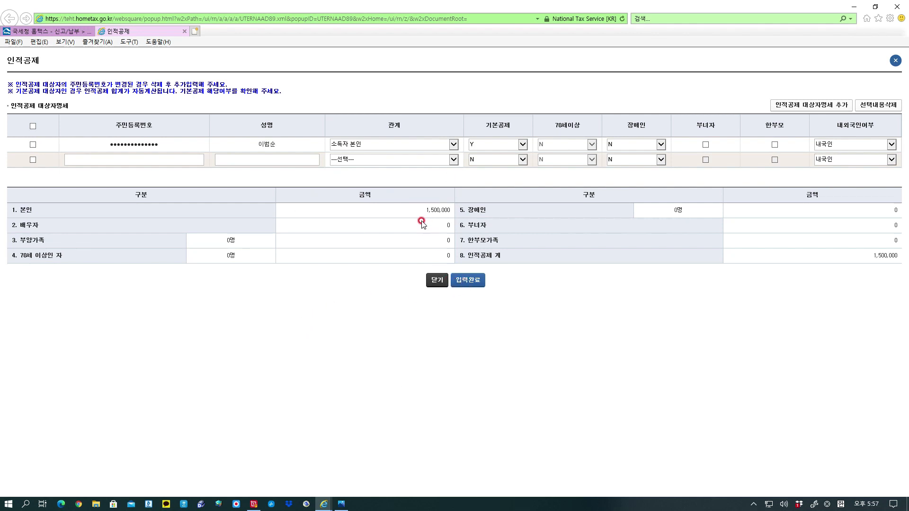
Try to finish the personal deduction details, dismissing the missing-relationship alerts.
{"action": "left_click", "coordinate": [465, 276]}
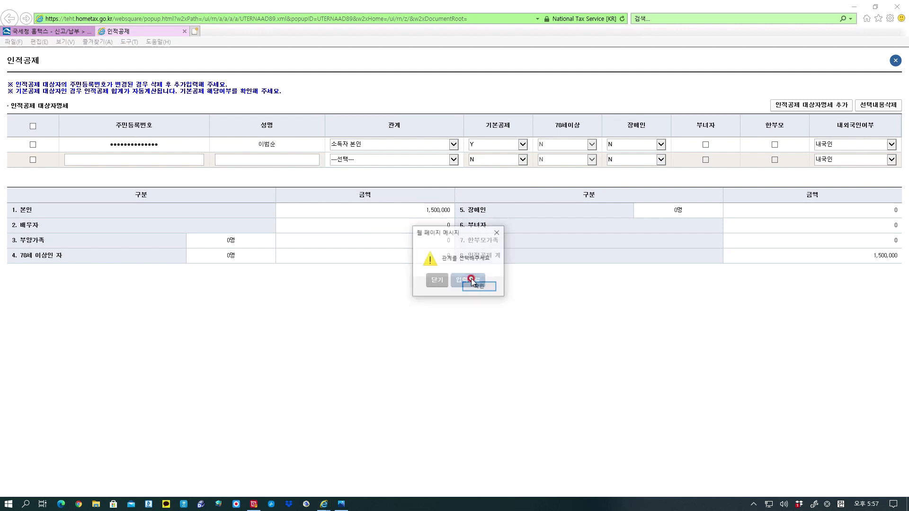
{"action": "left_click", "coordinate": [472, 288]}
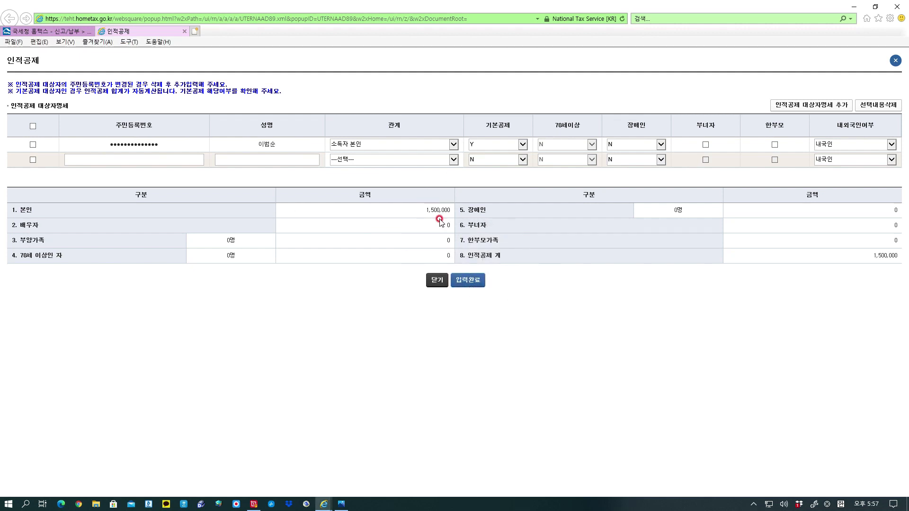
{"action": "left_click", "coordinate": [14, 159]}
{"action": "left_click", "coordinate": [29, 150]}
{"action": "left_click", "coordinate": [33, 145]}
{"action": "left_click", "coordinate": [472, 282]}
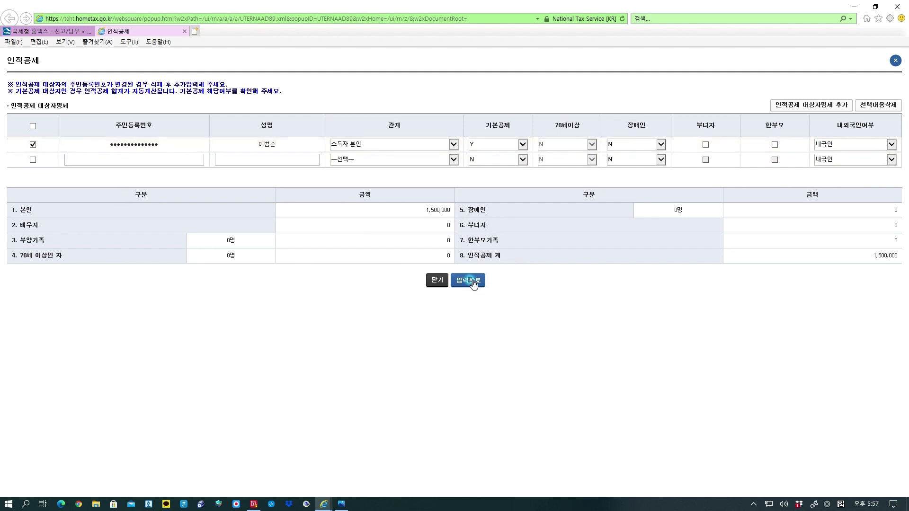
{"action": "left_click", "coordinate": [474, 287]}
Delete the empty second row with 선택내용삭제, then tick the 본인 row and save with 입력완료.
{"action": "left_click", "coordinate": [32, 144]}
{"action": "left_click", "coordinate": [33, 161]}
{"action": "left_click", "coordinate": [882, 105]}
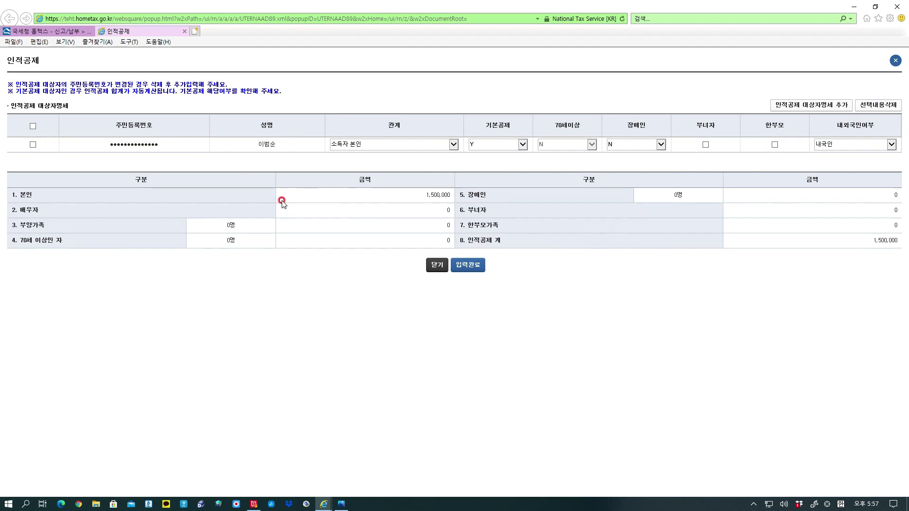
{"action": "left_click", "coordinate": [32, 143]}
{"action": "left_click", "coordinate": [32, 126]}
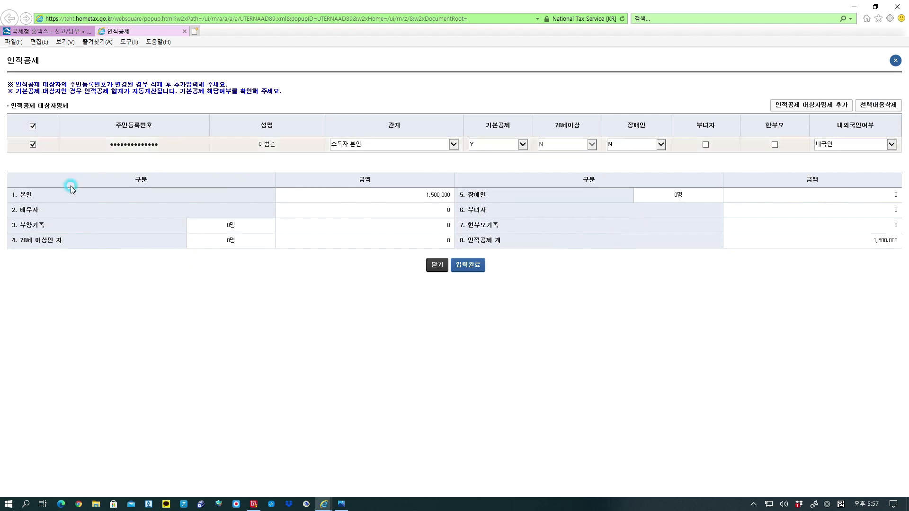
{"action": "left_click", "coordinate": [473, 269]}
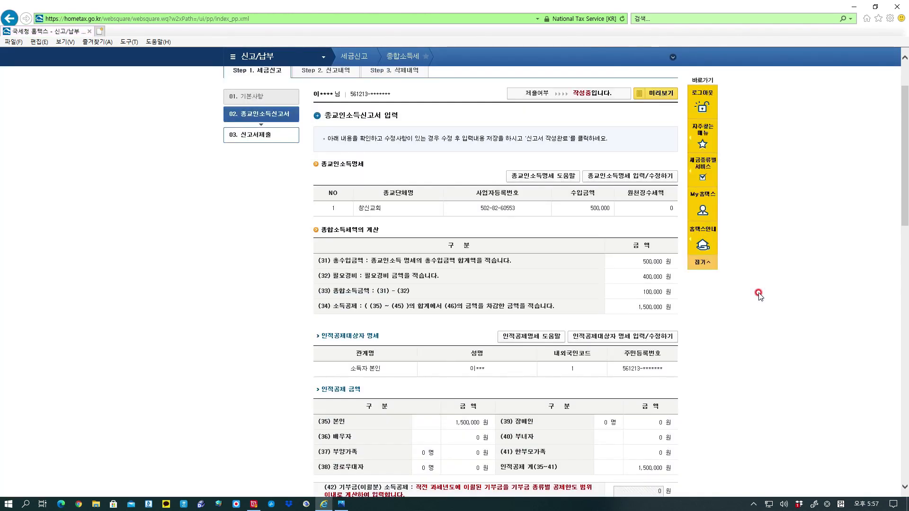
{"action": "scroll", "coordinate": [758, 296], "scroll_direction": "down", "scroll_amount": 6}
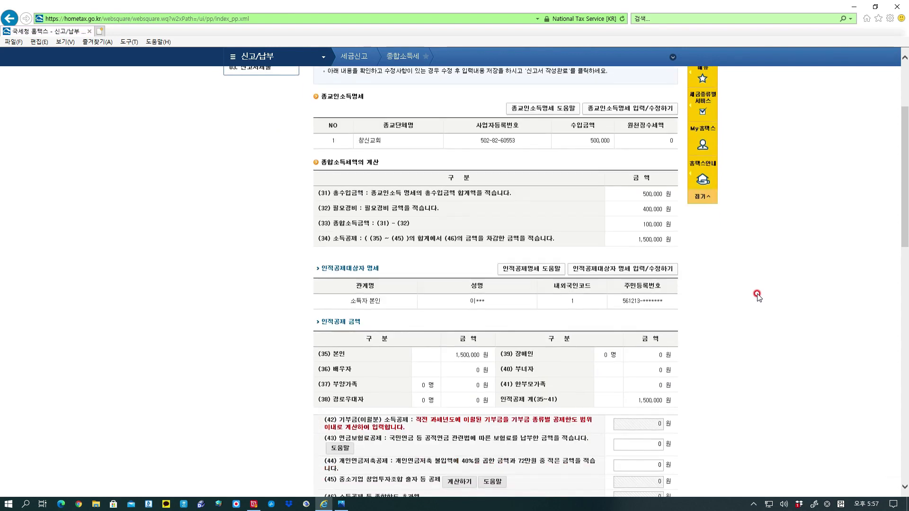
{"action": "scroll", "coordinate": [758, 296], "scroll_direction": "down", "scroll_amount": 2}
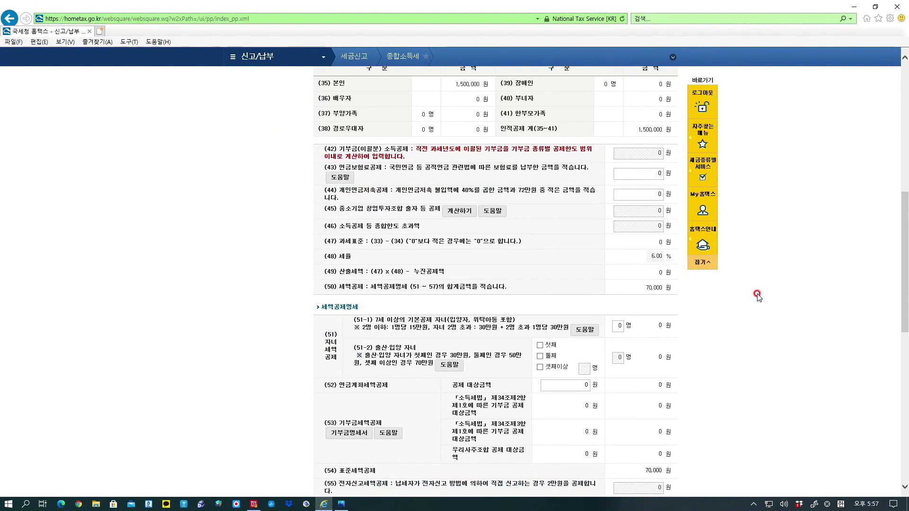
{"action": "scroll", "coordinate": [758, 296], "scroll_direction": "up", "scroll_amount": 2}
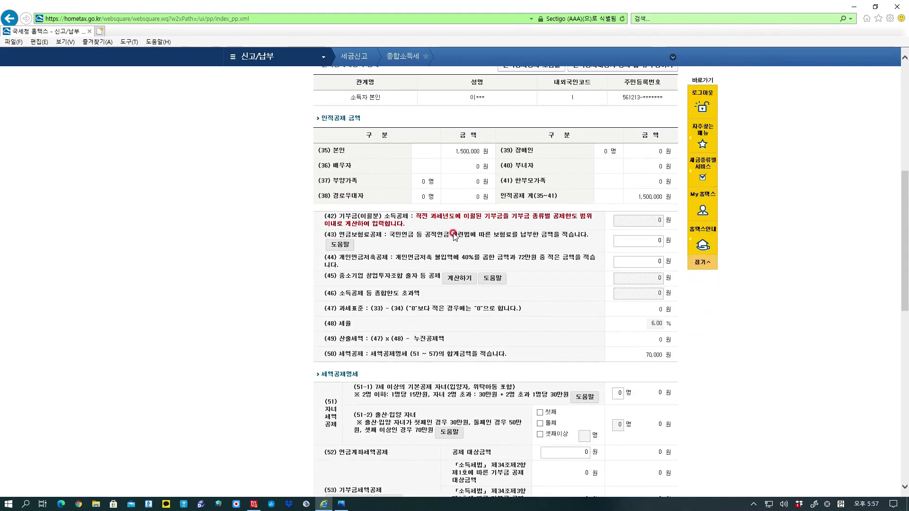
{"action": "scroll", "coordinate": [470, 236], "scroll_direction": "down", "scroll_amount": 4}
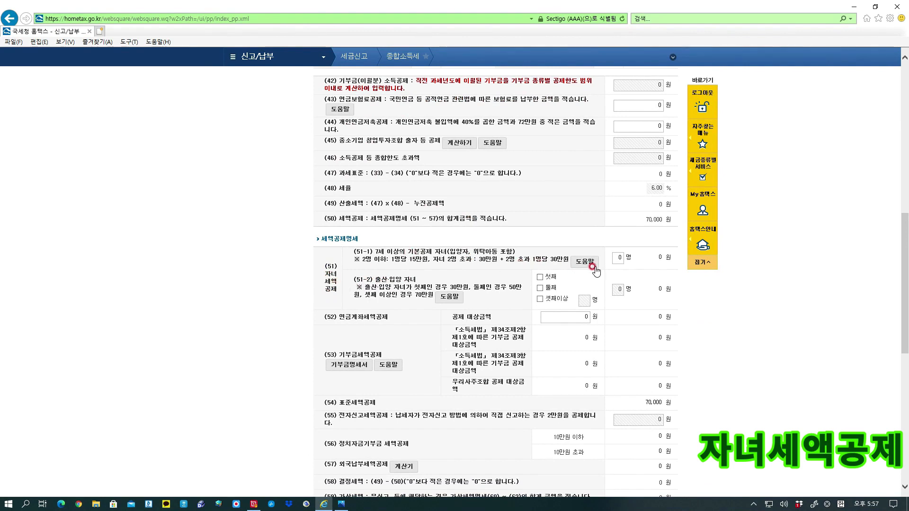
Try entering 3 as the (51-1) child count and dismiss the rejection warnings.
{"action": "left_click", "coordinate": [623, 263]}
{"action": "left_click", "coordinate": [395, 264]}
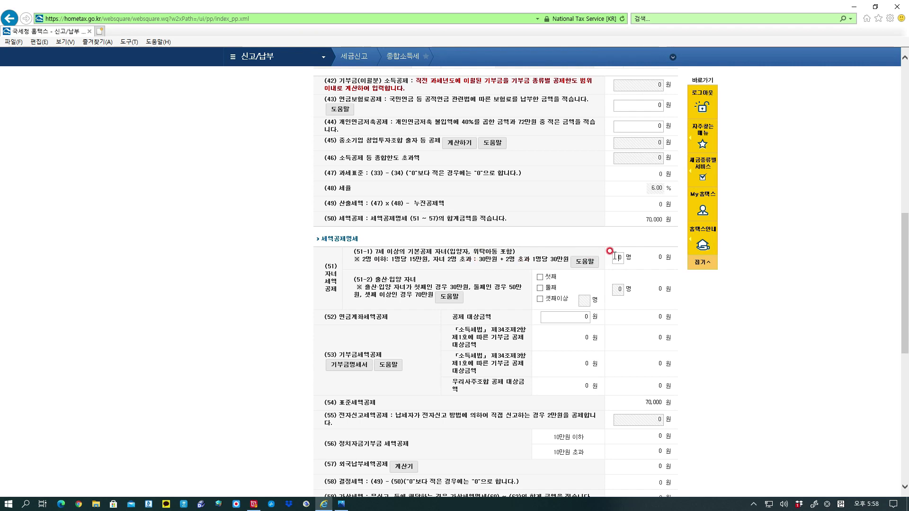
{"action": "type", "text": "3"}
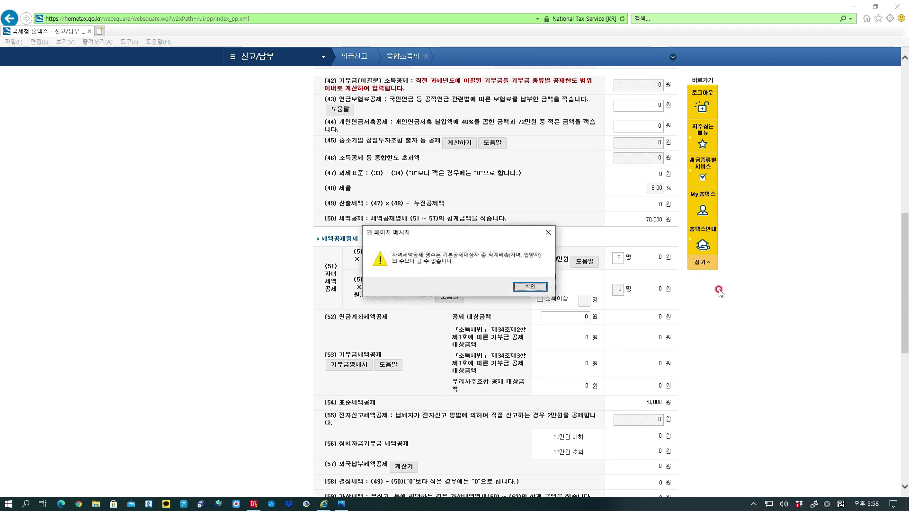
{"action": "left_click", "coordinate": [526, 288]}
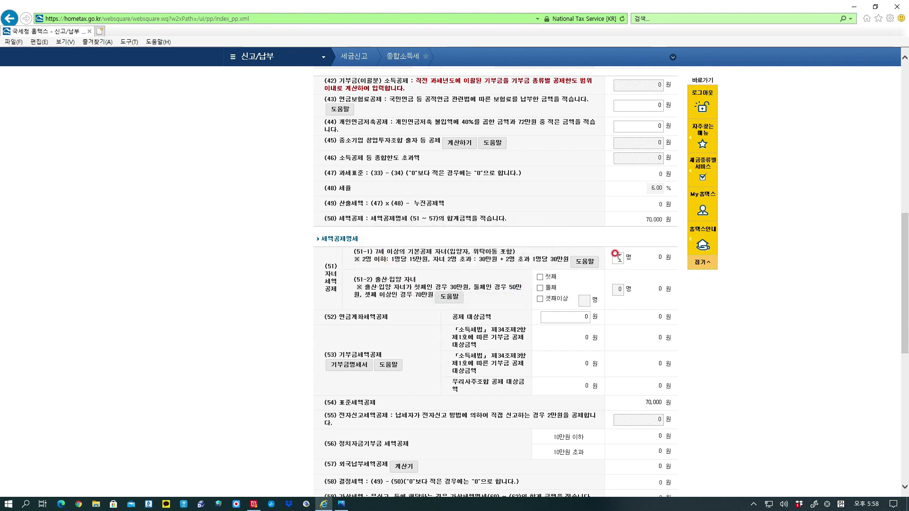
{"action": "left_click", "coordinate": [611, 260]}
{"action": "left_click", "coordinate": [661, 269]}
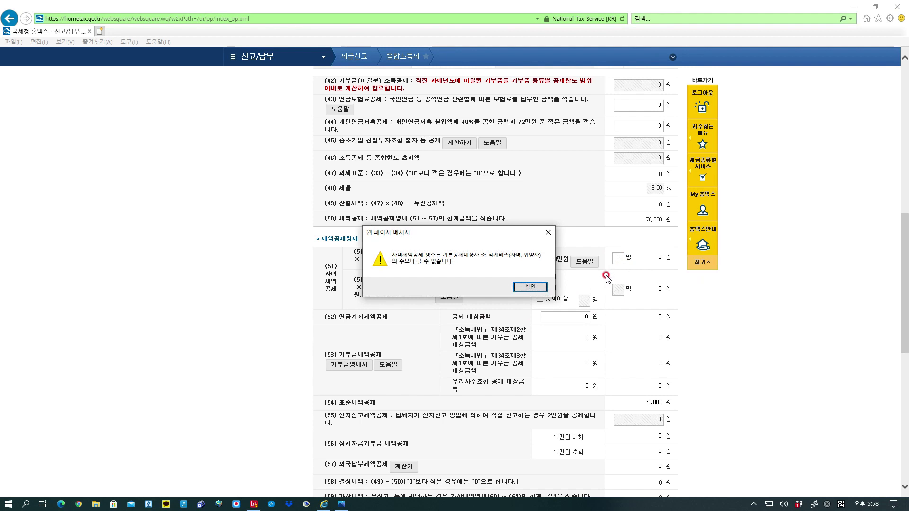
{"action": "left_click", "coordinate": [548, 232]}
Scroll back up to 인적공제대상자 명세 and reopen the personal deduction details.
{"action": "scroll", "coordinate": [604, 235], "scroll_direction": "up", "scroll_amount": 5}
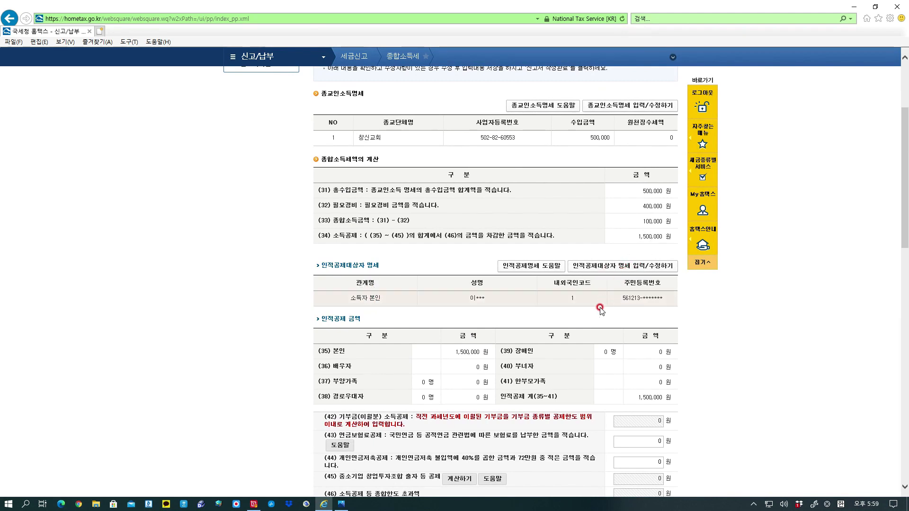
{"action": "scroll", "coordinate": [646, 290], "scroll_direction": "down", "scroll_amount": 5}
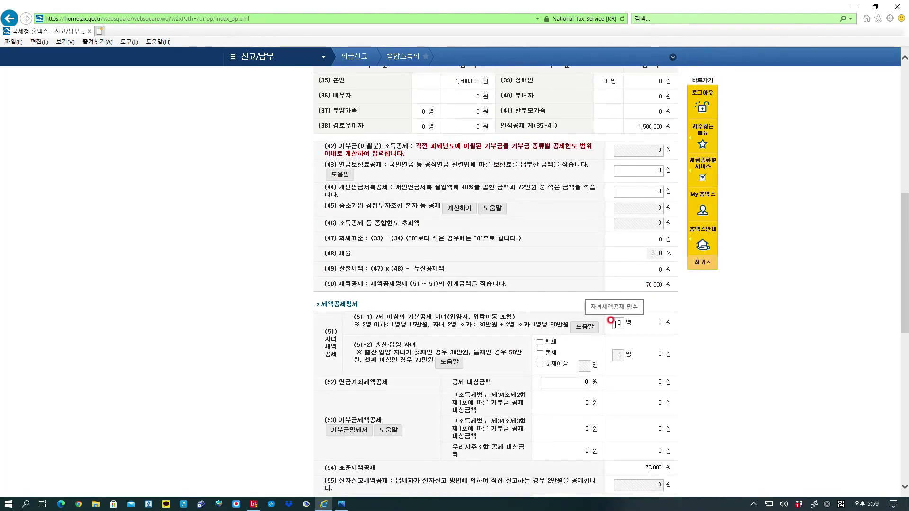
{"action": "scroll", "coordinate": [624, 288], "scroll_direction": "up", "scroll_amount": 4}
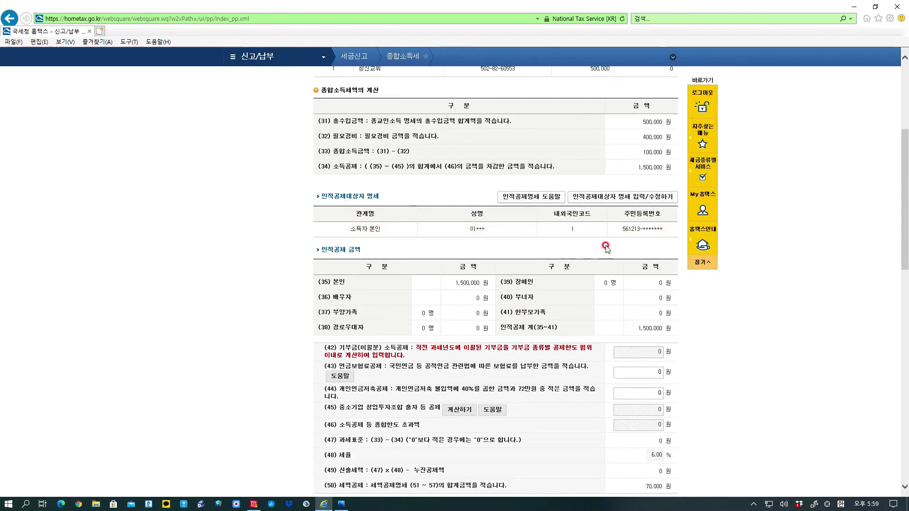
{"action": "left_click", "coordinate": [638, 196]}
Scroll down the return to the (43) 연금보험료공제 row, which shows 0 won.
{"action": "scroll", "coordinate": [593, 261], "scroll_direction": "down", "scroll_amount": 5}
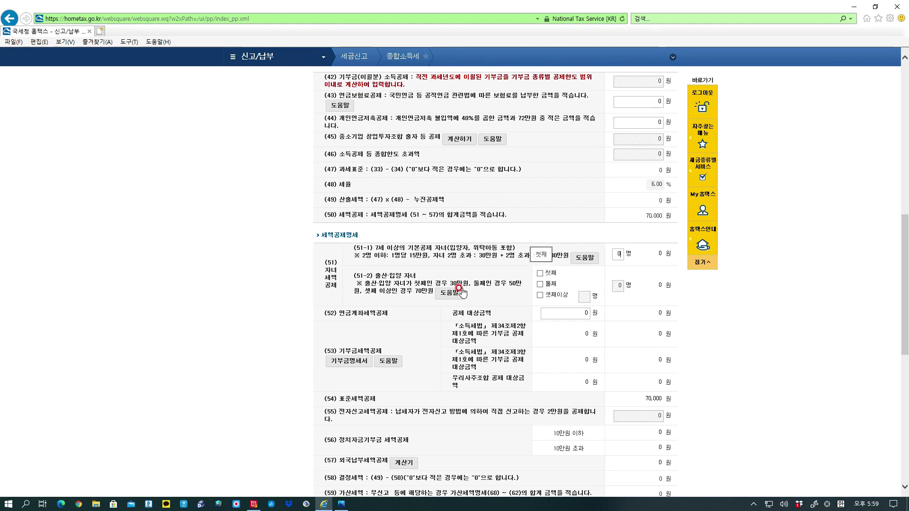
{"action": "scroll", "coordinate": [523, 305], "scroll_direction": "down", "scroll_amount": 3}
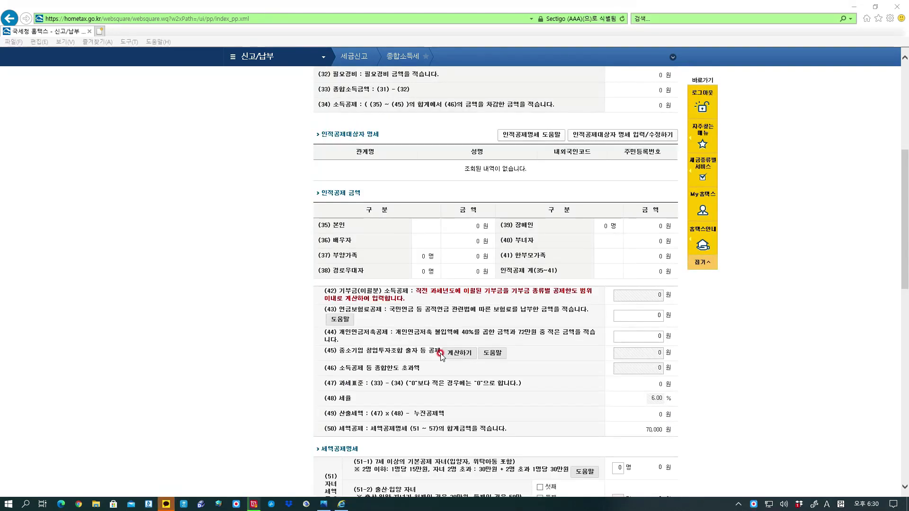
Read the 국민연금보험료공제 help for the (43) pension deduction, then close it.
{"action": "left_click", "coordinate": [346, 320]}
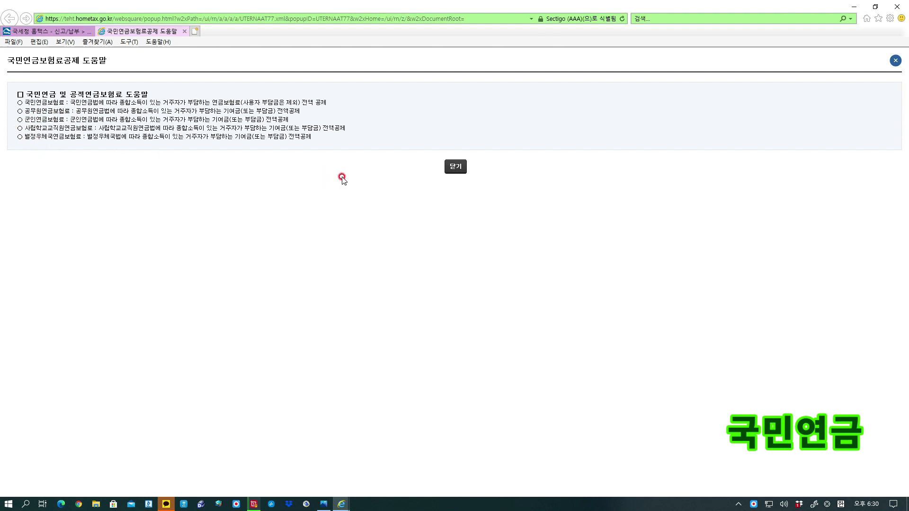
{"action": "left_click", "coordinate": [453, 167]}
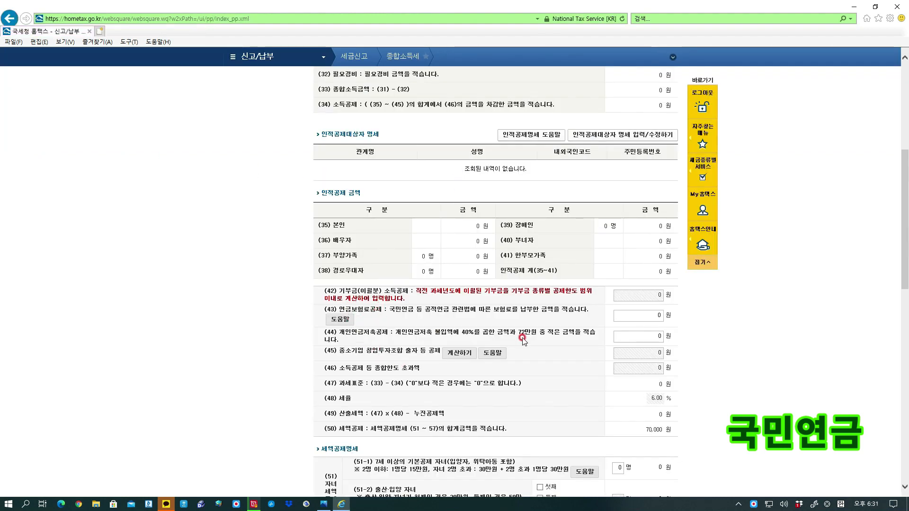
Enter 500,000 won as the (43) 연금보험료공제 amount and apply it.
{"action": "left_click", "coordinate": [647, 316]}
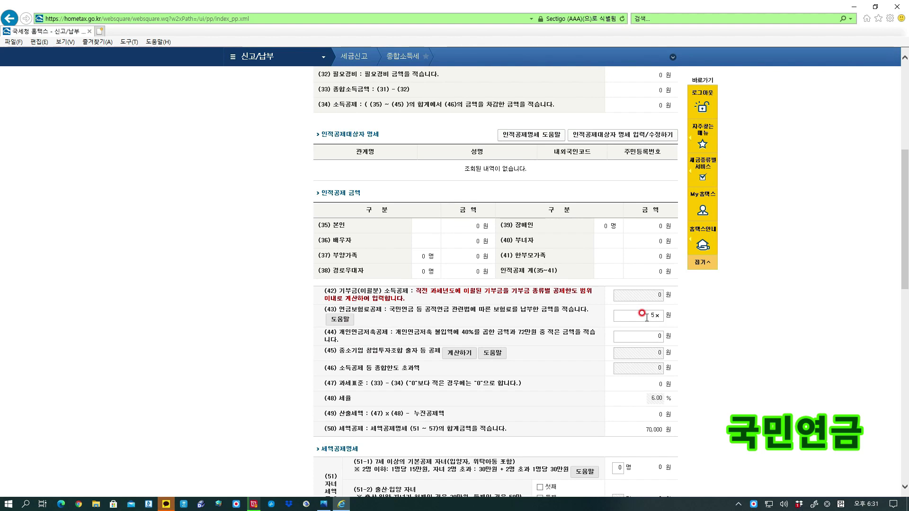
{"action": "type", "text": "00,000"}
{"action": "left_click", "coordinate": [676, 320]}
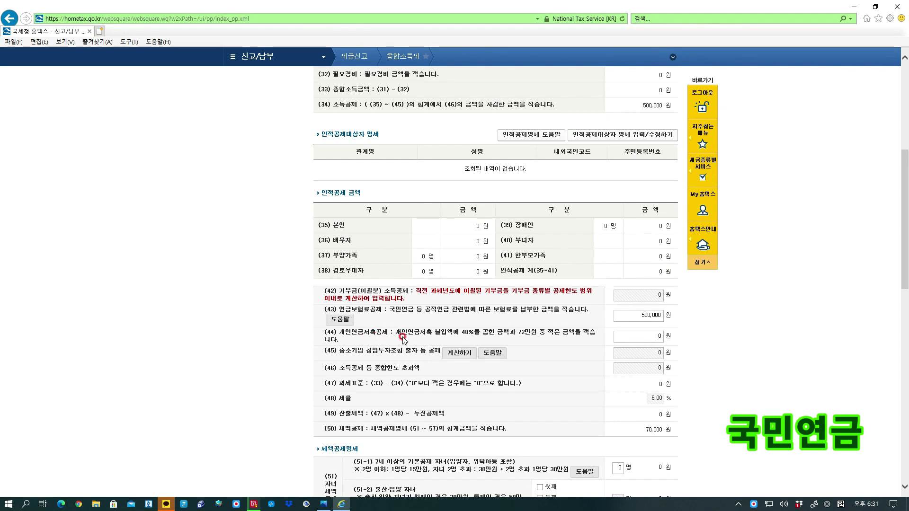
{"action": "scroll", "coordinate": [401, 337], "scroll_direction": "down", "scroll_amount": 3}
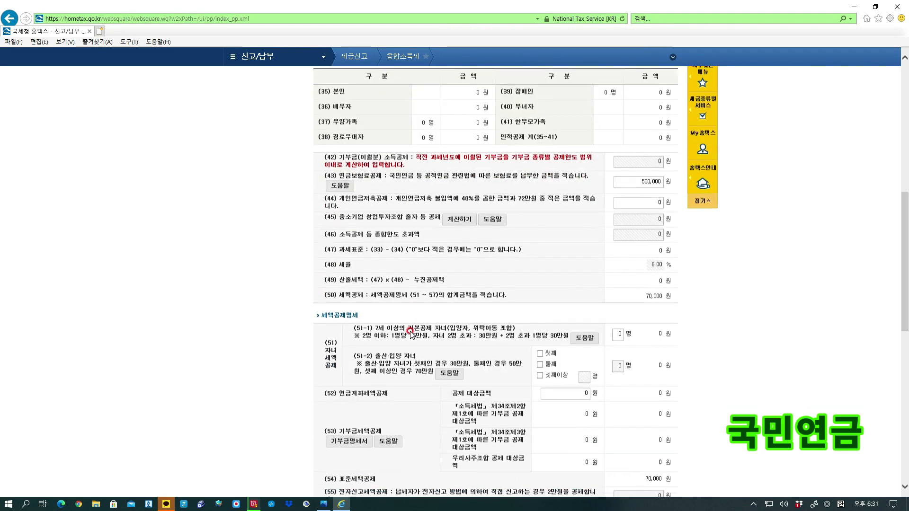
{"action": "scroll", "coordinate": [411, 333], "scroll_direction": "up", "scroll_amount": 3}
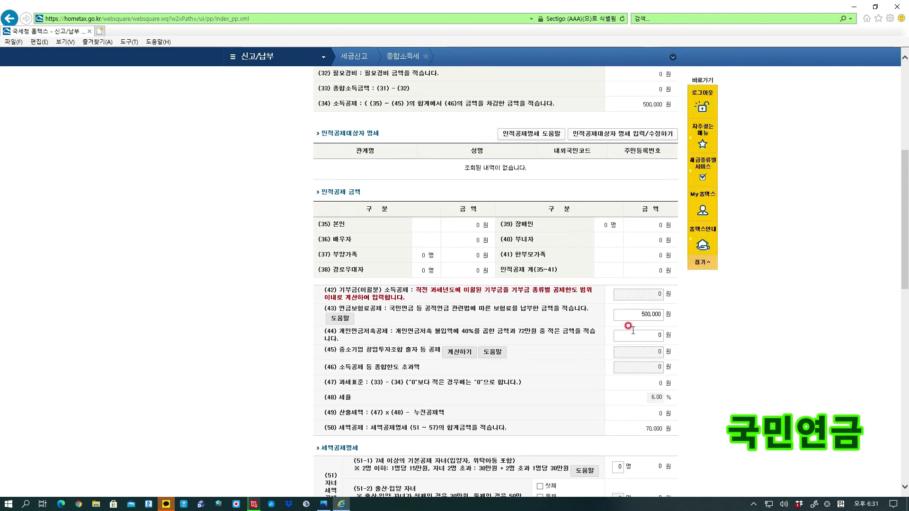
{"action": "scroll", "coordinate": [525, 322], "scroll_direction": "up", "scroll_amount": 3}
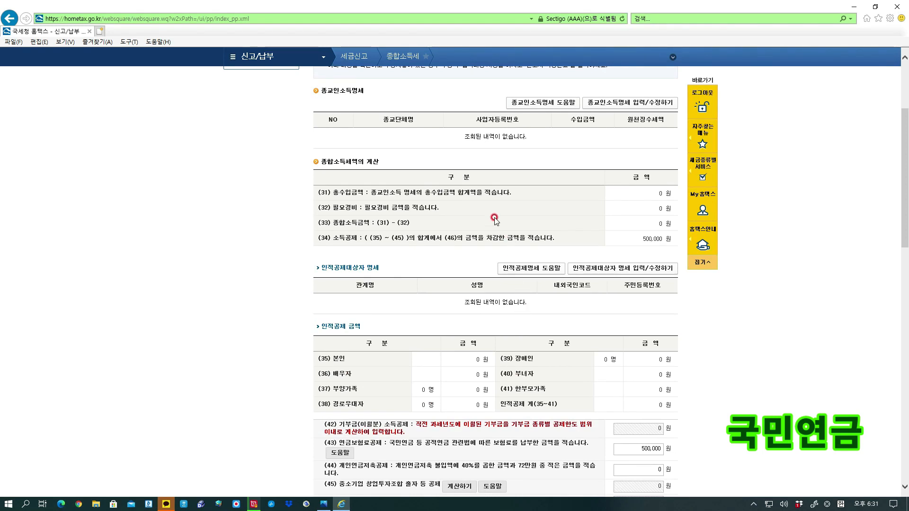
{"action": "scroll", "coordinate": [495, 220], "scroll_direction": "up", "scroll_amount": 1}
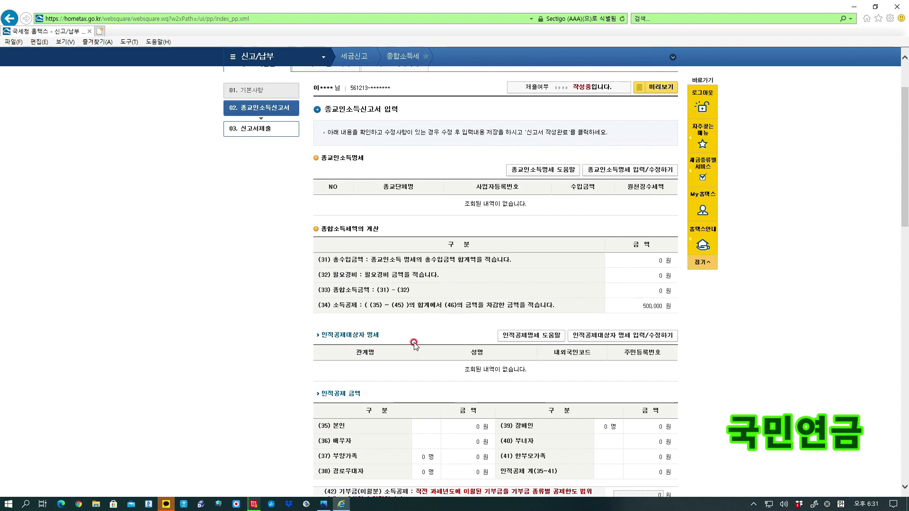
{"action": "scroll", "coordinate": [390, 305], "scroll_direction": "down", "scroll_amount": 1}
{"action": "scroll", "coordinate": [389, 306], "scroll_direction": "down", "scroll_amount": 2}
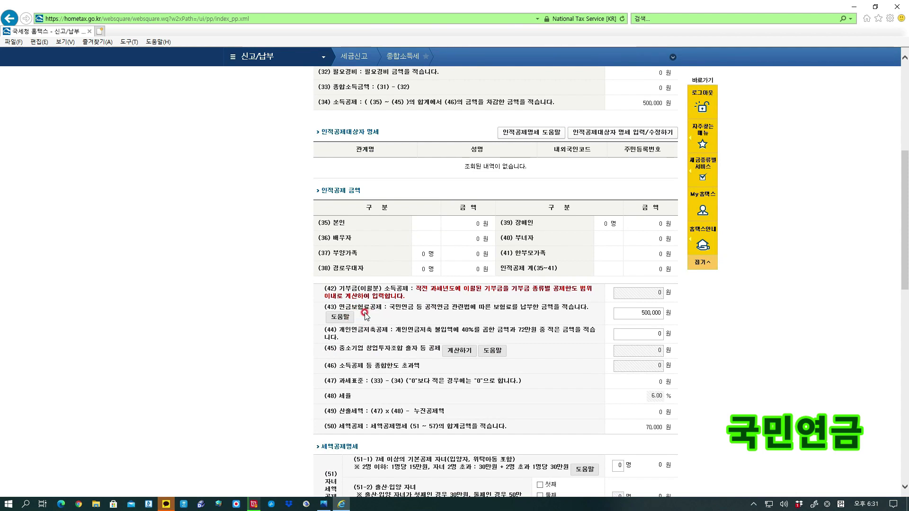
{"action": "scroll", "coordinate": [366, 315], "scroll_direction": "down", "scroll_amount": 3}
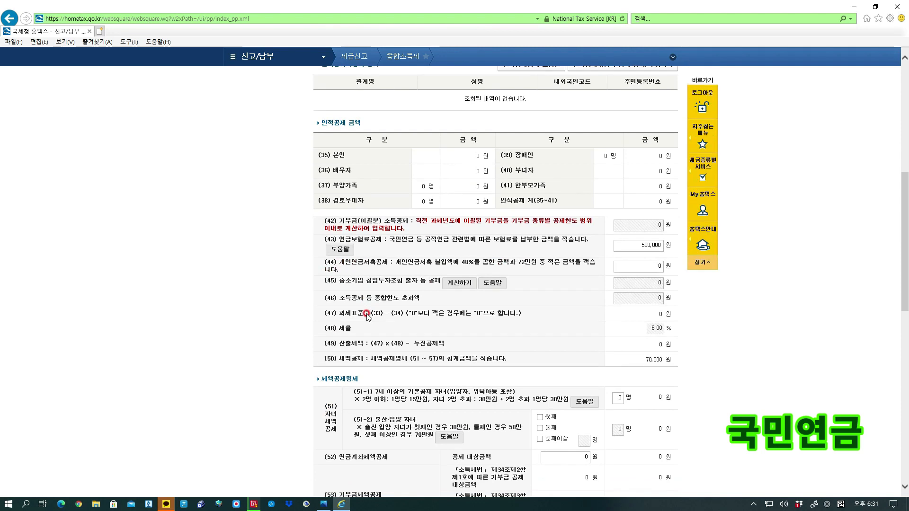
{"action": "scroll", "coordinate": [367, 316], "scroll_direction": "down", "scroll_amount": 3}
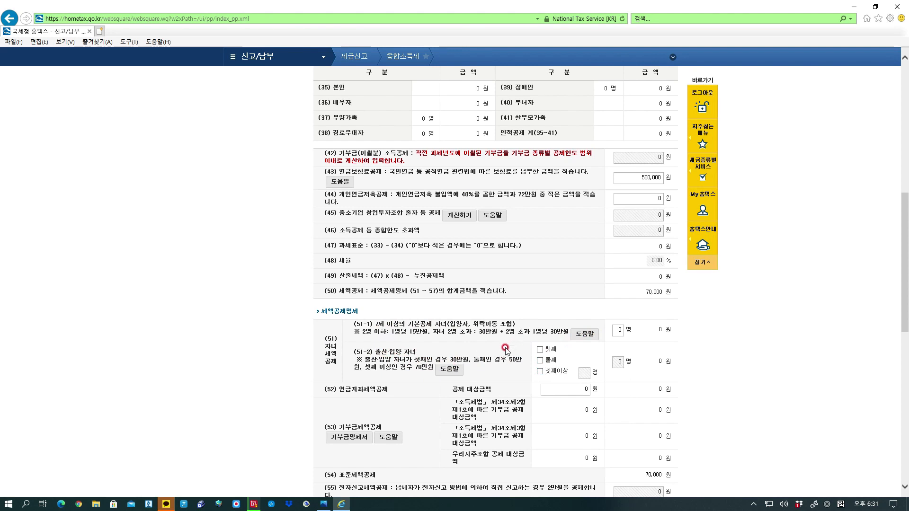
{"action": "scroll", "coordinate": [419, 391], "scroll_direction": "down", "scroll_amount": 1}
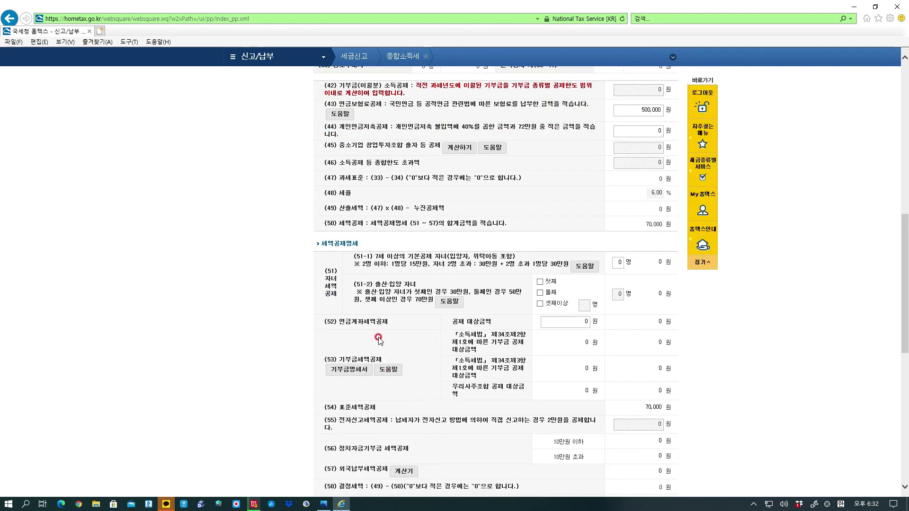
{"action": "scroll", "coordinate": [414, 322], "scroll_direction": "down", "scroll_amount": 1}
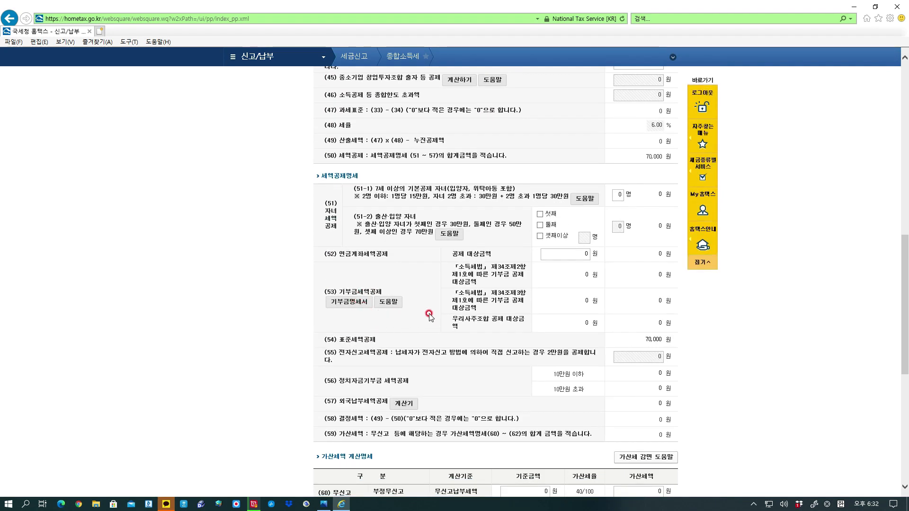
{"action": "scroll", "coordinate": [429, 317], "scroll_direction": "down", "scroll_amount": 2}
{"action": "scroll", "coordinate": [429, 317], "scroll_direction": "up", "scroll_amount": 4}
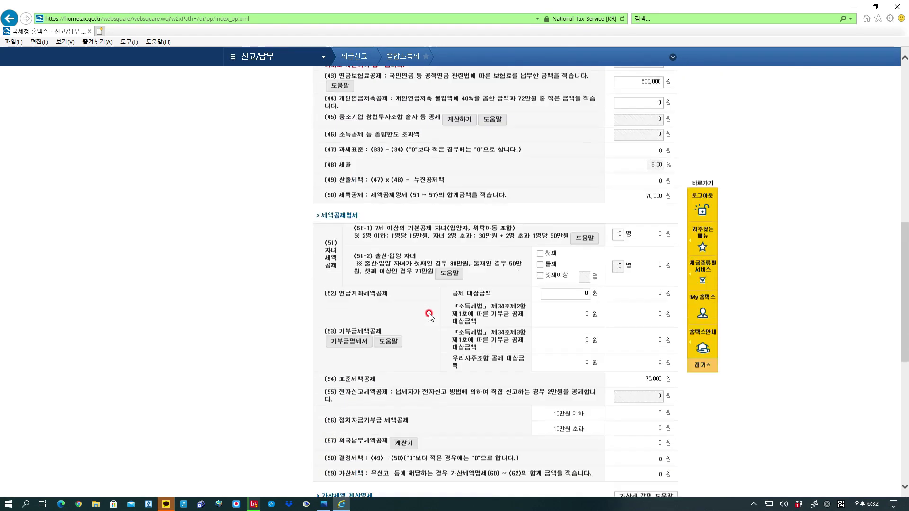
{"action": "scroll", "coordinate": [459, 298], "scroll_direction": "up", "scroll_amount": 6}
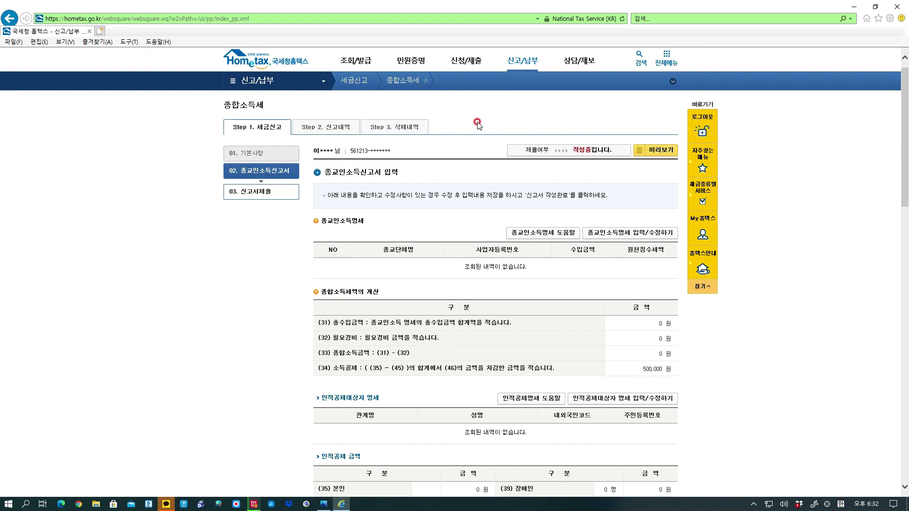
Return to the Hometax home page and open 연금건강고용산재보험료조회 from the 조회/발급 menu.
{"action": "left_click", "coordinate": [266, 61]}
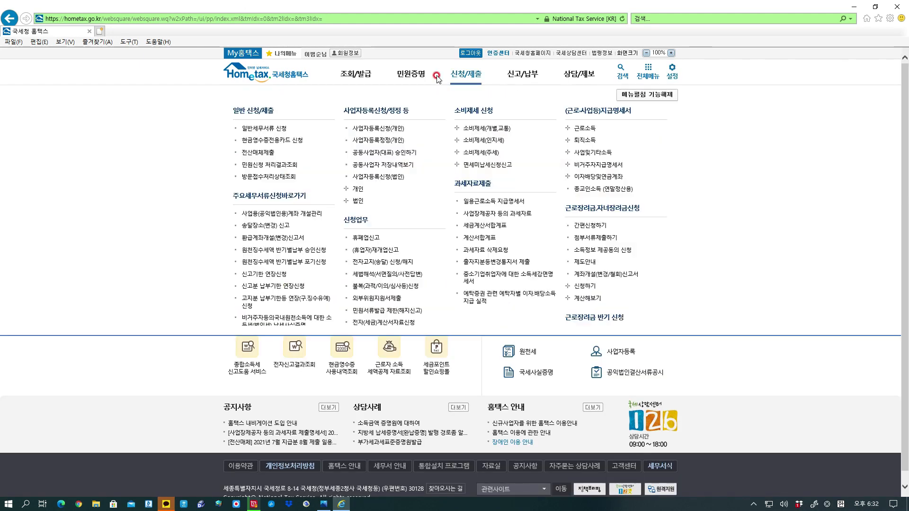
{"action": "mouse_move", "coordinate": [355, 77]}
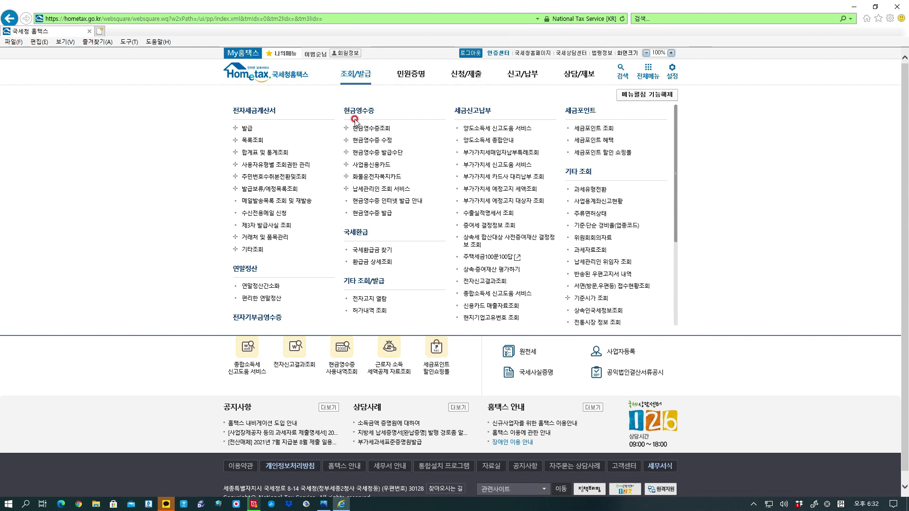
{"action": "scroll", "coordinate": [525, 222], "scroll_direction": "down", "scroll_amount": 3}
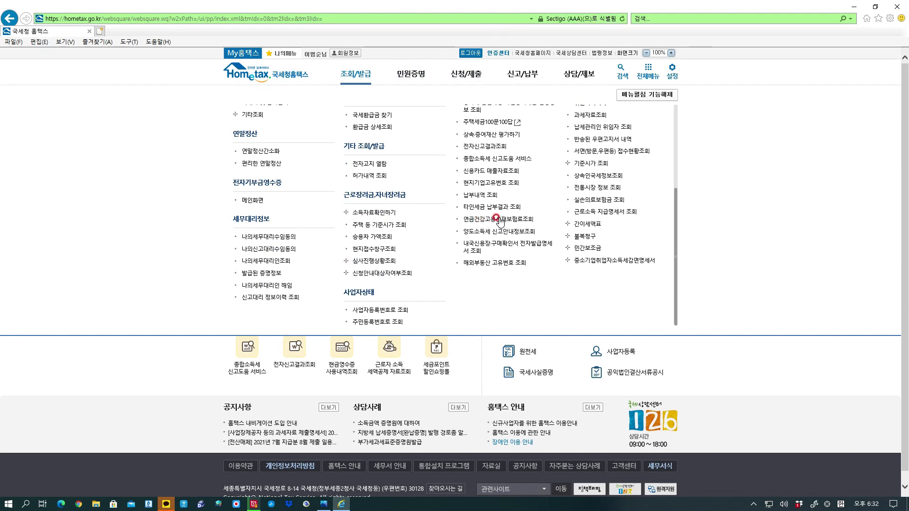
{"action": "scroll", "coordinate": [502, 220], "scroll_direction": "up", "scroll_amount": 3}
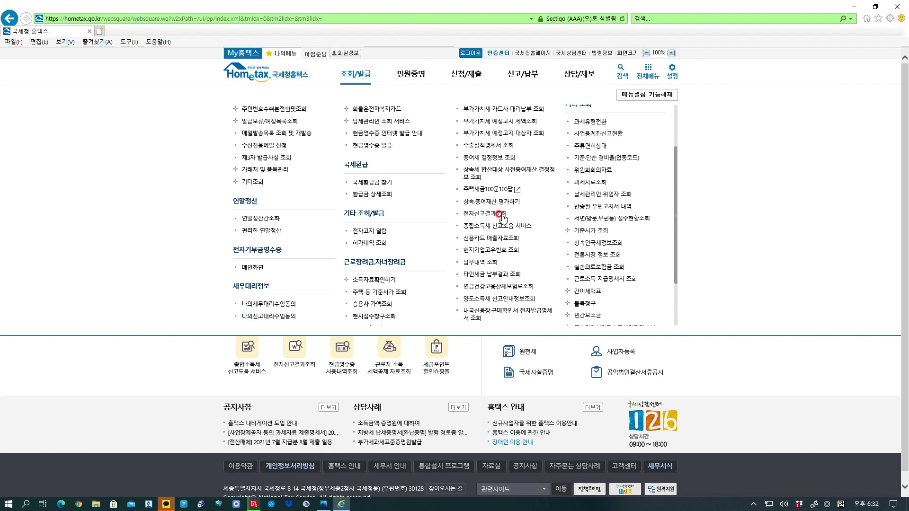
{"action": "scroll", "coordinate": [501, 219], "scroll_direction": "down", "scroll_amount": 3}
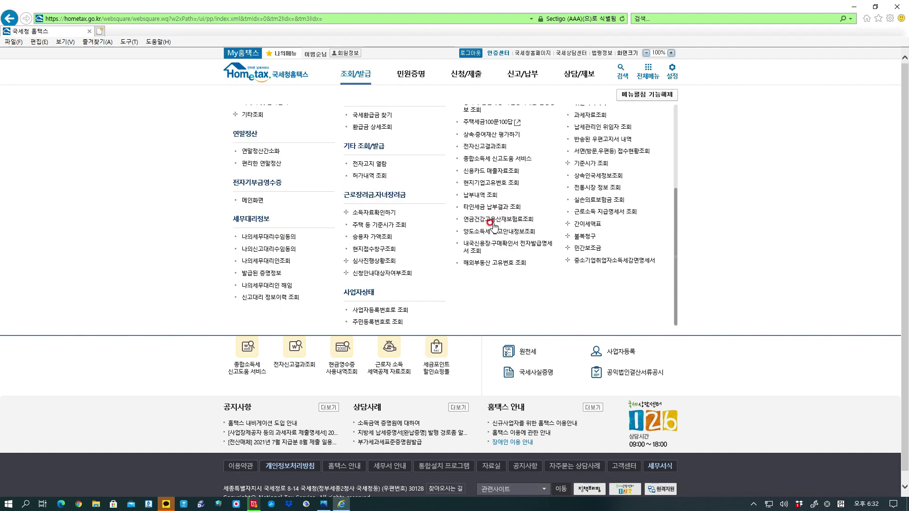
{"action": "left_click", "coordinate": [495, 220]}
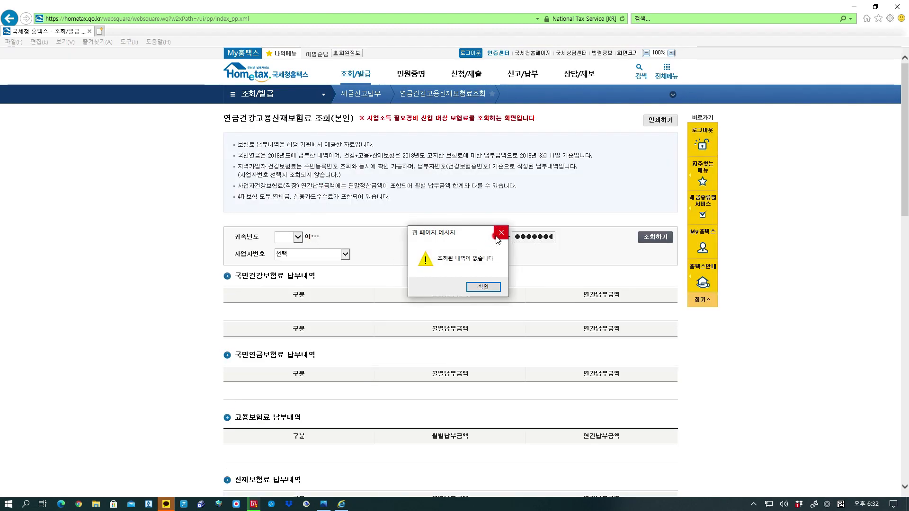
Run the 2020 premium lookup, dismiss the no-records messages, and review the empty payment tables.
{"action": "left_click", "coordinate": [500, 234]}
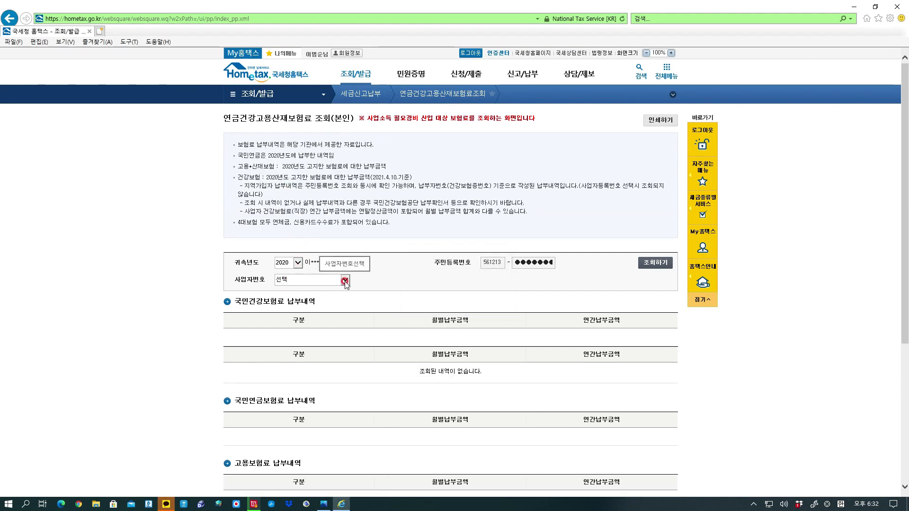
{"action": "left_click", "coordinate": [657, 266]}
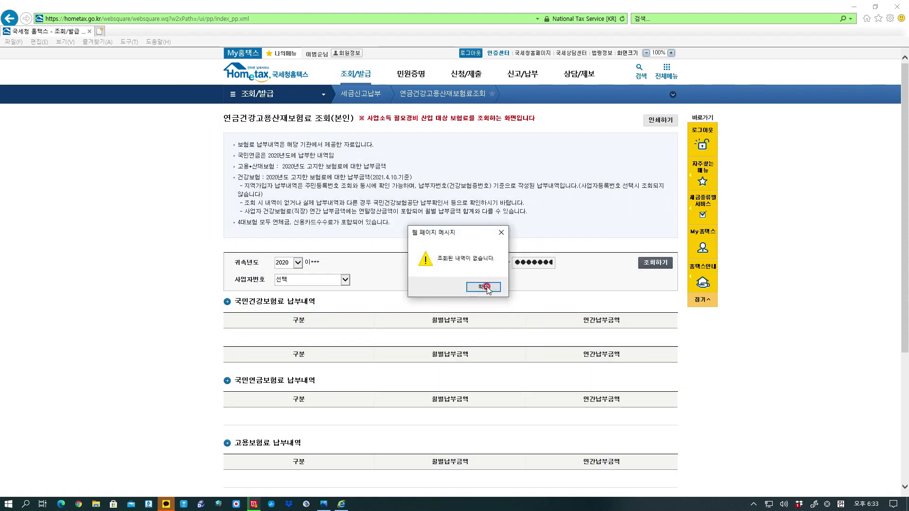
{"action": "left_click", "coordinate": [483, 287]}
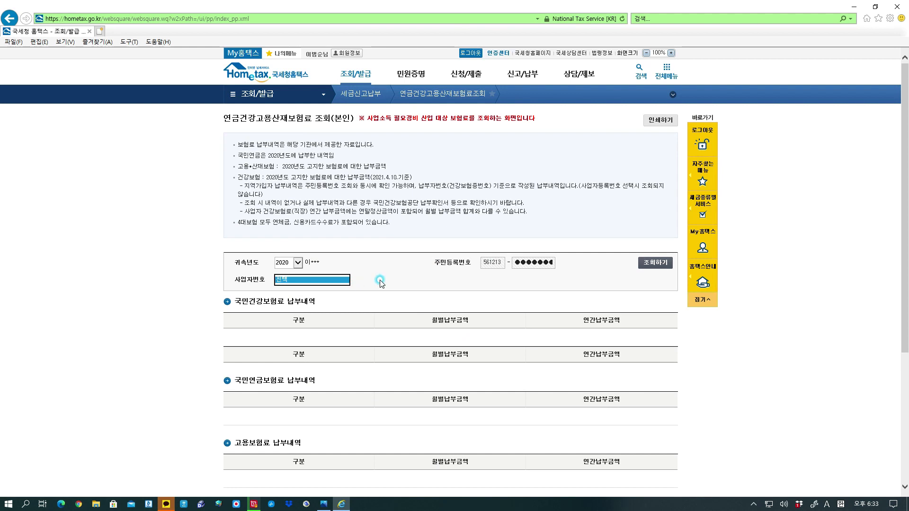
{"action": "left_click", "coordinate": [389, 319]}
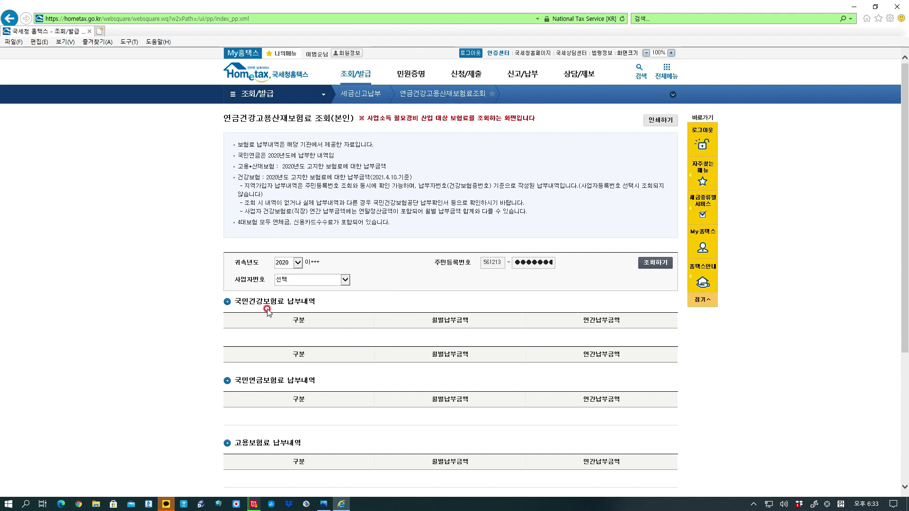
{"action": "scroll", "coordinate": [385, 341], "scroll_direction": "down", "scroll_amount": 3}
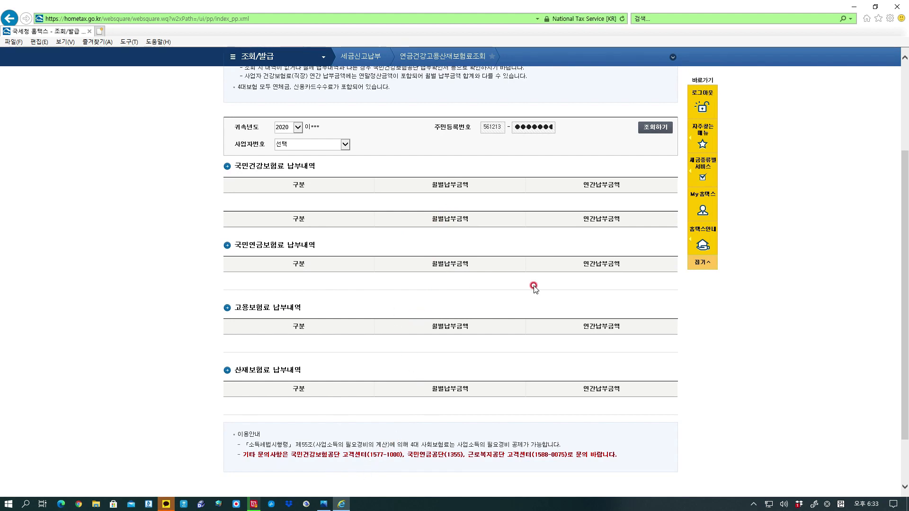
{"action": "scroll", "coordinate": [533, 286], "scroll_direction": "up", "scroll_amount": 5}
{"action": "scroll", "coordinate": [523, 211], "scroll_direction": "down", "scroll_amount": 2}
{"action": "scroll", "coordinate": [523, 211], "scroll_direction": "up", "scroll_amount": 2}
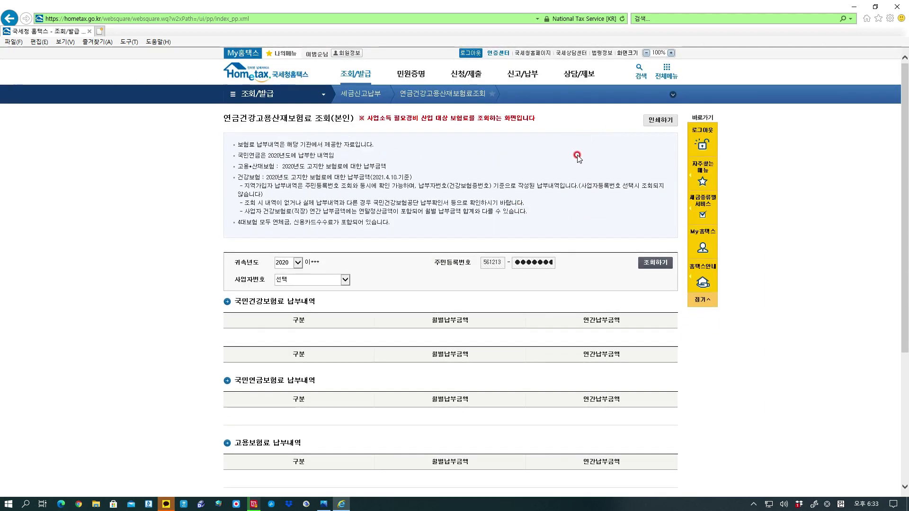
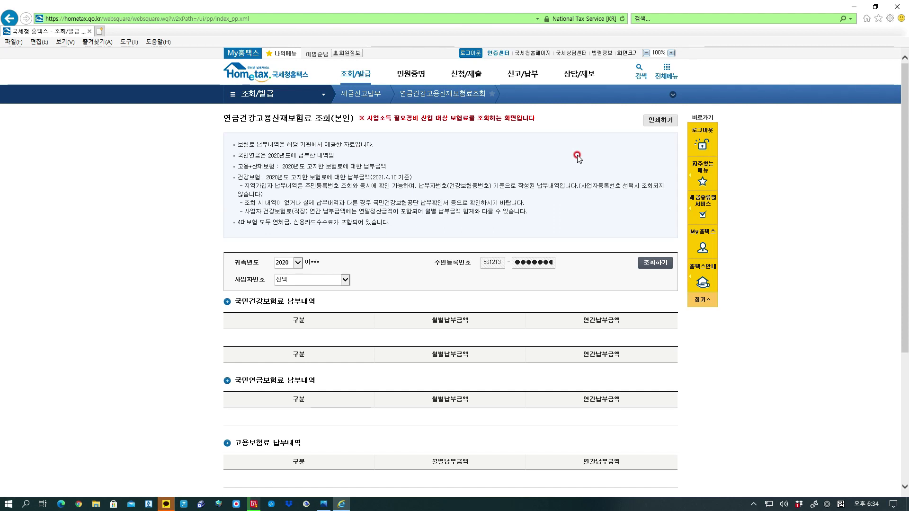
Return from the premium lookup to the 종합소득세 return's 세액공제명세 section.
{"action": "mouse_move", "coordinate": [604, 4]}
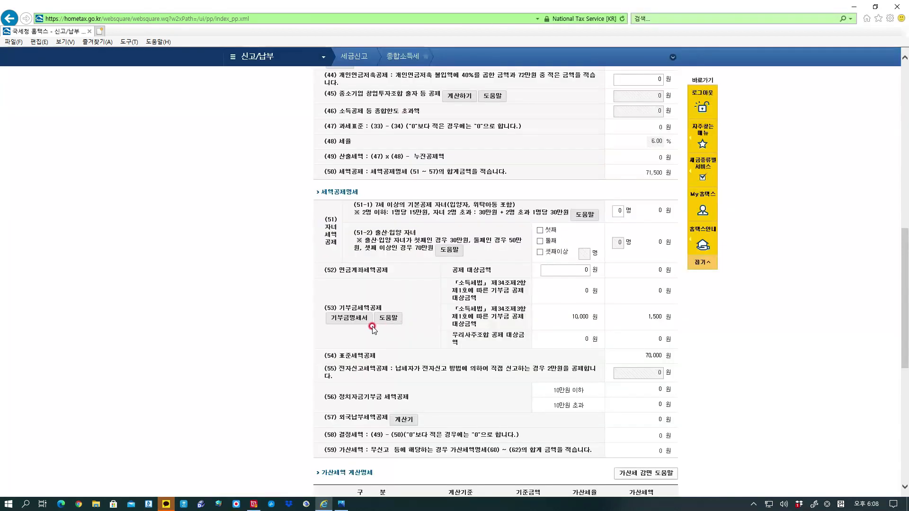
Open the 기부금명세서 and delete the existing donation row.
{"action": "left_click", "coordinate": [359, 317]}
{"action": "left_click", "coordinate": [353, 317]}
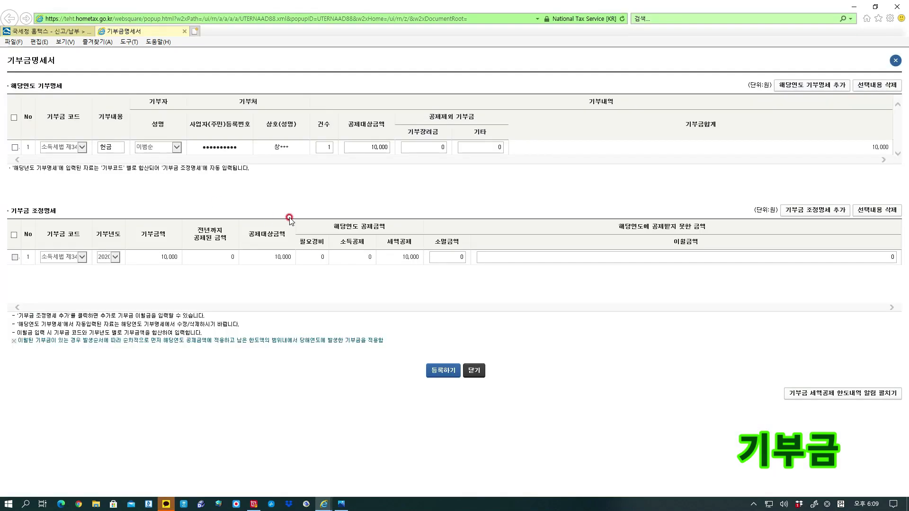
{"action": "left_click", "coordinate": [15, 147]}
{"action": "left_click", "coordinate": [876, 85]}
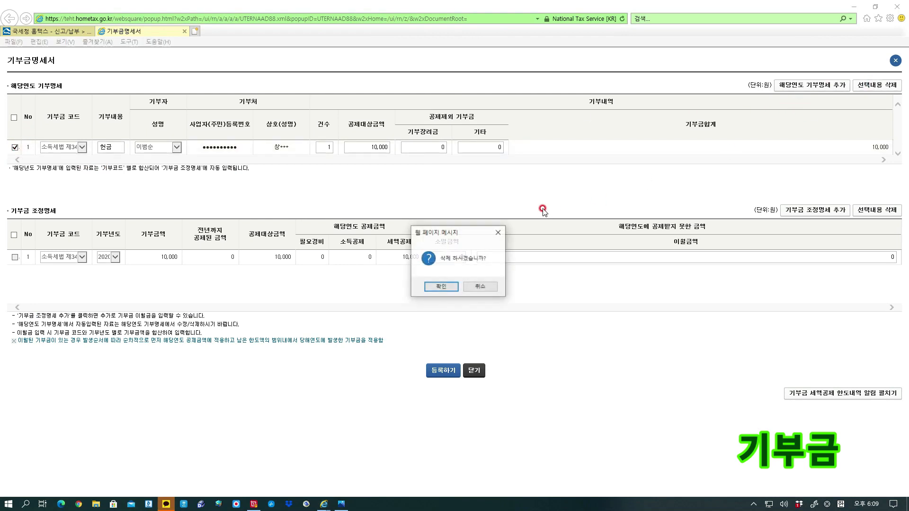
{"action": "left_click", "coordinate": [441, 286]}
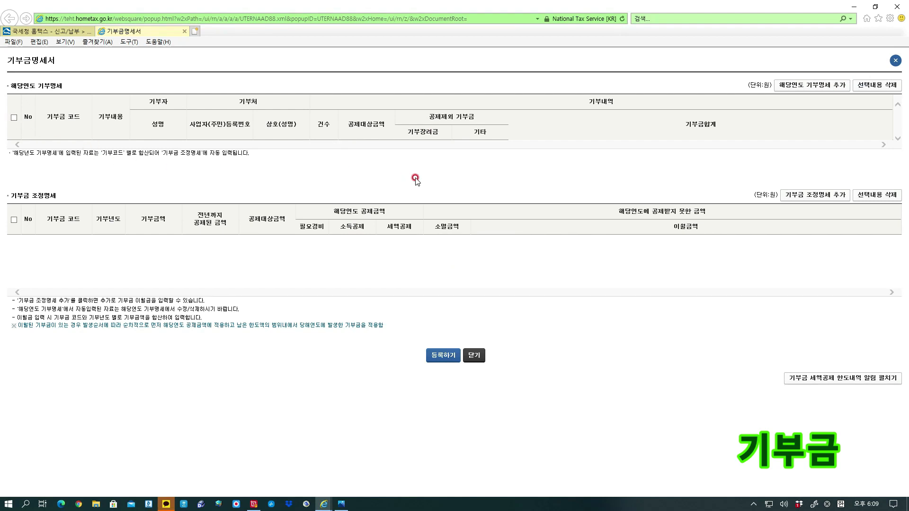
Add a new current-year donation row with its donation code and content 헌금.
{"action": "left_click", "coordinate": [835, 90]}
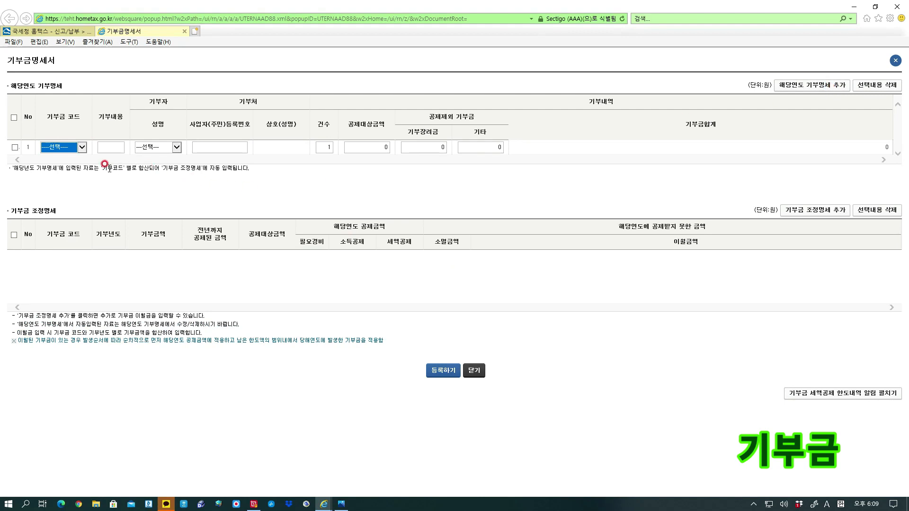
{"action": "left_click", "coordinate": [81, 149]}
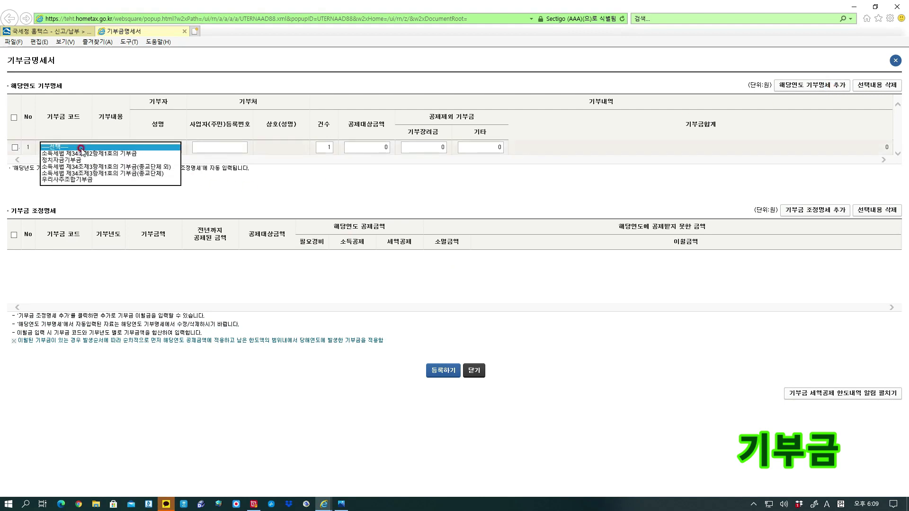
{"action": "left_click", "coordinate": [99, 174]}
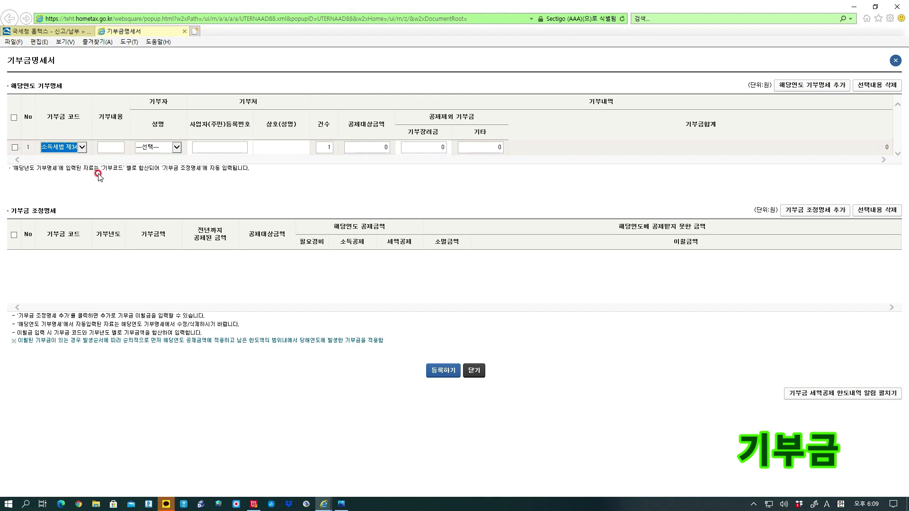
{"action": "left_click", "coordinate": [106, 151]}
{"action": "type", "text": "9ismas"}
{"action": "key", "text": "Hangul"}
{"action": "key", "text": "BackSpace"}
{"action": "key", "text": "BackSpace"}
{"action": "key", "text": "BackSpace"}
{"action": "key", "text": "BackSpace"}
{"action": "key", "text": "BackSpace"}
{"action": "key", "text": "BackSpace"}
{"action": "type", "text": "ㅎ"}
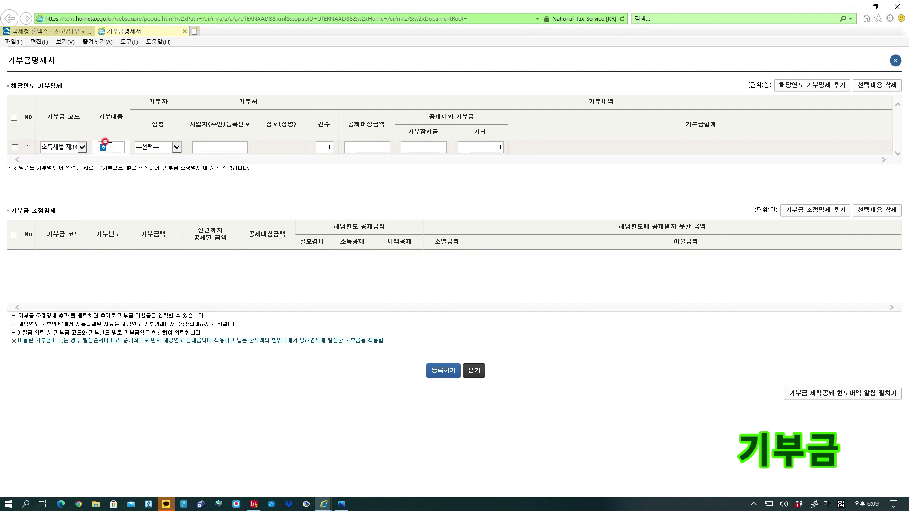
{"action": "type", "text": "ㄴ금"}
Choose the donor and enter the recipient's registration number, 12 donations and 5,000,000 won deductible.
{"action": "left_click", "coordinate": [176, 148]}
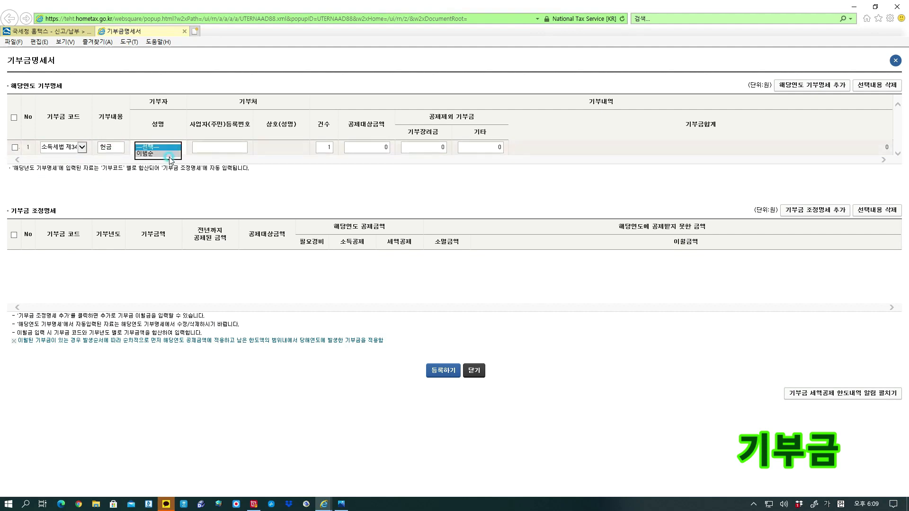
{"action": "left_click", "coordinate": [169, 158]}
{"action": "left_click", "coordinate": [208, 146]}
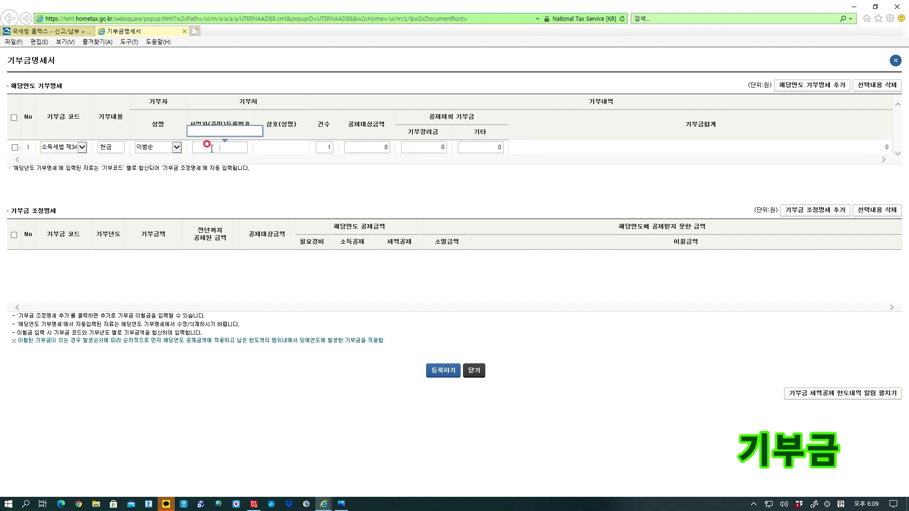
{"action": "type", "text": "502"}
{"action": "type", "text": "82"}
{"action": "type", "text": "61***"}
{"action": "key", "text": "Tab"}
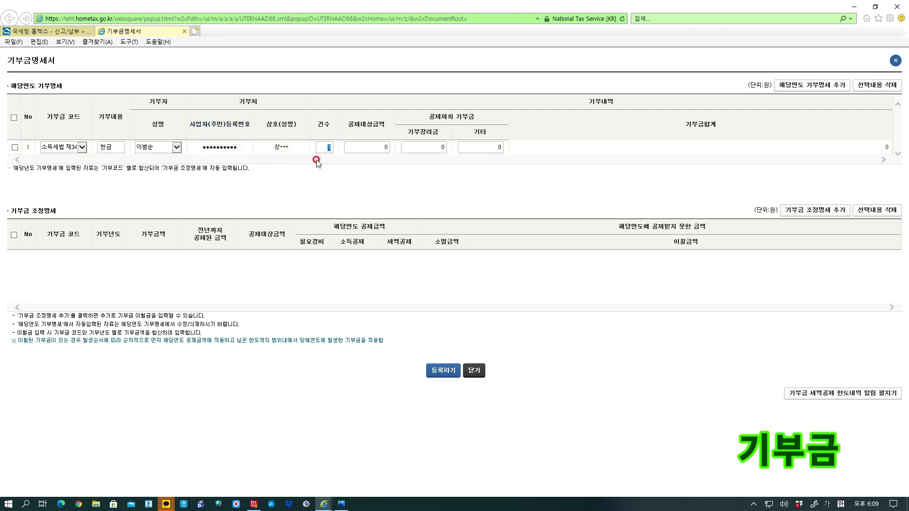
{"action": "type", "text": "12"}
{"action": "left_click", "coordinate": [369, 149]}
{"action": "left_click", "coordinate": [367, 149]}
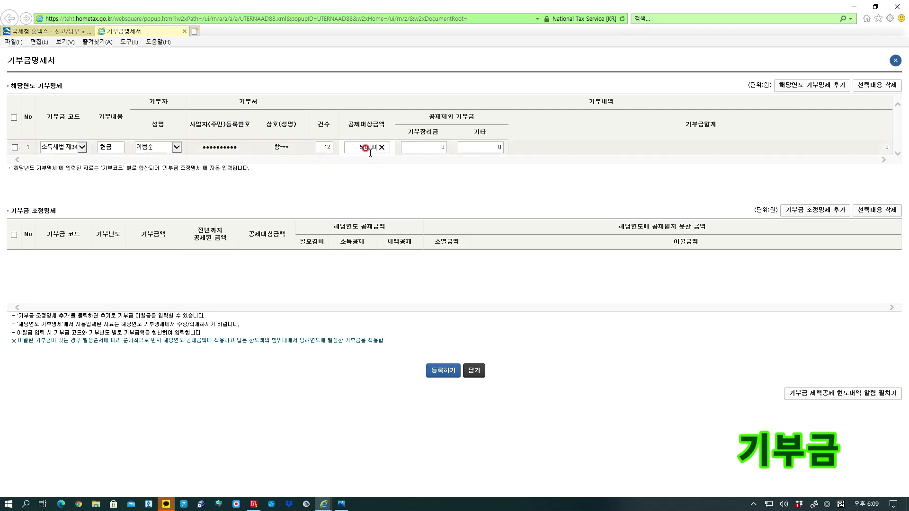
{"action": "type", "text": "5,000,000"}
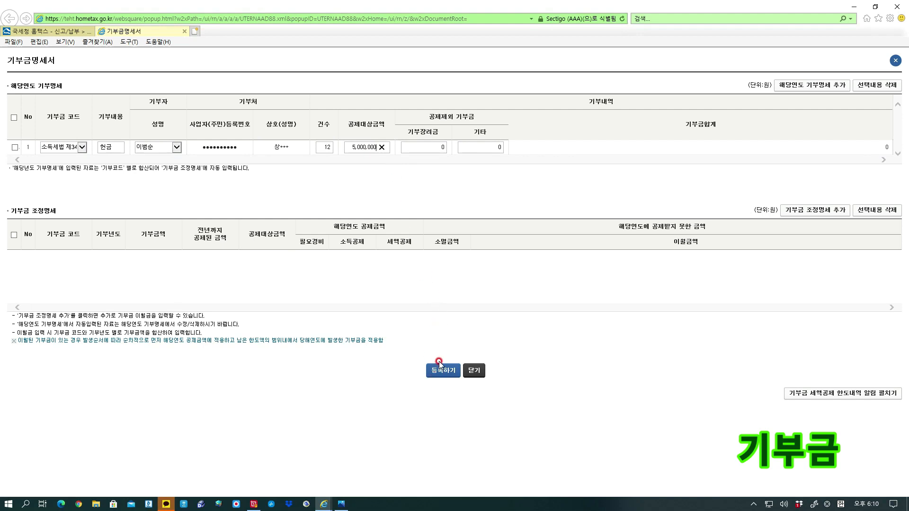
Try registering the 5,000,000 won donation statement and dismiss the deduction limit warning.
{"action": "left_click", "coordinate": [384, 209]}
{"action": "left_click", "coordinate": [15, 117]}
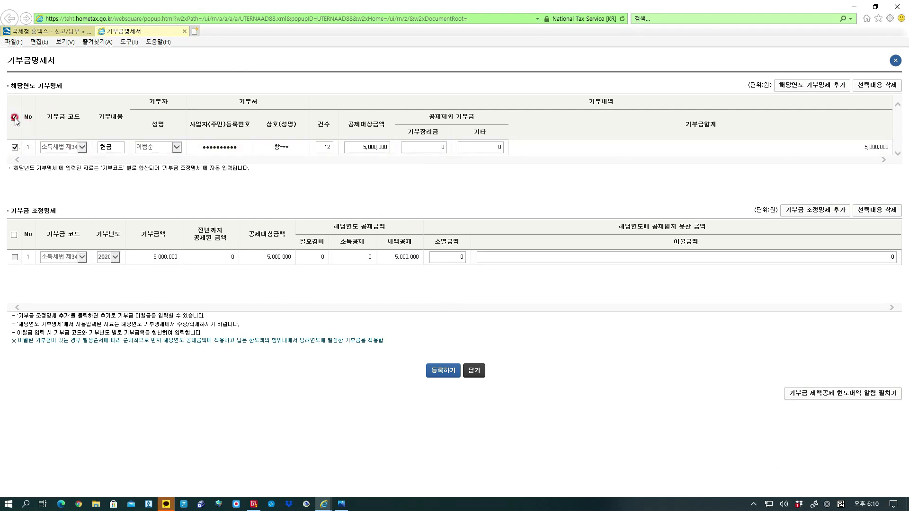
{"action": "left_click", "coordinate": [443, 372]}
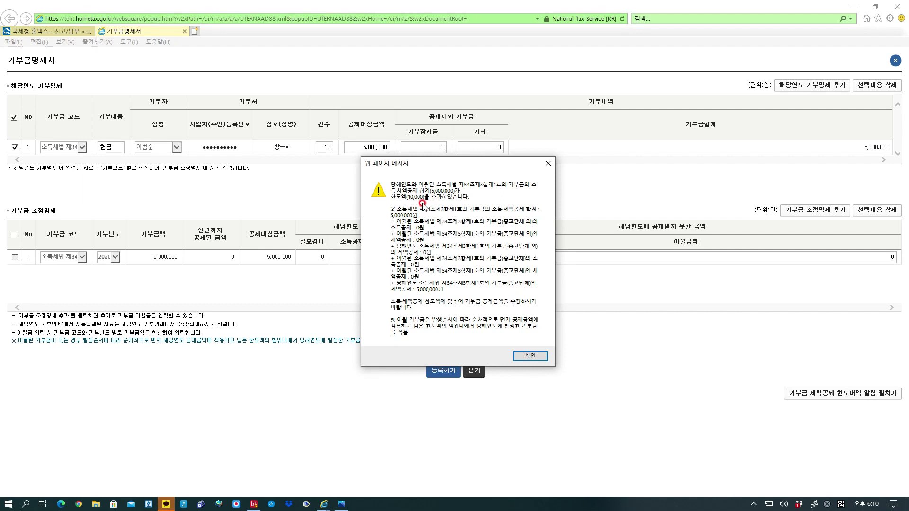
{"action": "left_click", "coordinate": [529, 357]}
Lower the deductible amount to 10,000 won and register the donation statement again.
{"action": "left_click", "coordinate": [361, 150]}
{"action": "left_click", "coordinate": [362, 151]}
{"action": "type", "text": "1"}
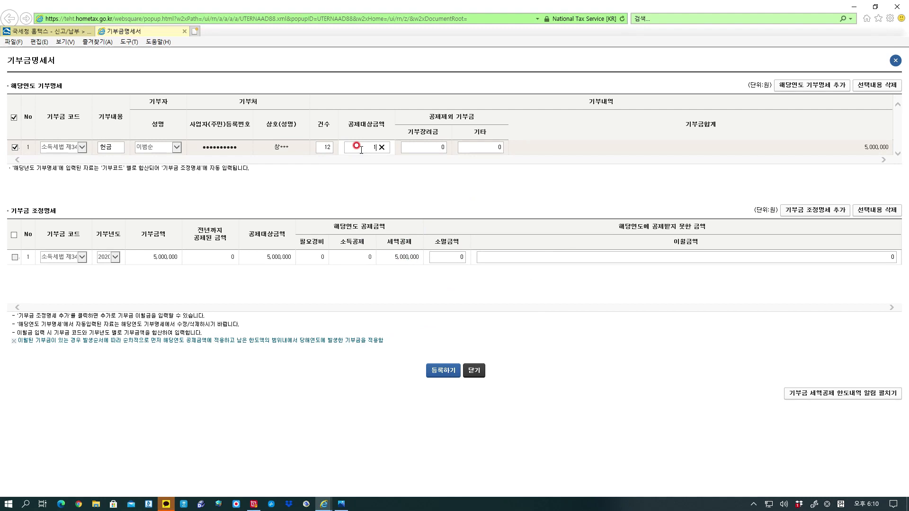
{"action": "left_click", "coordinate": [372, 166]}
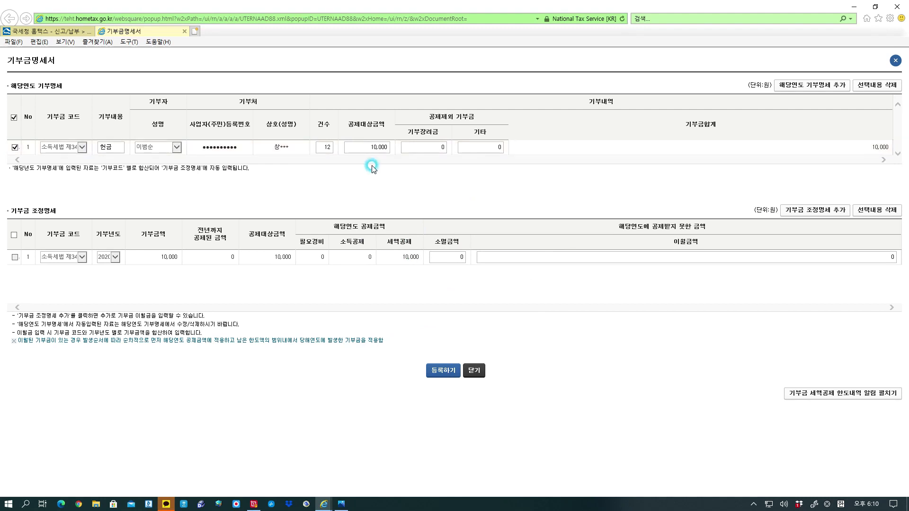
{"action": "left_click", "coordinate": [441, 376]}
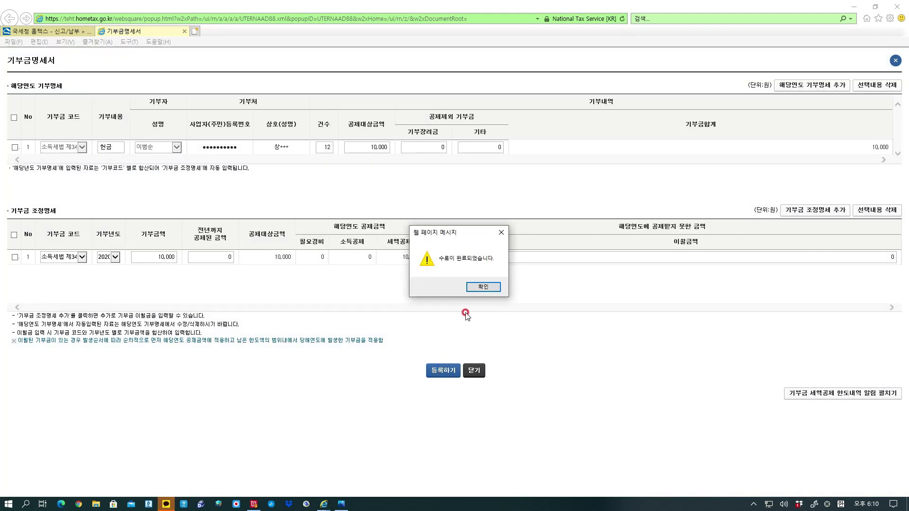
{"action": "left_click", "coordinate": [481, 288]}
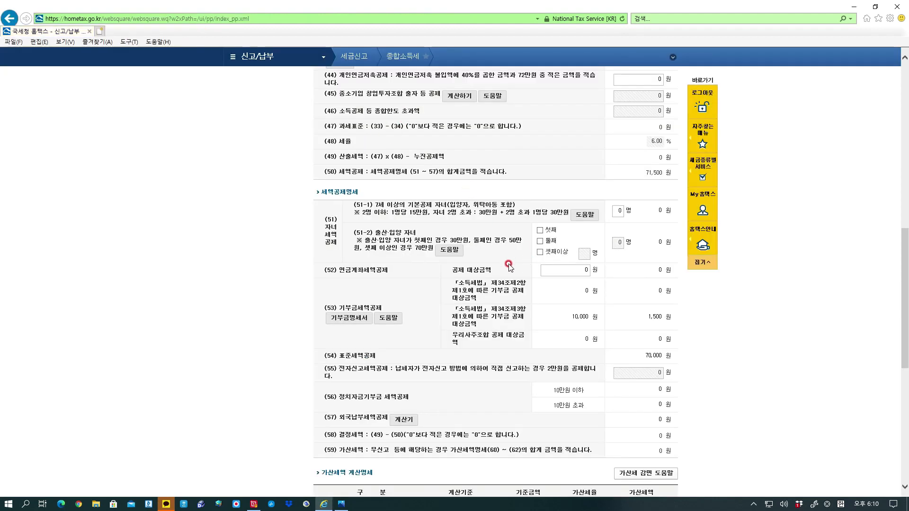
Tick 이에 동의하며 신고서를 제출합니다, complete the return with 신고서 작성완료, and confirm saving.
{"action": "scroll", "coordinate": [579, 339], "scroll_direction": "down", "scroll_amount": 2}
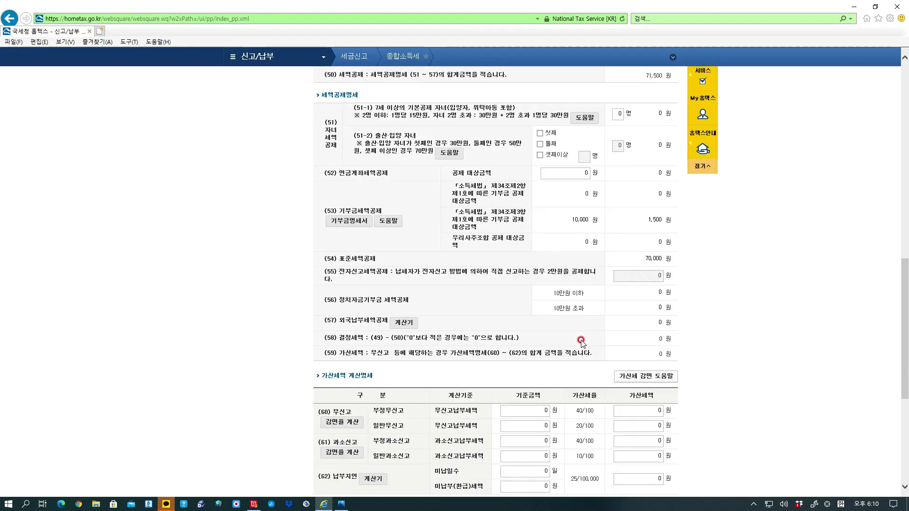
{"action": "scroll", "coordinate": [582, 341], "scroll_direction": "down", "scroll_amount": 4}
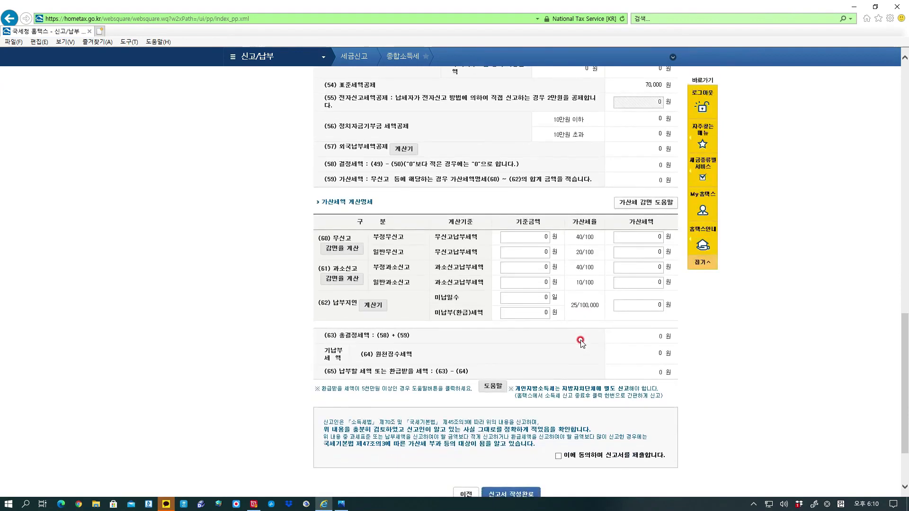
{"action": "scroll", "coordinate": [581, 342], "scroll_direction": "down", "scroll_amount": 2}
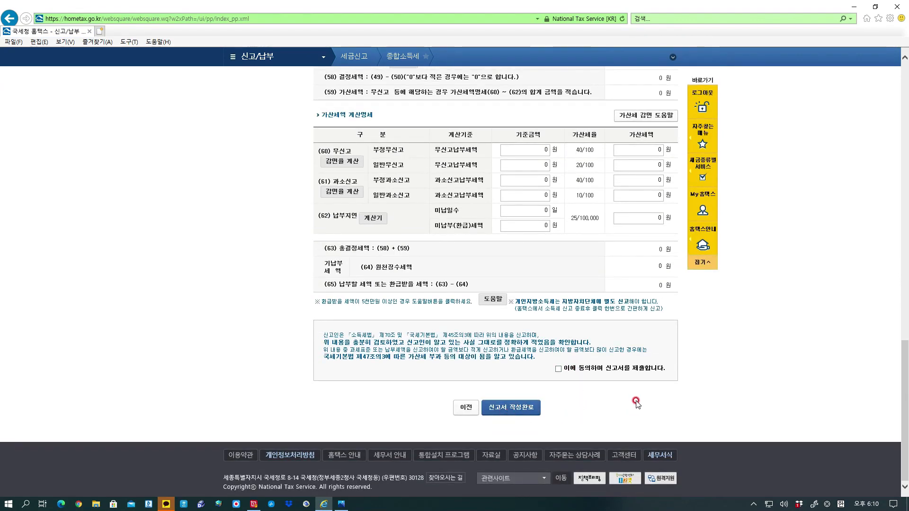
{"action": "left_click", "coordinate": [559, 369]}
{"action": "scroll", "coordinate": [647, 388], "scroll_direction": "up", "scroll_amount": 2}
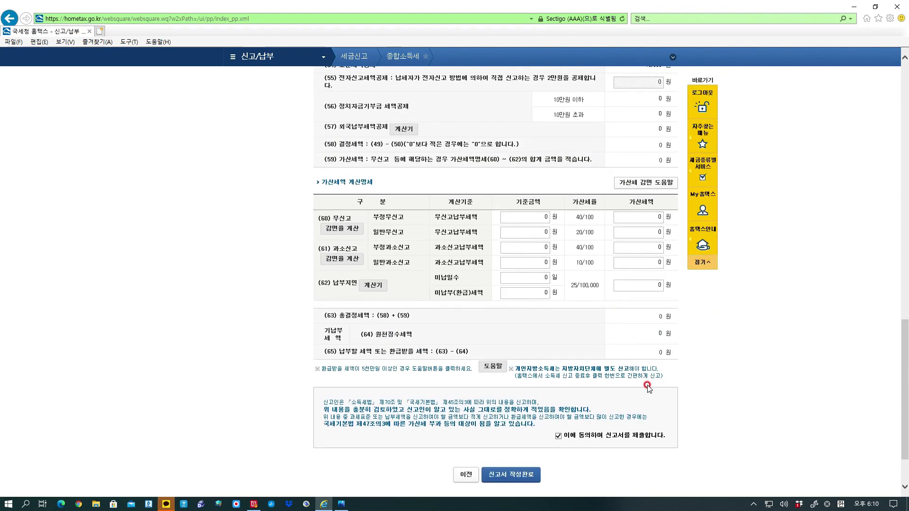
{"action": "scroll", "coordinate": [647, 387], "scroll_direction": "down", "scroll_amount": 2}
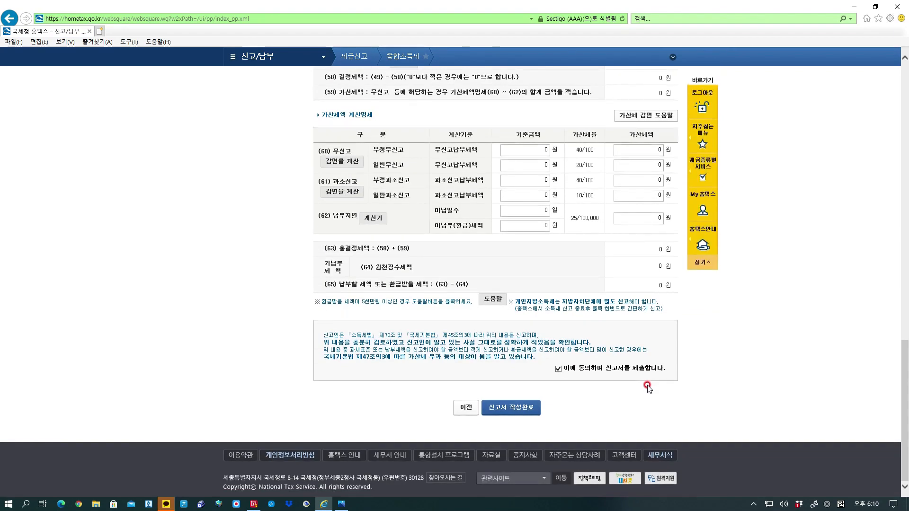
{"action": "left_click", "coordinate": [522, 412]}
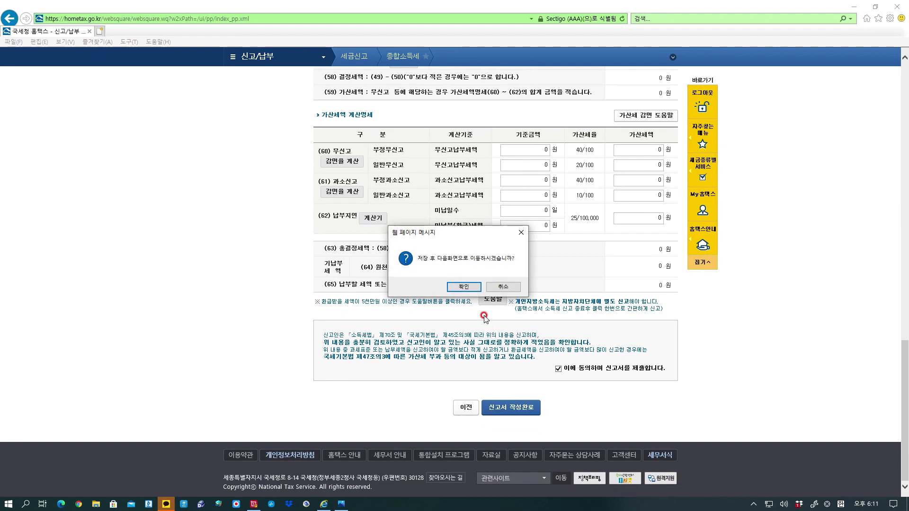
{"action": "left_click", "coordinate": [464, 287]}
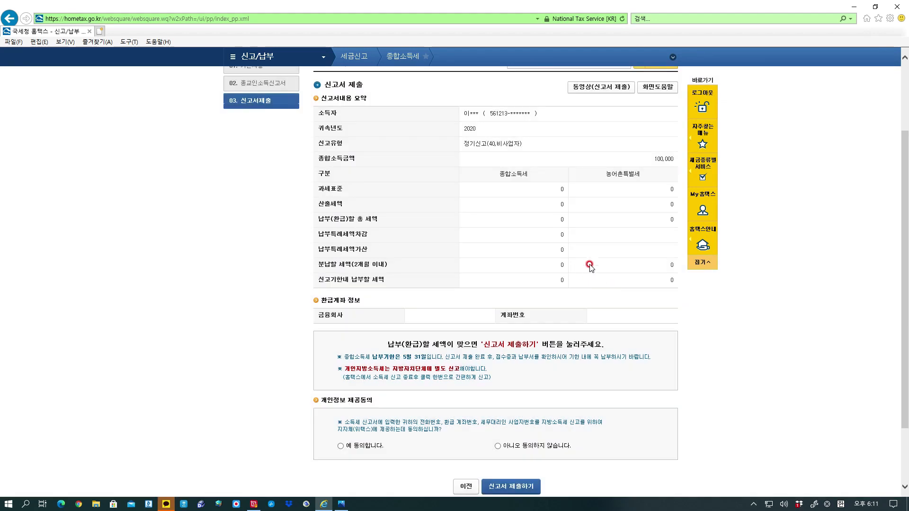
Select 예 동의합니다 under 개인정보 제공동의 on the submission summary.
{"action": "scroll", "coordinate": [592, 265], "scroll_direction": "down", "scroll_amount": 2}
{"action": "left_click", "coordinate": [341, 378]}
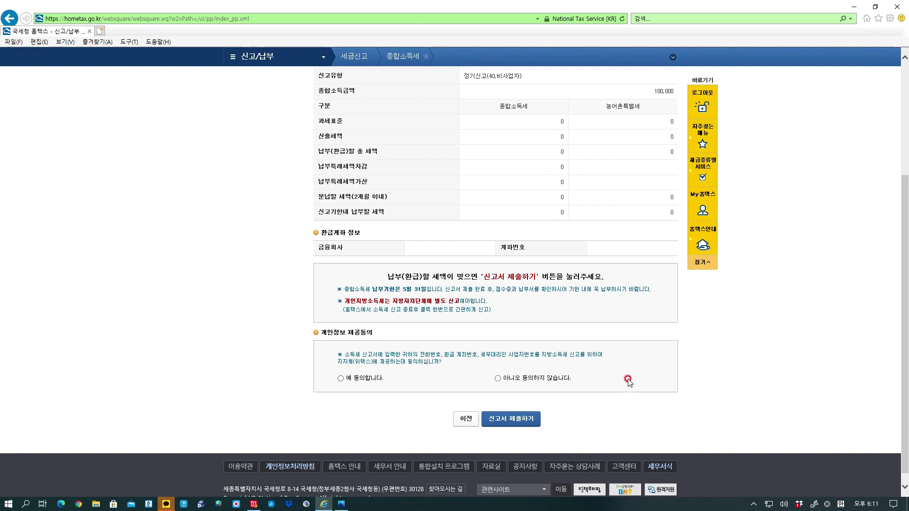
{"action": "scroll", "coordinate": [814, 308], "scroll_direction": "up", "scroll_amount": 4}
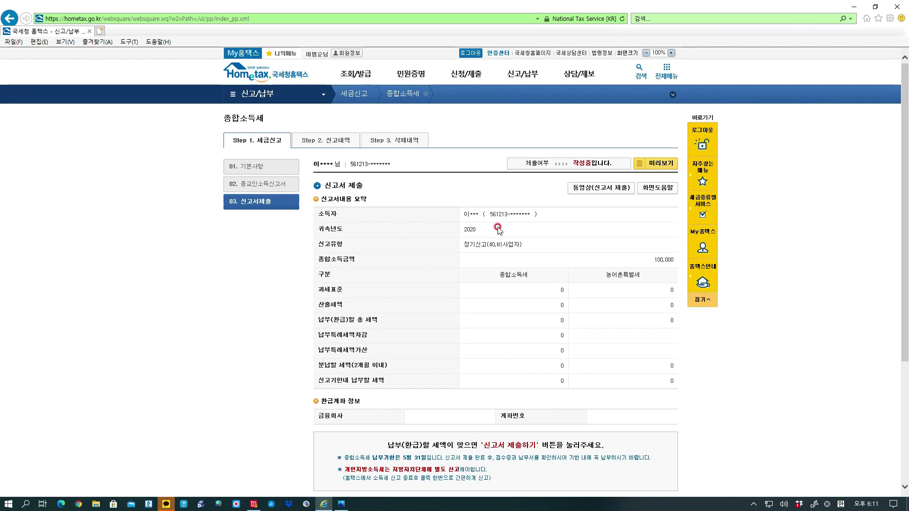
{"action": "left_click", "coordinate": [284, 76]}
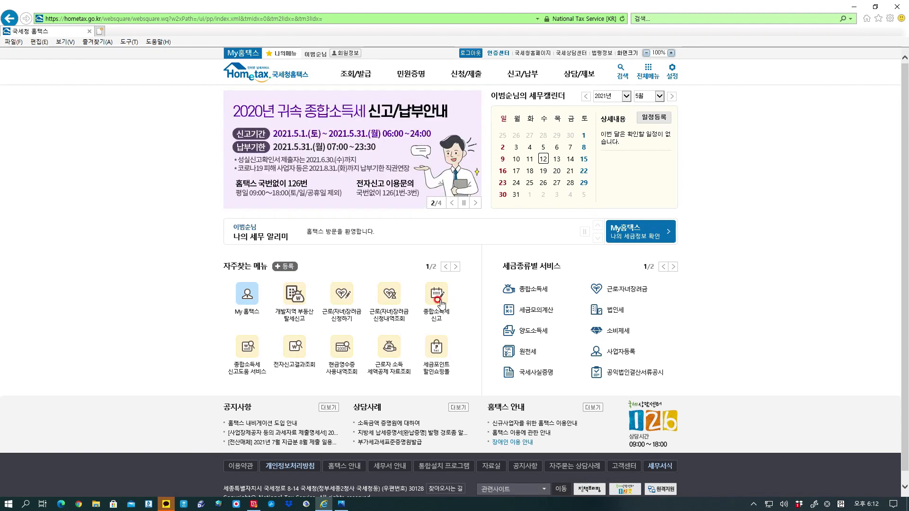
{"action": "left_click", "coordinate": [440, 300]}
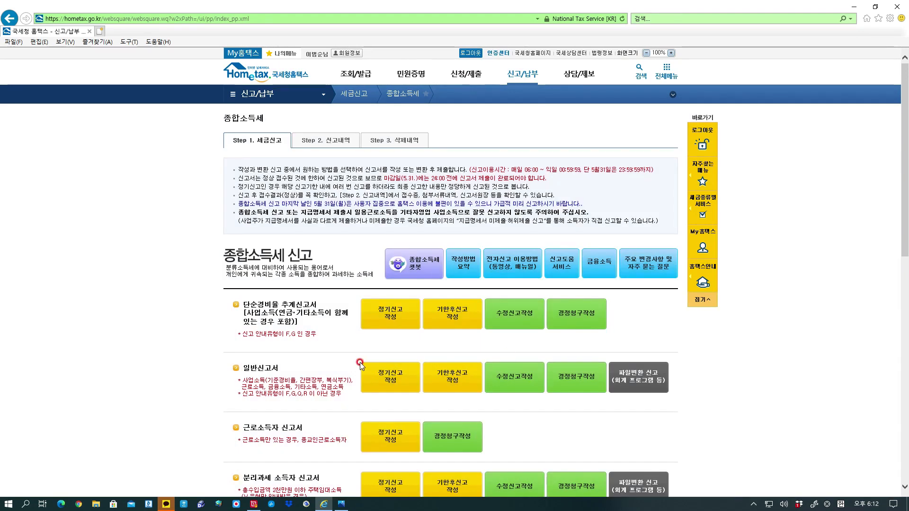
{"action": "scroll", "coordinate": [342, 361], "scroll_direction": "down", "scroll_amount": 3}
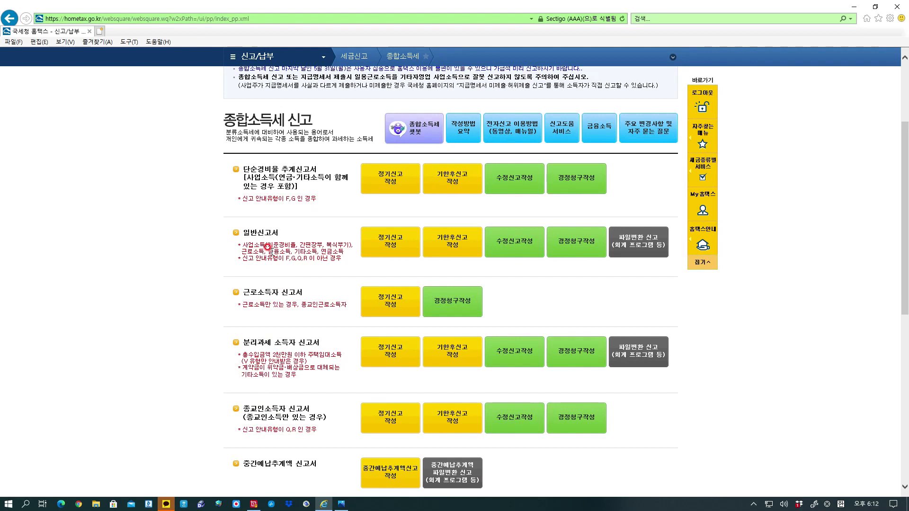
{"action": "left_click", "coordinate": [563, 128]}
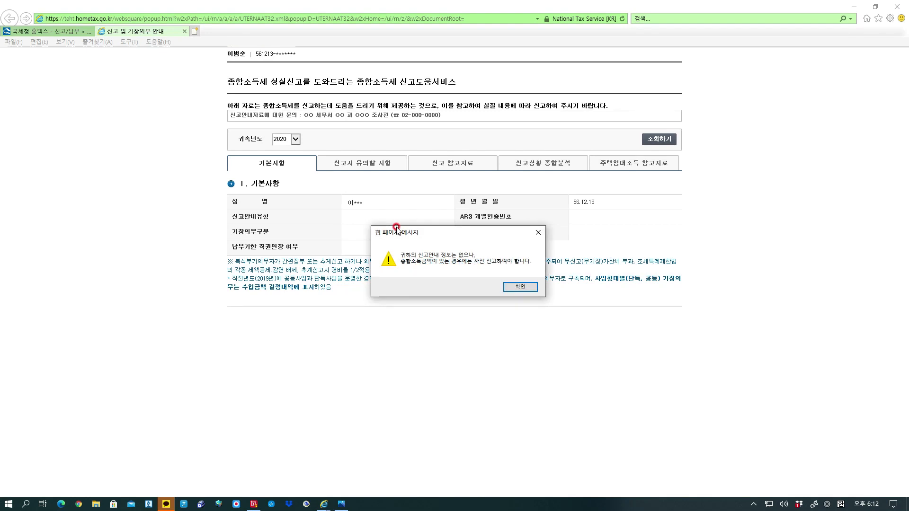
{"action": "left_click", "coordinate": [539, 233]}
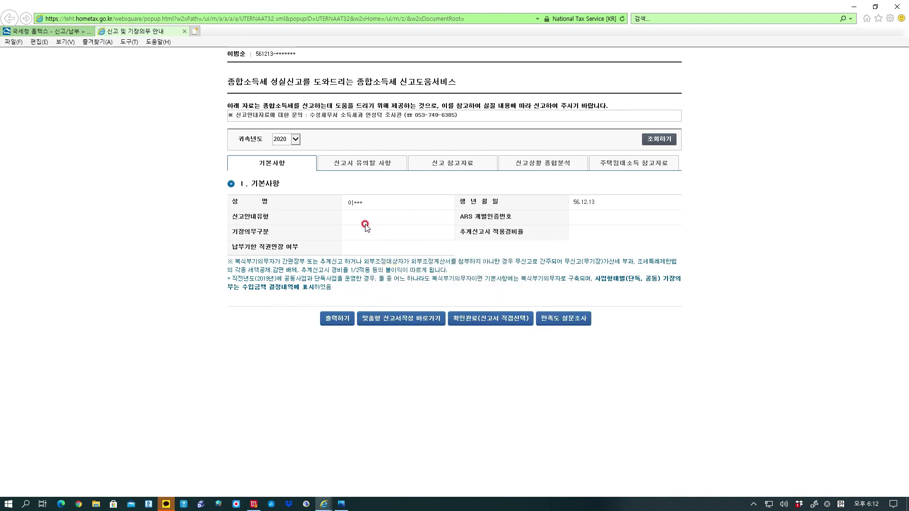
{"action": "left_click", "coordinate": [184, 30]}
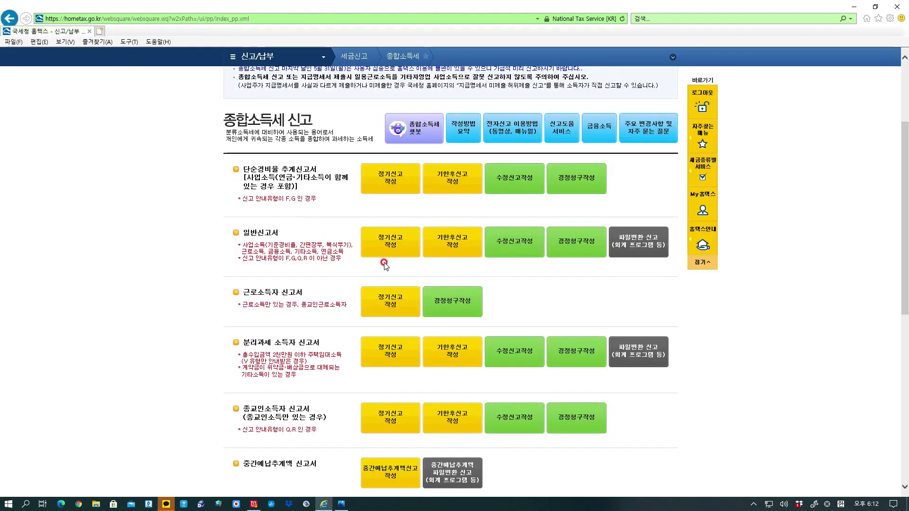
Start a regular 일반신고서 return, delete the in-progress draft, and begin a new entry.
{"action": "left_click", "coordinate": [393, 244]}
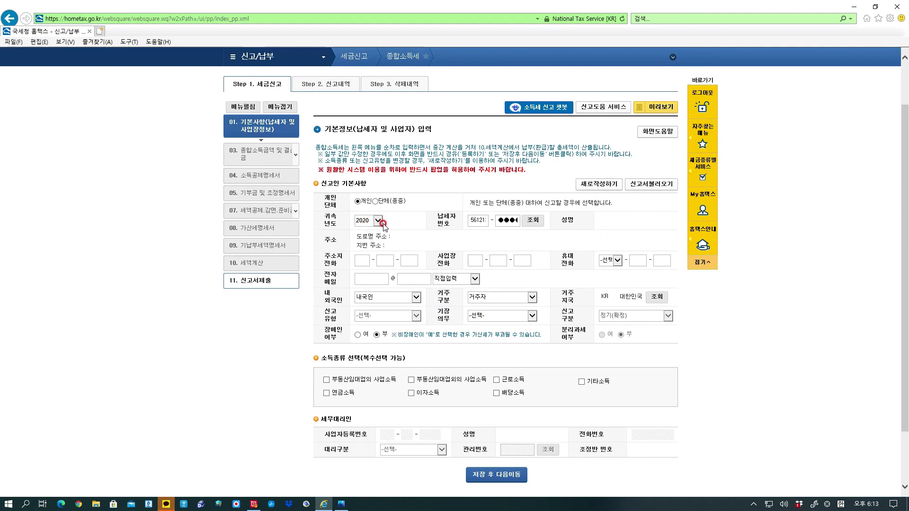
{"action": "left_click", "coordinate": [540, 220]}
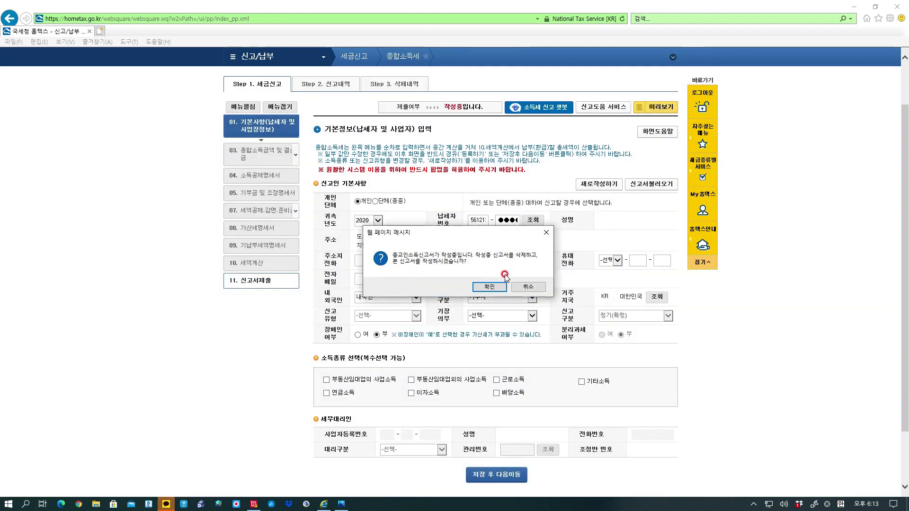
{"action": "left_click", "coordinate": [490, 287]}
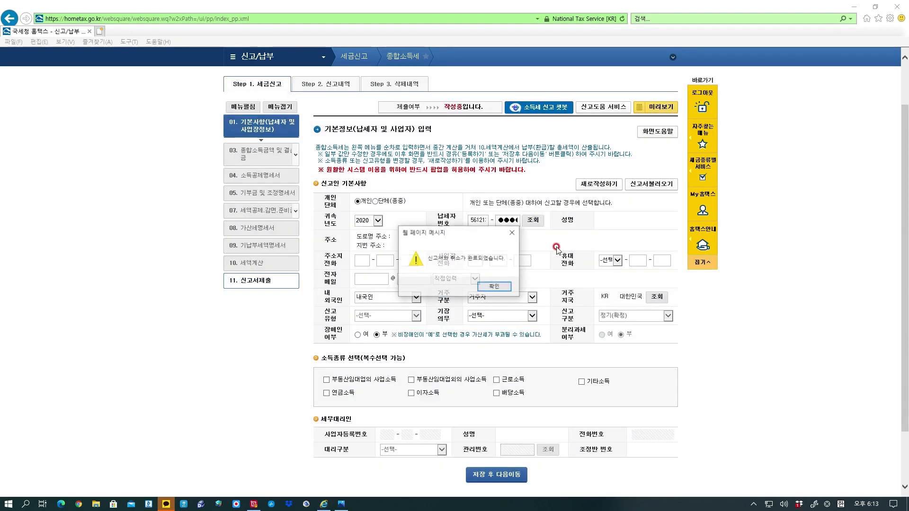
{"action": "left_click", "coordinate": [494, 286]}
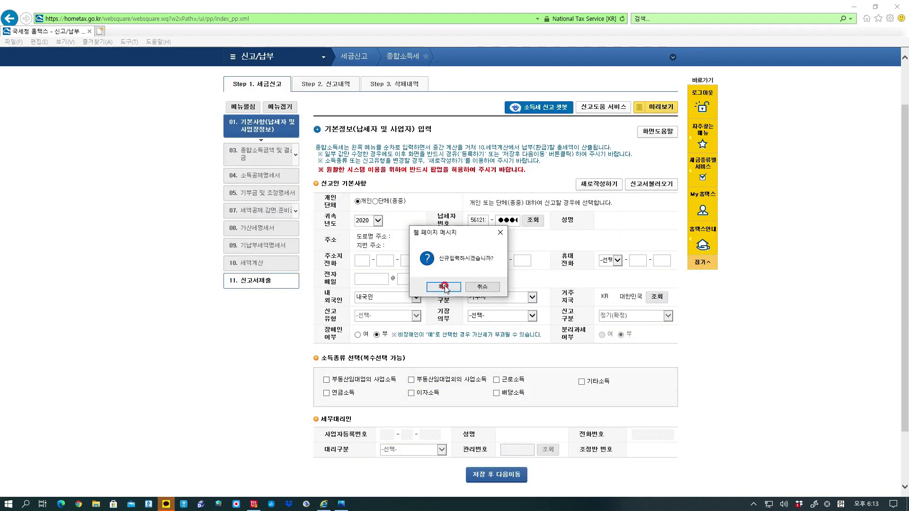
{"action": "left_click", "coordinate": [444, 287]}
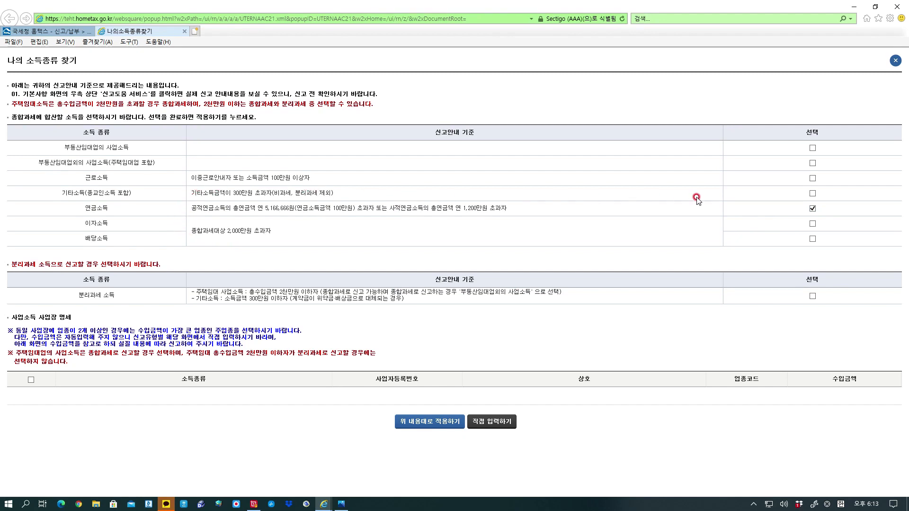
Add 기타소득 alongside 연금소득 and apply these income types to the return.
{"action": "left_click", "coordinate": [814, 193]}
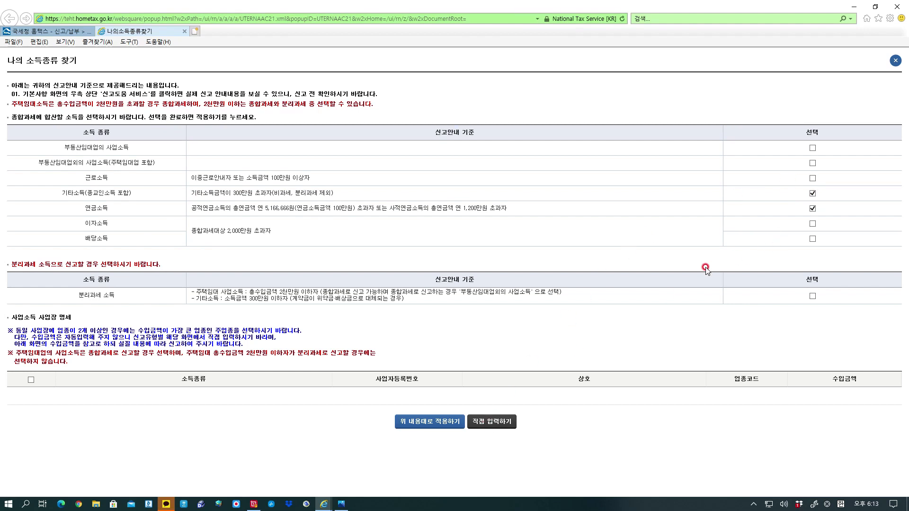
{"action": "left_click", "coordinate": [442, 426]}
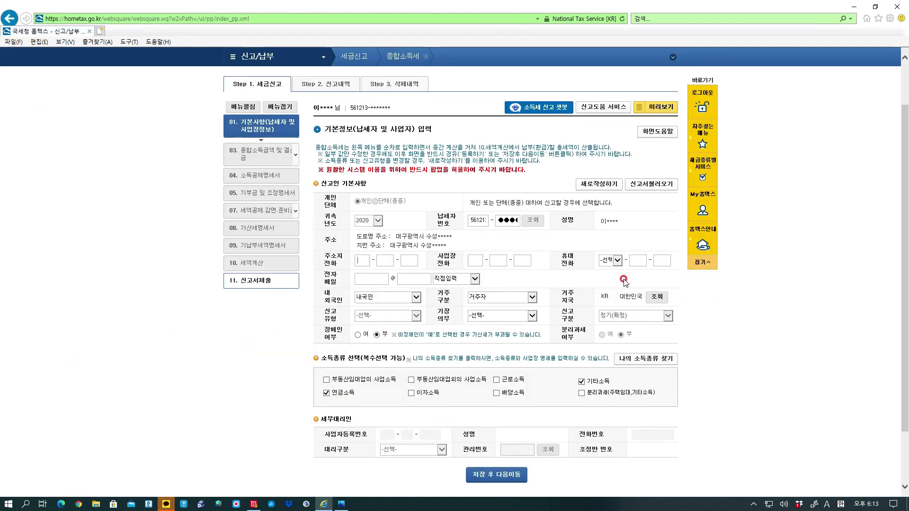
Fill in the home and business phone numbers on the basic information form.
{"action": "left_click", "coordinate": [358, 260]}
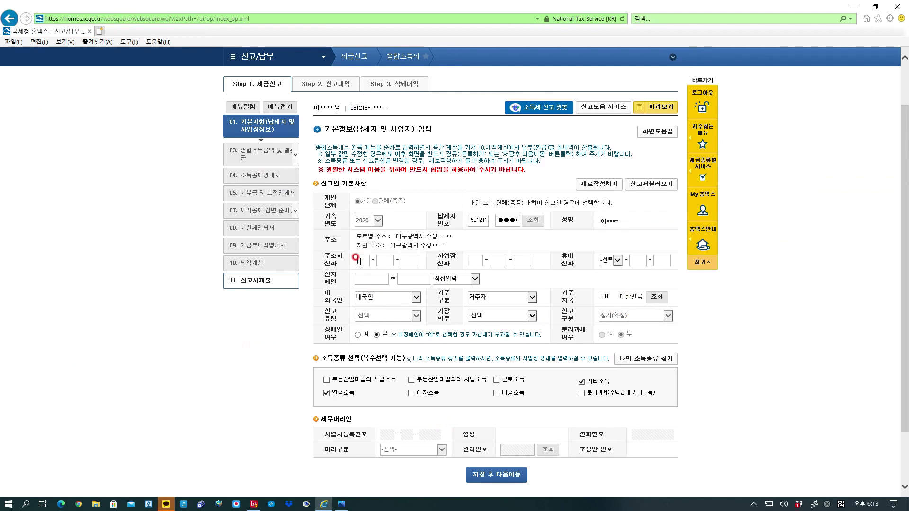
{"action": "left_click", "coordinate": [384, 259]}
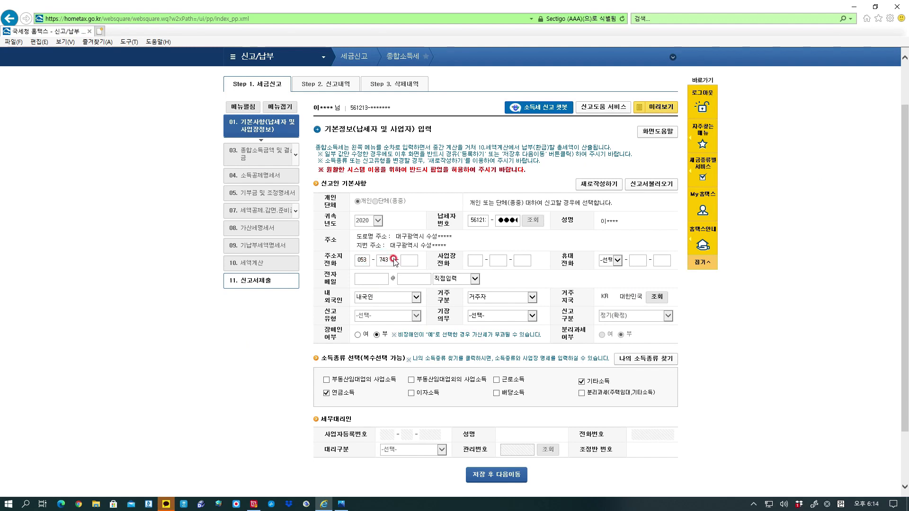
{"action": "left_click", "coordinate": [540, 257]}
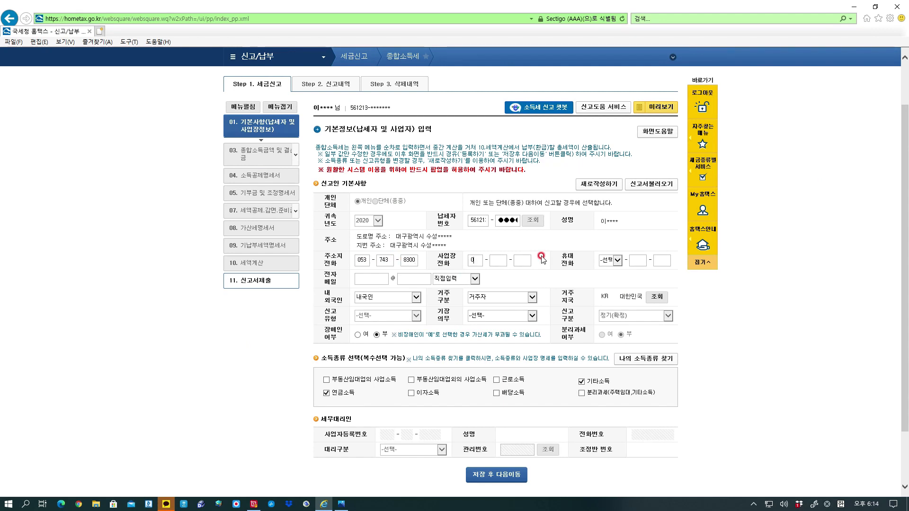
{"action": "left_click", "coordinate": [493, 258]}
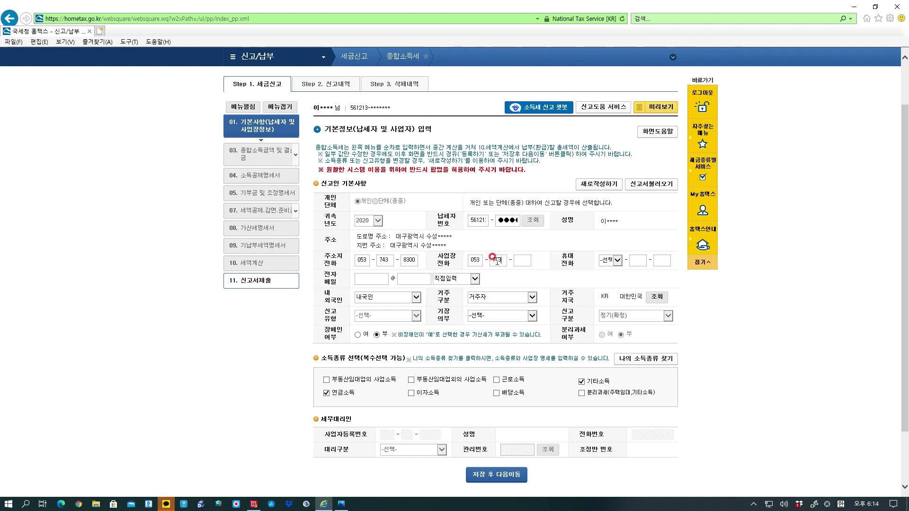
{"action": "left_click", "coordinate": [520, 260]}
{"action": "type", "text": "9176"}
Enter the mobile number with area code 010, then save the basic information and continue.
{"action": "left_click", "coordinate": [636, 277]}
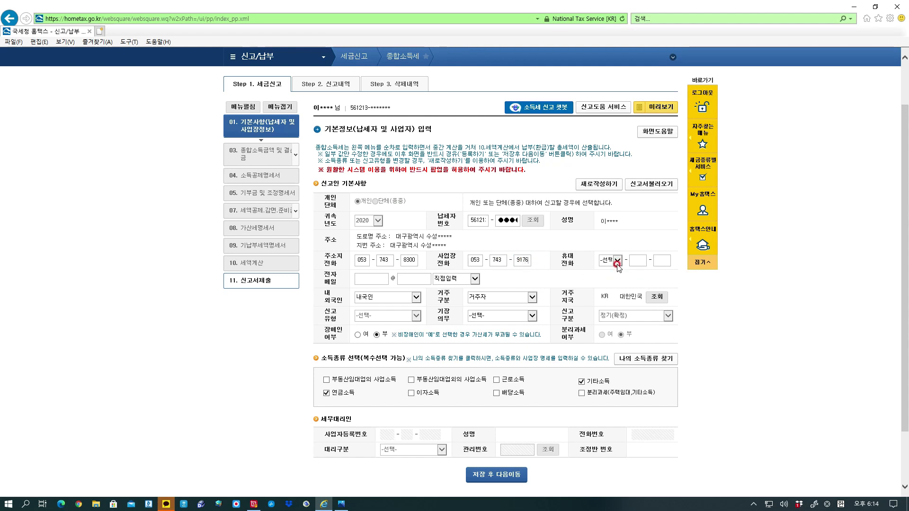
{"action": "left_click", "coordinate": [617, 260]}
{"action": "left_click", "coordinate": [636, 260]}
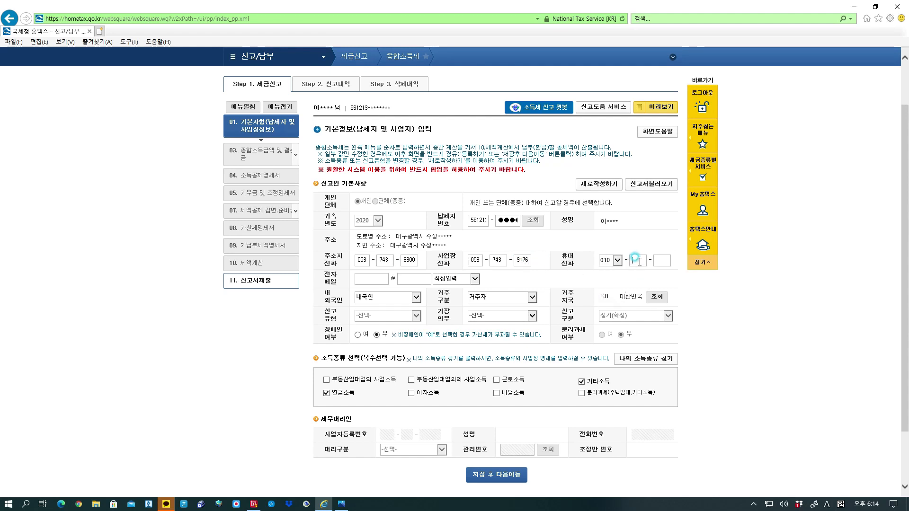
{"action": "type", "text": "94"}
{"action": "left_click", "coordinate": [655, 259]}
{"action": "left_click", "coordinate": [597, 380]}
{"action": "left_click", "coordinate": [495, 380]}
{"action": "left_click", "coordinate": [516, 479]}
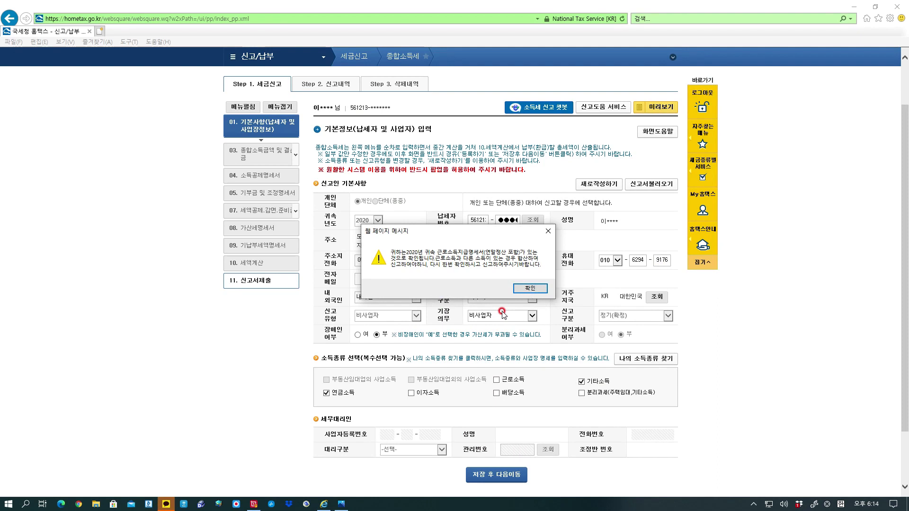
{"action": "left_click", "coordinate": [525, 289]}
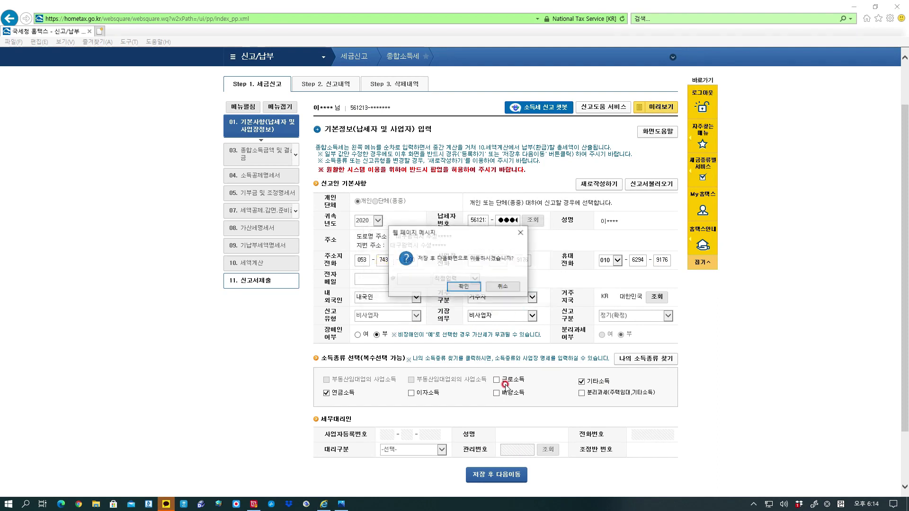
{"action": "left_click", "coordinate": [465, 287]}
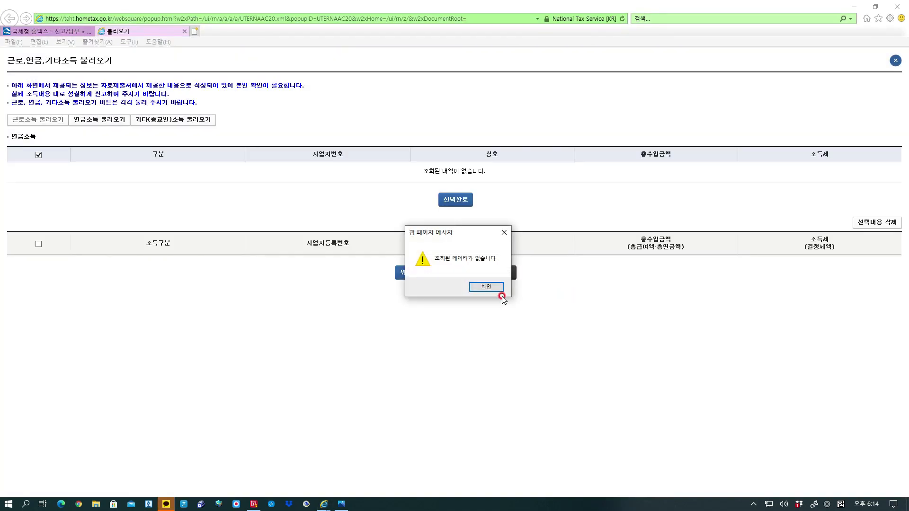
Dismiss the no-data notice and apply the 불러오기 popup's income details to the return.
{"action": "left_click", "coordinate": [496, 290]}
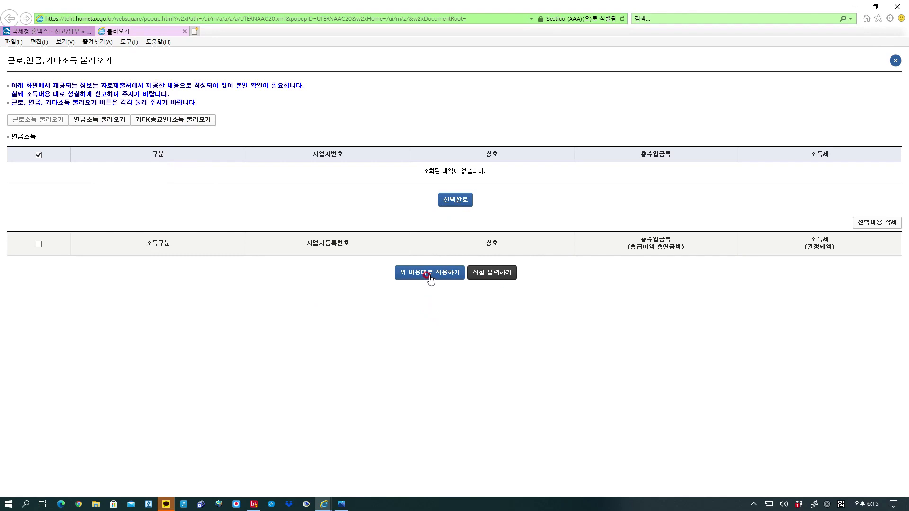
{"action": "left_click", "coordinate": [483, 277]}
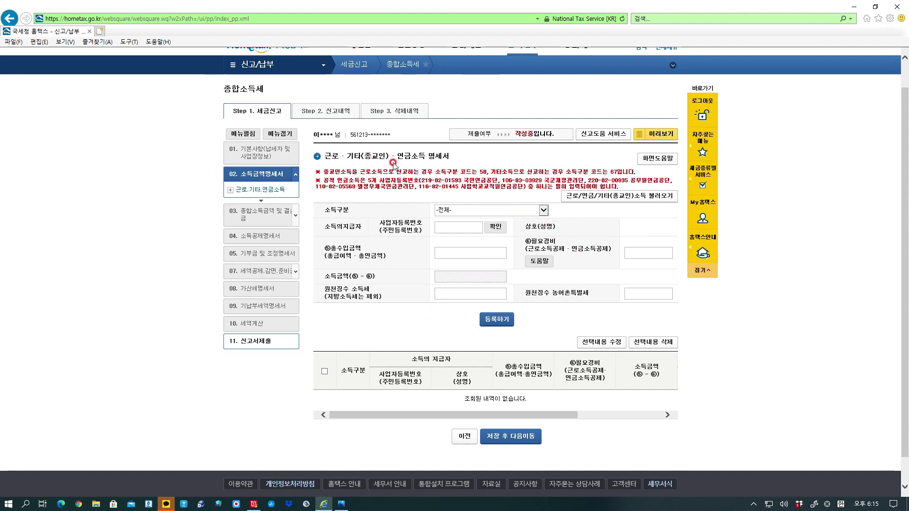
Add a 종교인소득 (code 67) row for the looked-up payer with 500,000 won total income.
{"action": "left_click", "coordinate": [545, 209]}
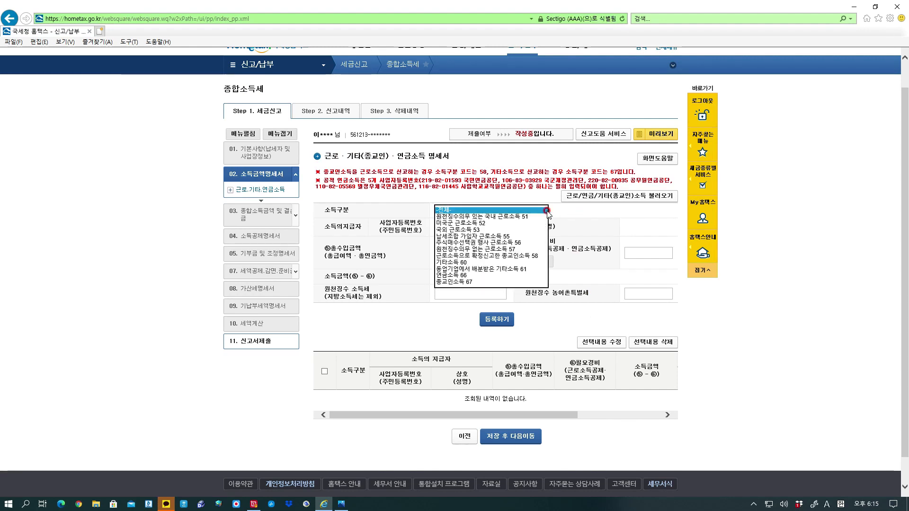
{"action": "left_click", "coordinate": [469, 282]}
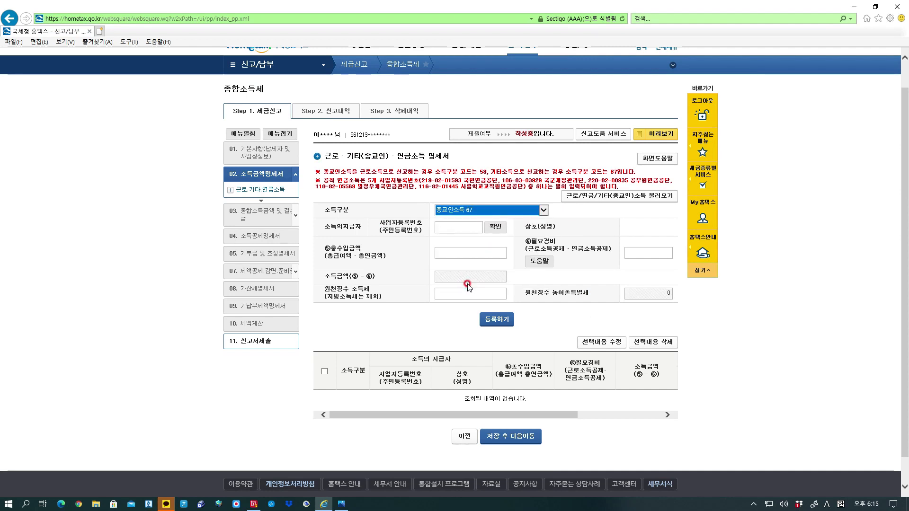
{"action": "left_click", "coordinate": [444, 226]}
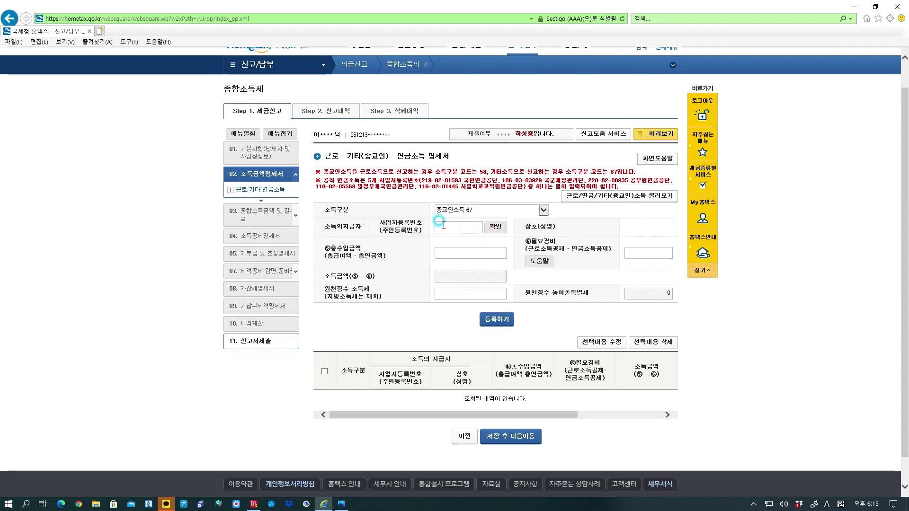
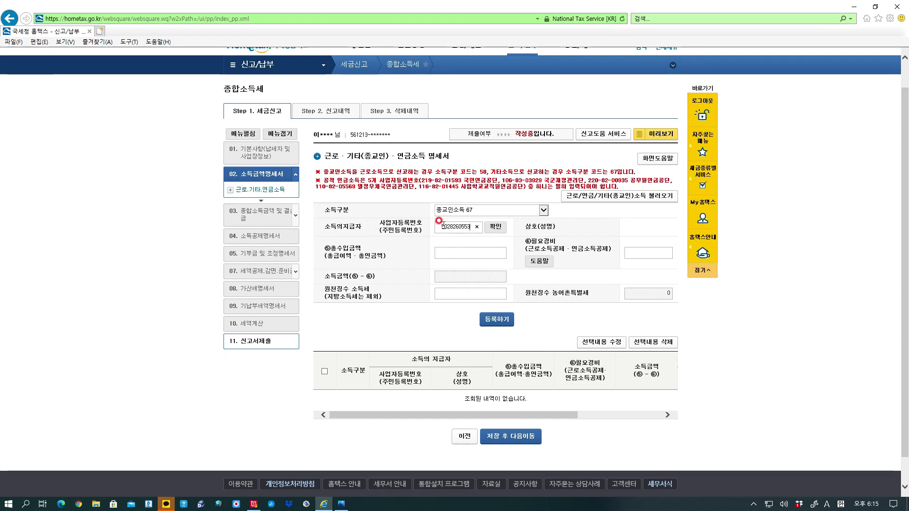
{"action": "left_click", "coordinate": [493, 228]}
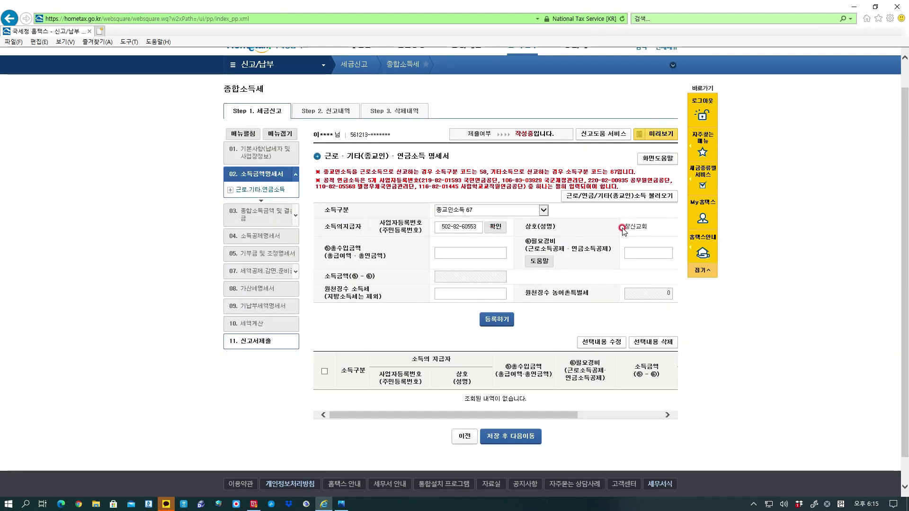
{"action": "left_click", "coordinate": [465, 253]}
{"action": "type", "text": "500000"}
{"action": "left_click", "coordinate": [430, 269]}
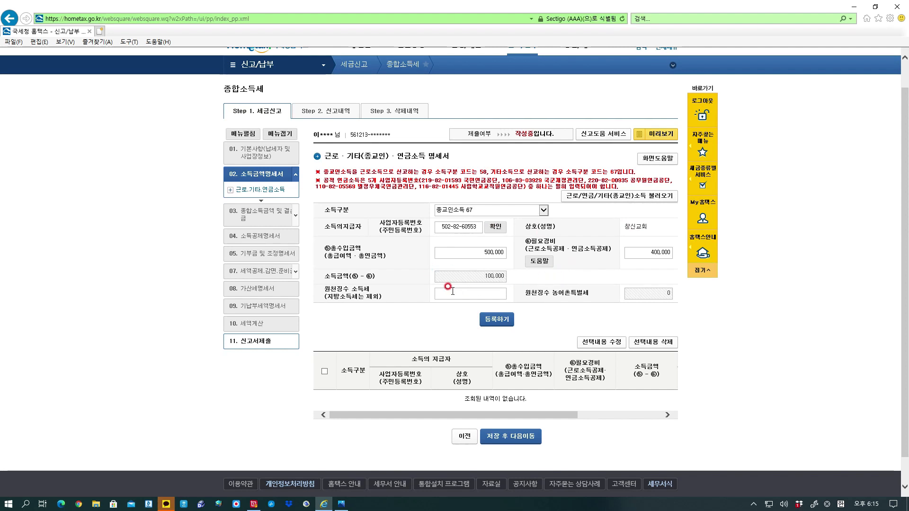
{"action": "left_click", "coordinate": [504, 326]}
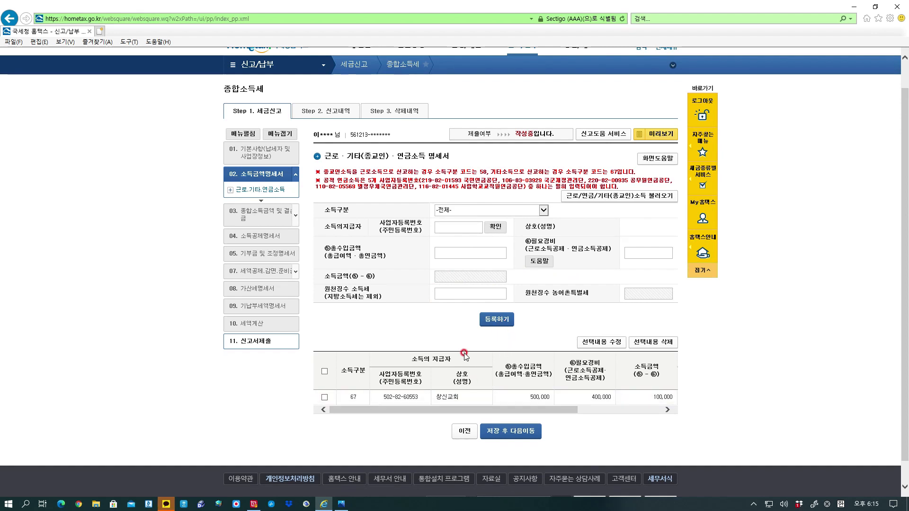
Set the income type to pension income 66, try a payer registration number, and dismiss the warning.
{"action": "left_click", "coordinate": [544, 210]}
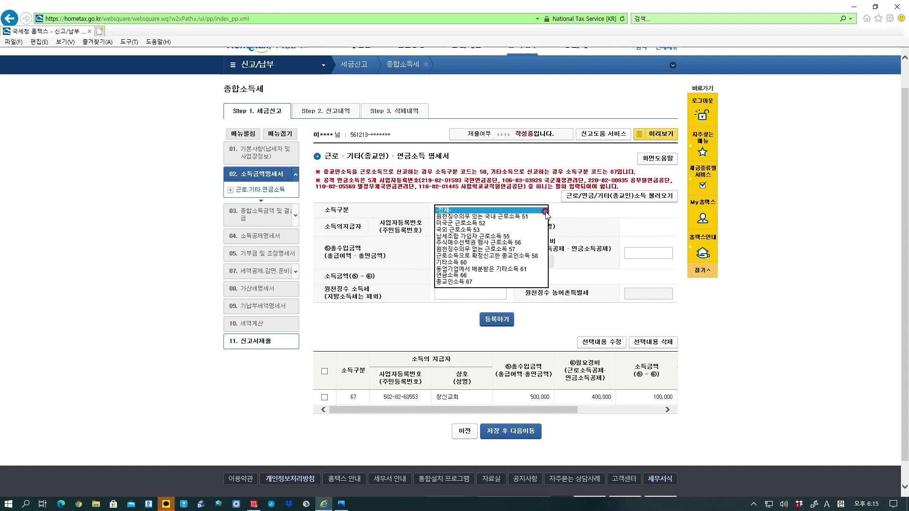
{"action": "left_click", "coordinate": [459, 276]}
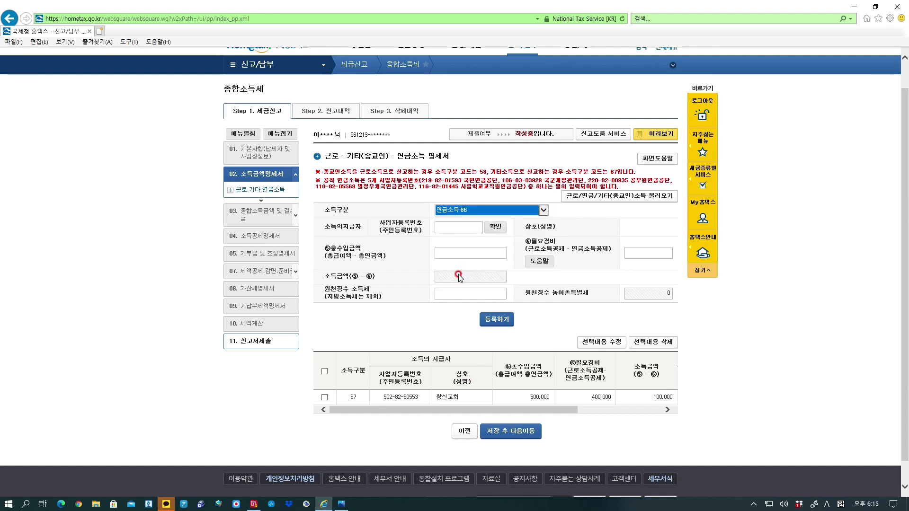
{"action": "left_click", "coordinate": [467, 227]}
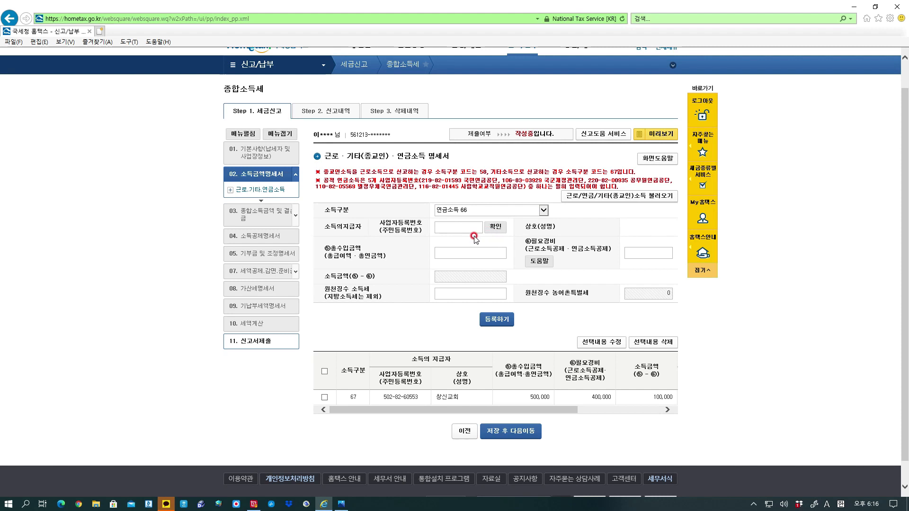
{"action": "type", "text": "32400518"}
{"action": "left_click", "coordinate": [496, 227]}
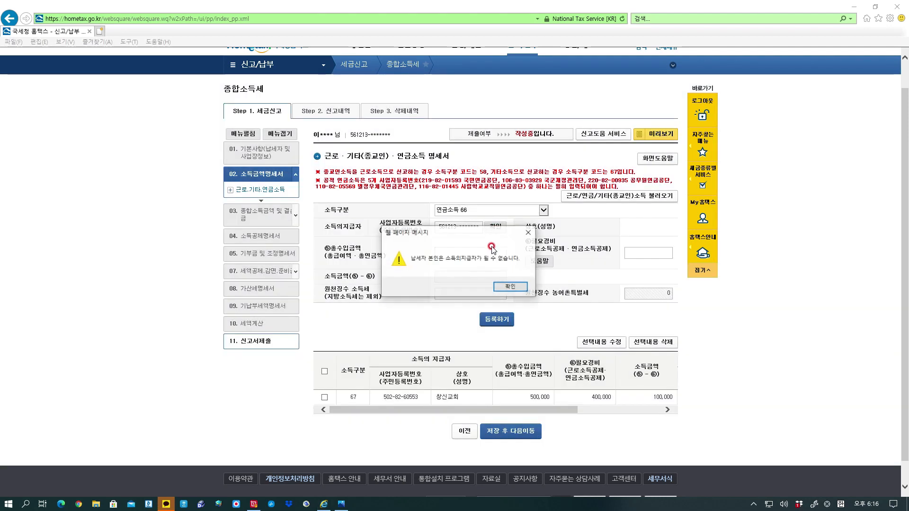
{"action": "left_click", "coordinate": [509, 289]}
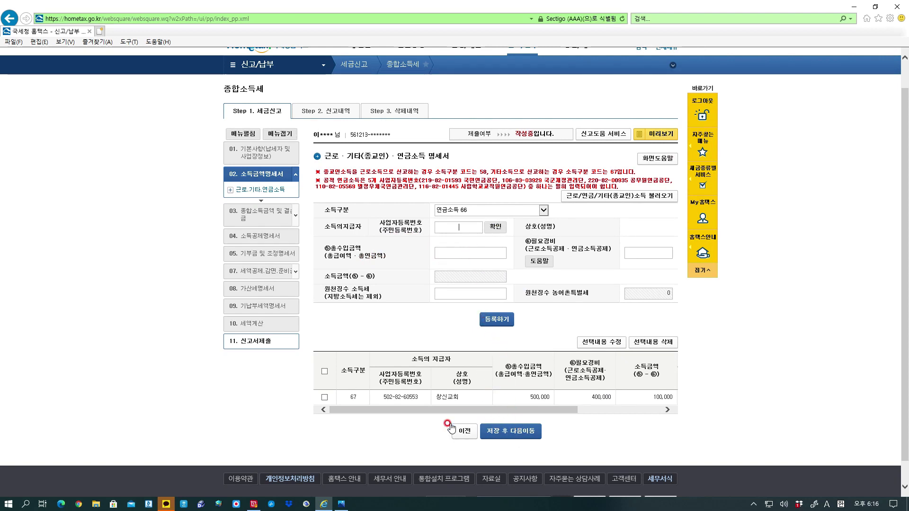
Select the existing income row and save the income statement to advance to the next page.
{"action": "left_click", "coordinate": [325, 373]}
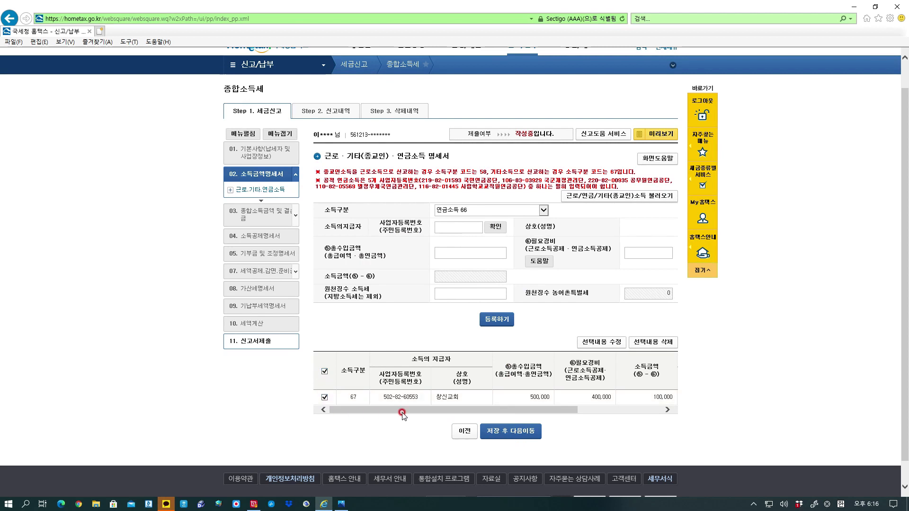
{"action": "left_click", "coordinate": [523, 434]}
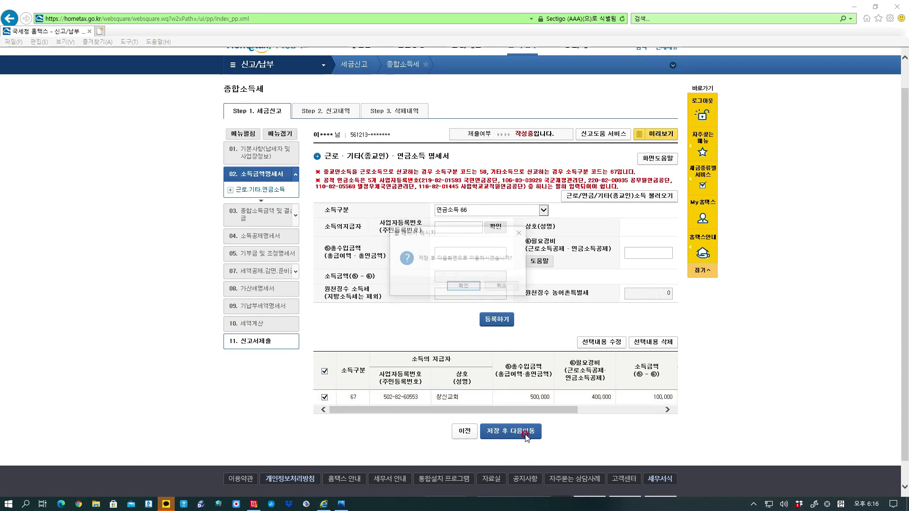
{"action": "left_click", "coordinate": [471, 289]}
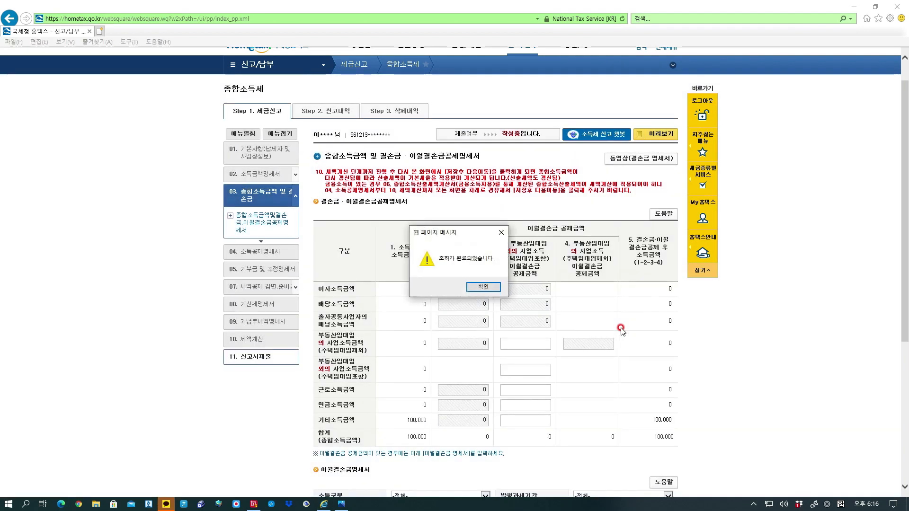
Save the loss deduction statement showing 100,000 won other income and continue.
{"action": "left_click", "coordinate": [495, 290]}
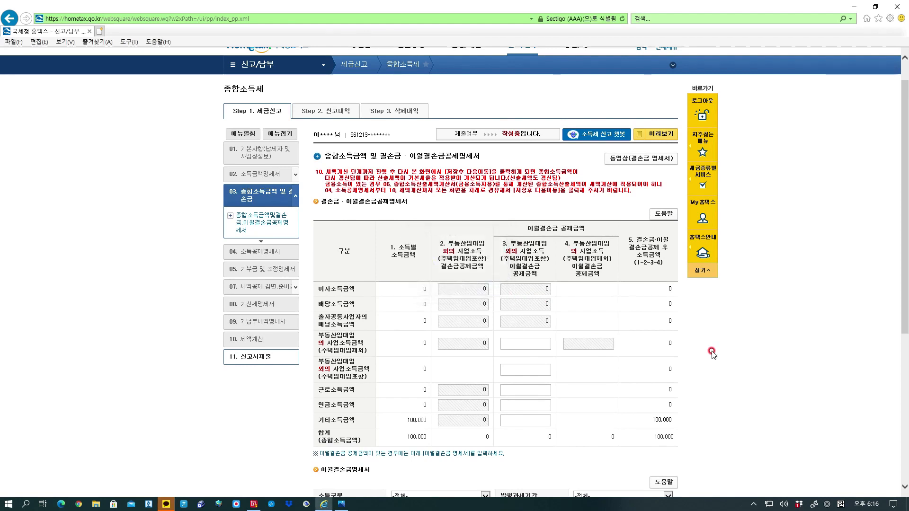
{"action": "scroll", "coordinate": [734, 335], "scroll_direction": "down", "scroll_amount": 3}
{"action": "scroll", "coordinate": [735, 335], "scroll_direction": "down", "scroll_amount": 5}
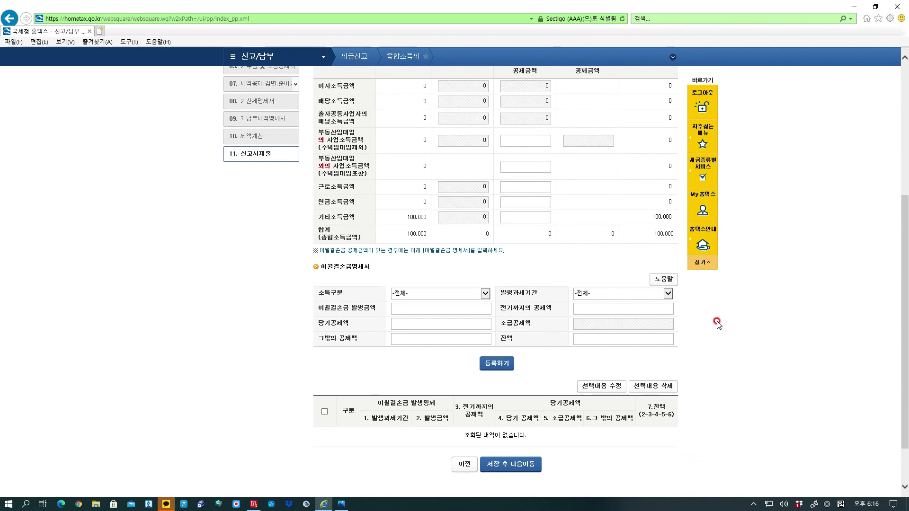
{"action": "scroll", "coordinate": [717, 323], "scroll_direction": "down", "scroll_amount": 2}
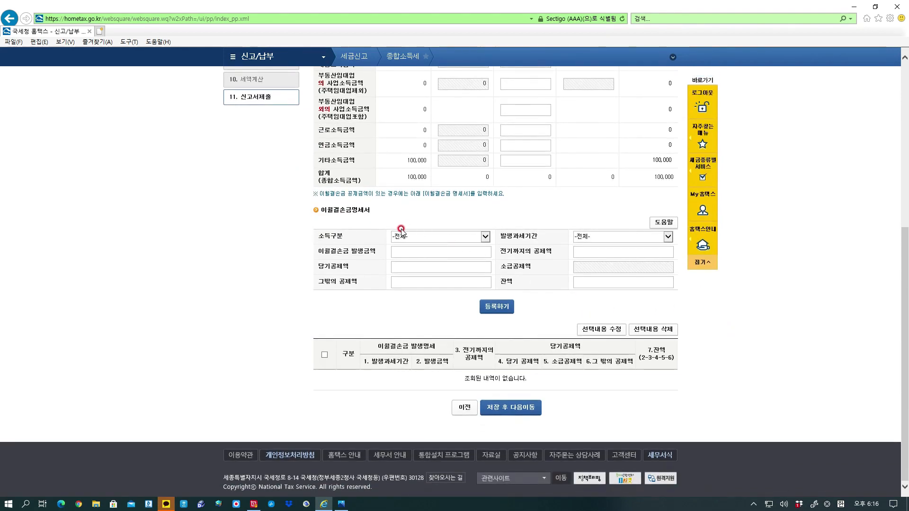
{"action": "scroll", "coordinate": [448, 234], "scroll_direction": "up", "scroll_amount": 8}
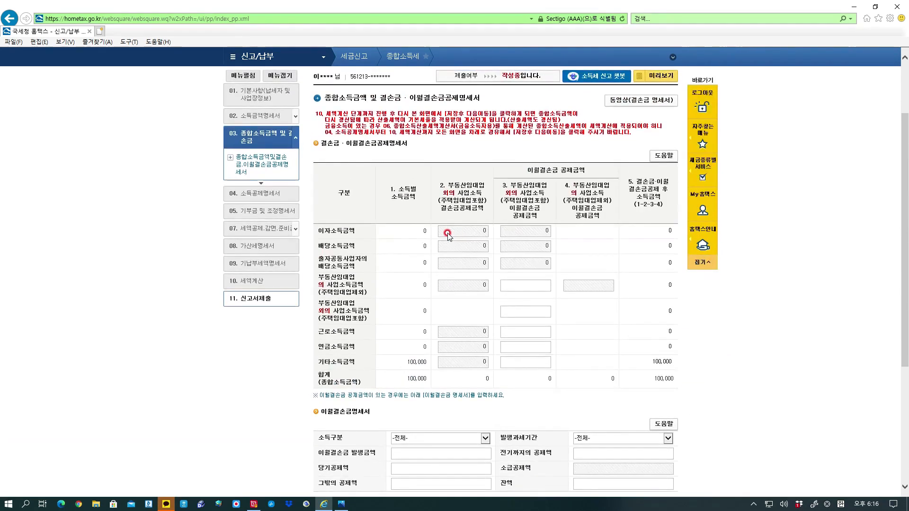
{"action": "scroll", "coordinate": [448, 234], "scroll_direction": "down", "scroll_amount": 3}
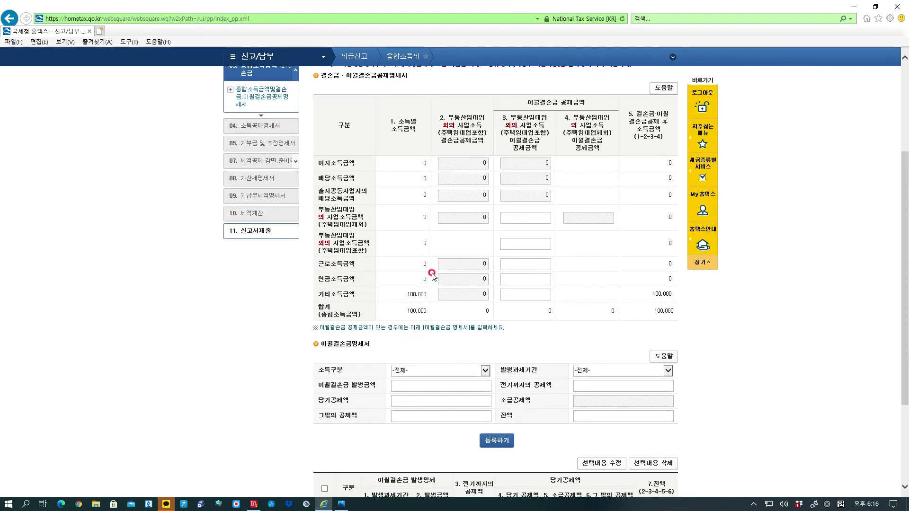
{"action": "scroll", "coordinate": [529, 290], "scroll_direction": "down", "scroll_amount": 6}
{"action": "left_click", "coordinate": [537, 410]}
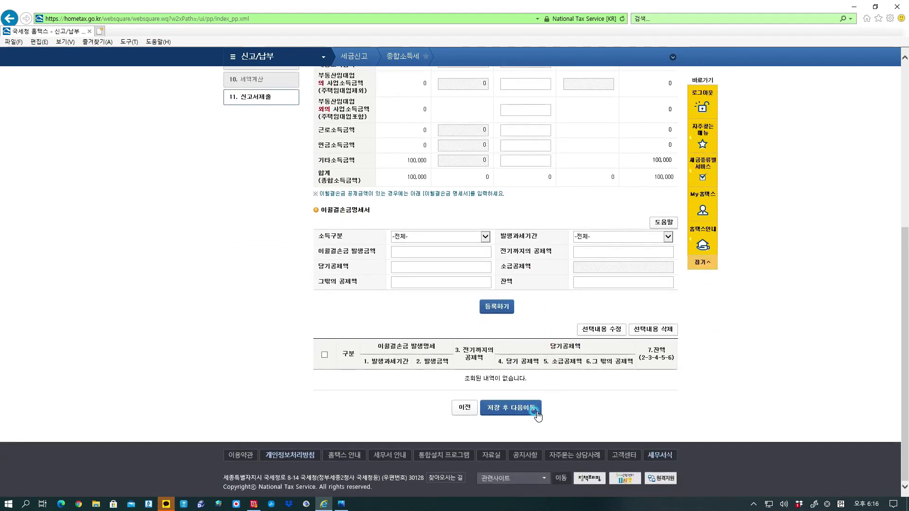
{"action": "left_click", "coordinate": [464, 288]}
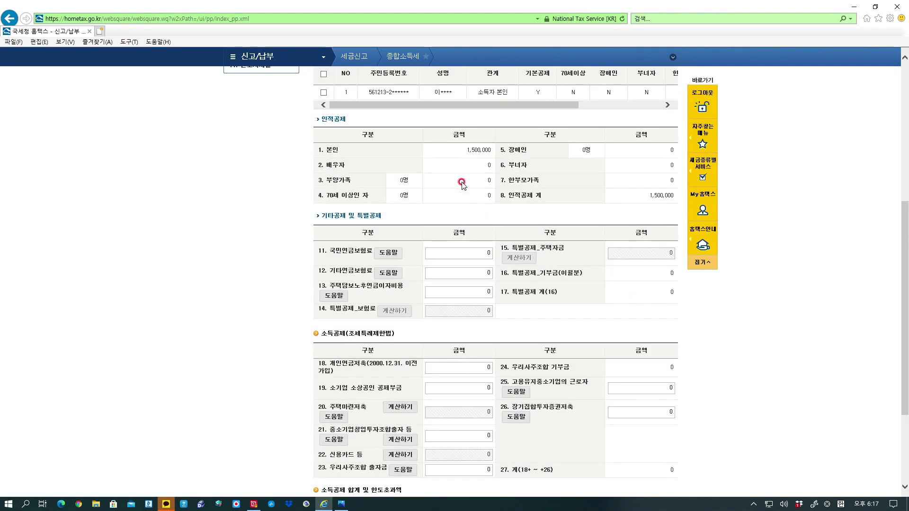
Read and close the national pension premium (국민연금보험료) help popup.
{"action": "scroll", "coordinate": [479, 182], "scroll_direction": "up", "scroll_amount": 2}
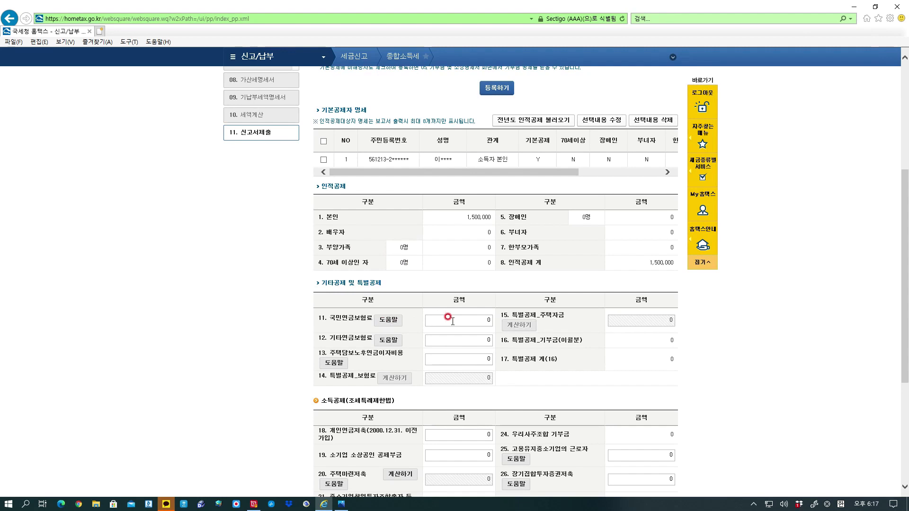
{"action": "left_click", "coordinate": [390, 320]}
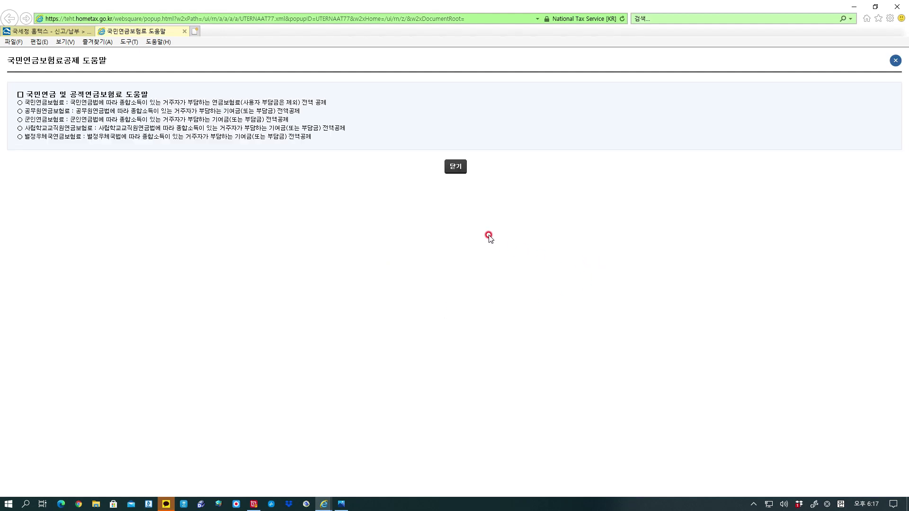
{"action": "left_click", "coordinate": [455, 167]}
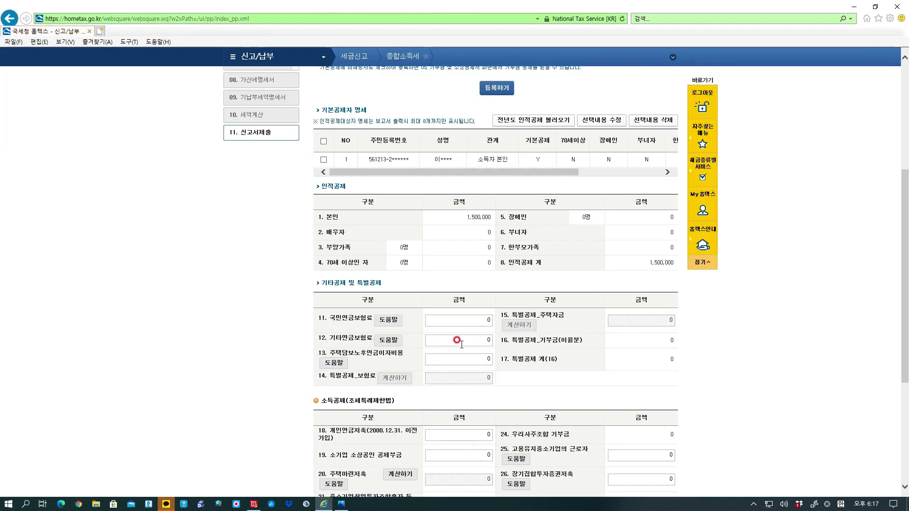
Enter a 2,000,000 national pension premium and try saving, acknowledging the limit warnings.
{"action": "left_click", "coordinate": [475, 321]}
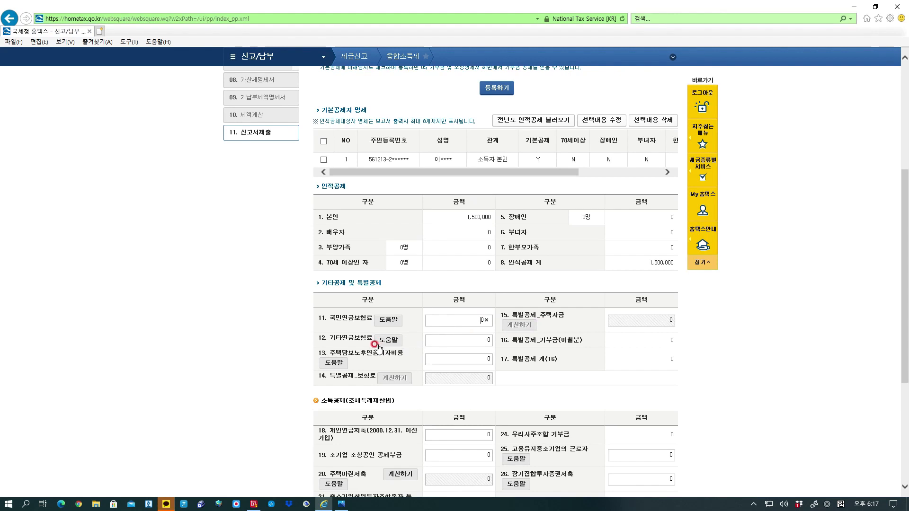
{"action": "scroll", "coordinate": [374, 344], "scroll_direction": "down", "scroll_amount": 1}
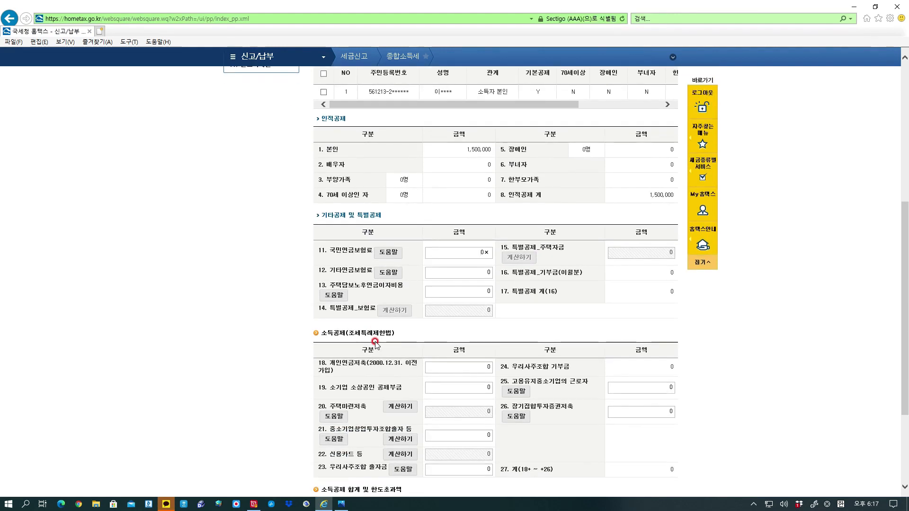
{"action": "scroll", "coordinate": [376, 345], "scroll_direction": "down", "scroll_amount": 1}
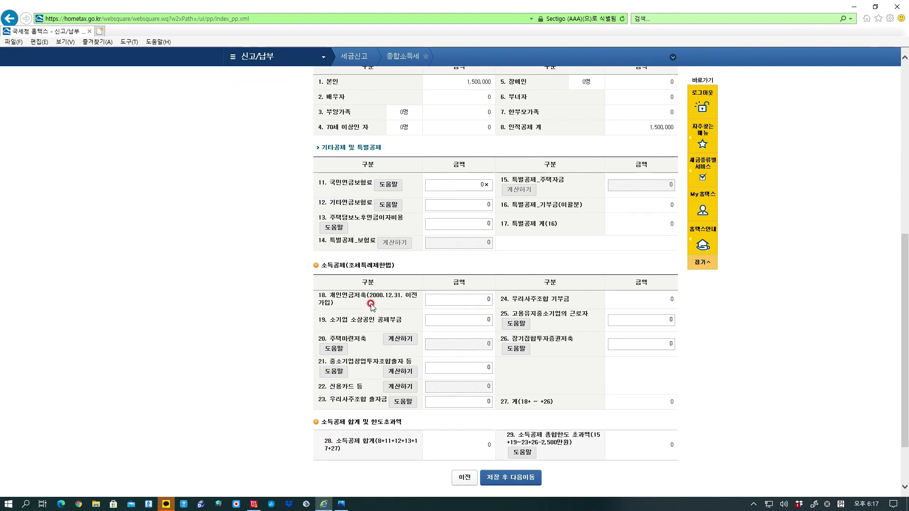
{"action": "scroll", "coordinate": [371, 306], "scroll_direction": "down", "scroll_amount": 3}
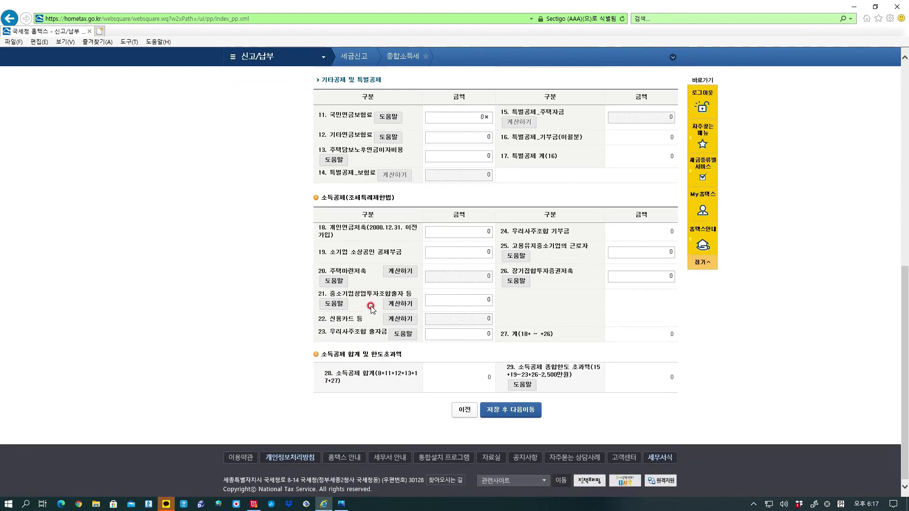
{"action": "scroll", "coordinate": [371, 306], "scroll_direction": "up", "scroll_amount": 6}
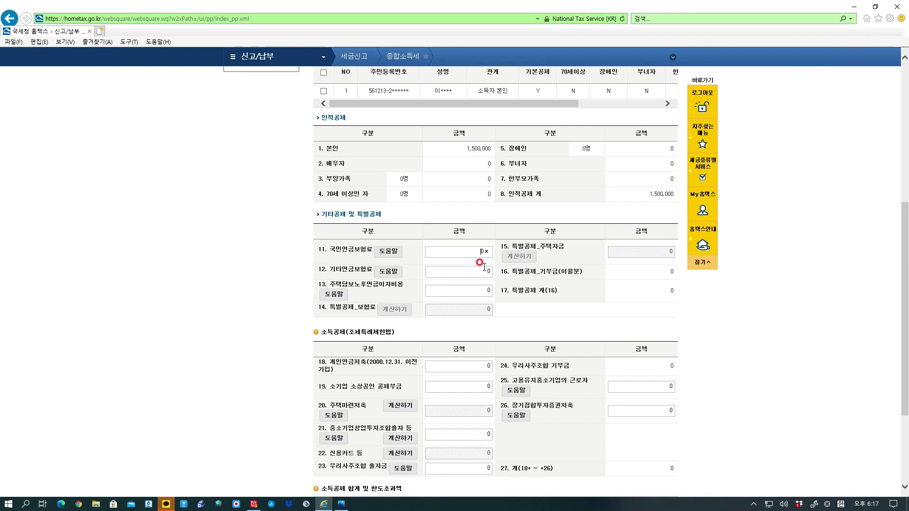
{"action": "scroll", "coordinate": [520, 301], "scroll_direction": "down", "scroll_amount": 6}
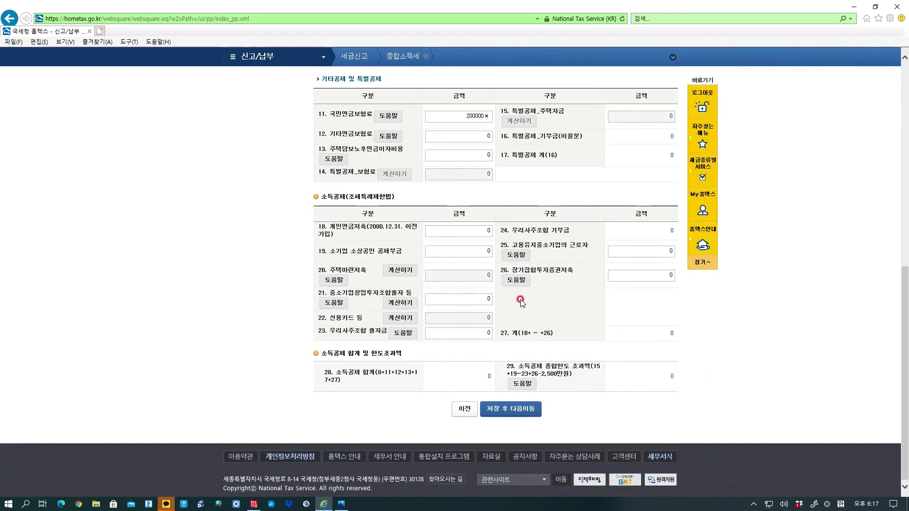
{"action": "left_click", "coordinate": [521, 302]}
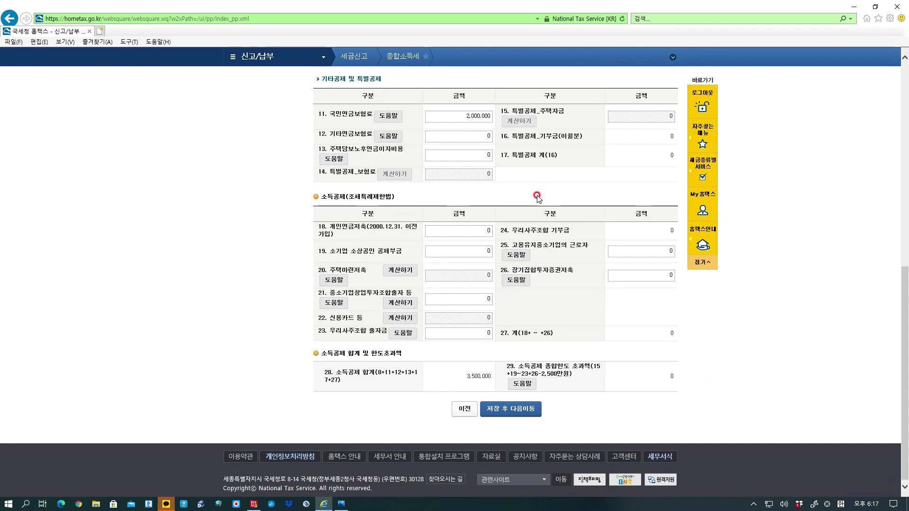
{"action": "left_click", "coordinate": [485, 117]}
{"action": "left_click", "coordinate": [511, 410]}
{"action": "left_click", "coordinate": [529, 290]}
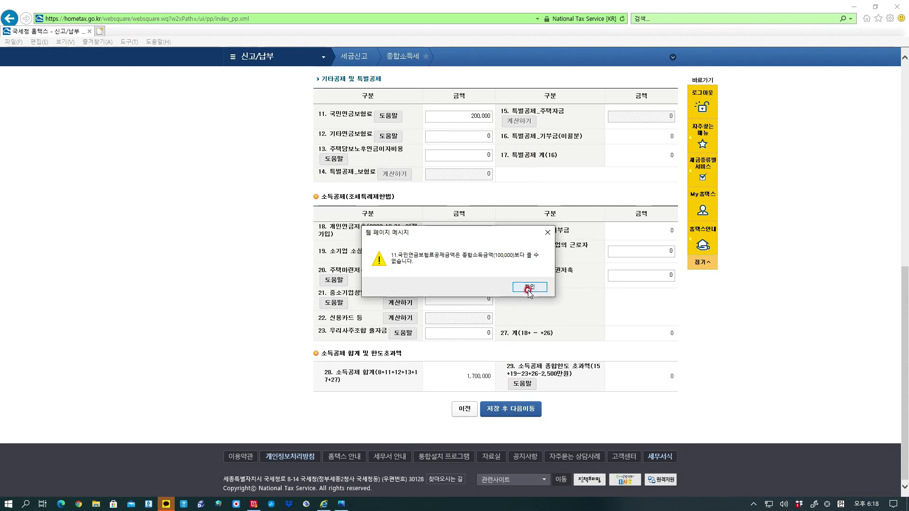
{"action": "left_click", "coordinate": [529, 290]}
Clear the pension premium back to 0 and save the 1,500,000 won deductions.
{"action": "left_click", "coordinate": [475, 116]}
{"action": "left_click", "coordinate": [485, 116]}
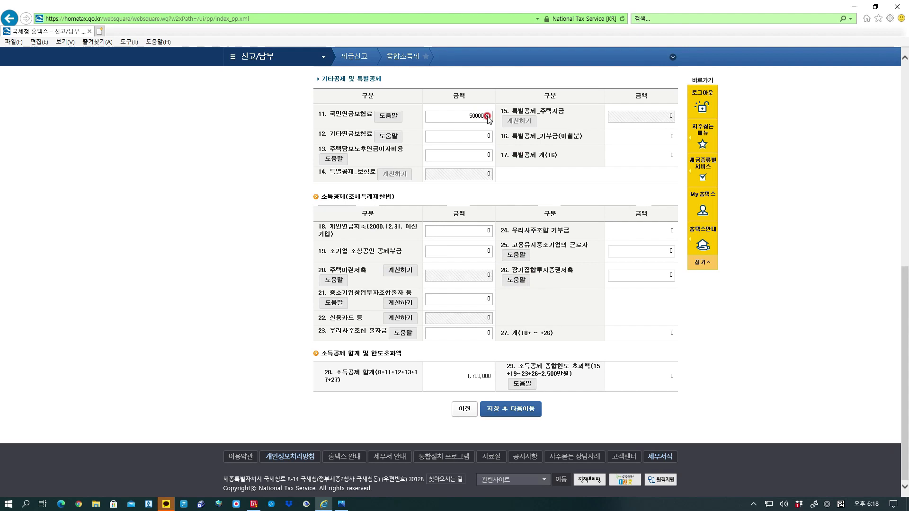
{"action": "left_click", "coordinate": [515, 417]}
{"action": "left_click", "coordinate": [529, 304]}
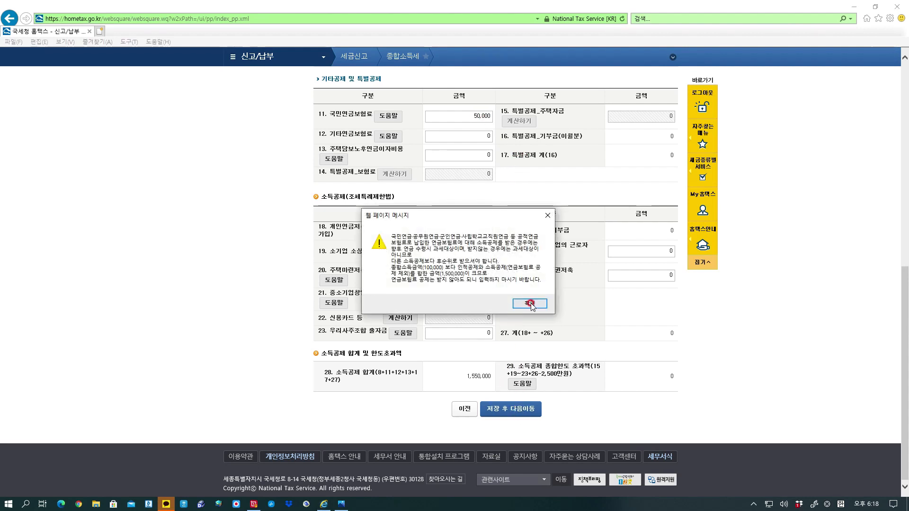
{"action": "left_click", "coordinate": [476, 116]}
{"action": "left_click", "coordinate": [486, 116]}
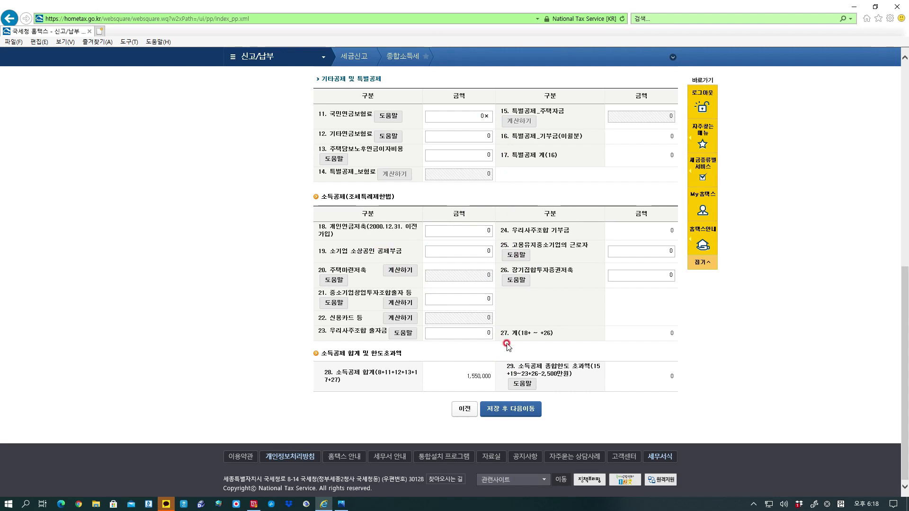
{"action": "left_click", "coordinate": [504, 416]}
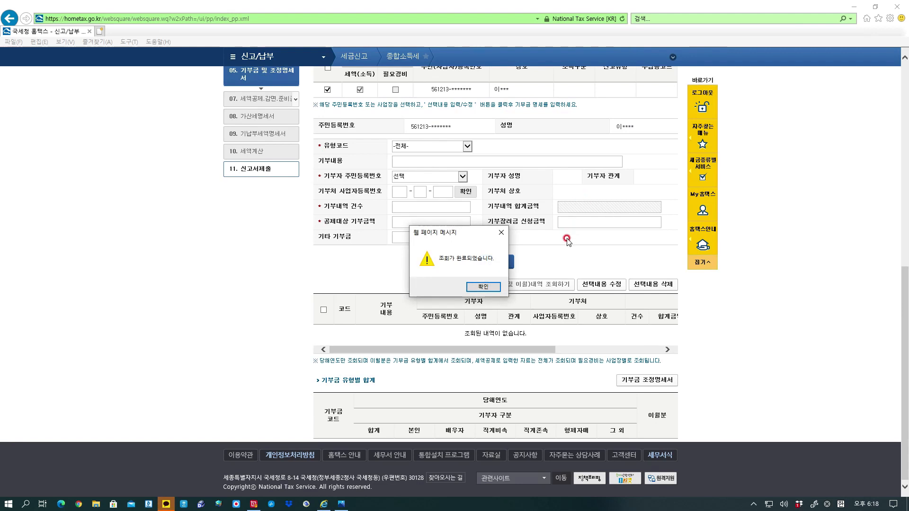
Set donation type code 41 (religious) with the taxpayer as donor.
{"action": "left_click", "coordinate": [484, 287]}
{"action": "scroll", "coordinate": [532, 167], "scroll_direction": "up", "scroll_amount": 2}
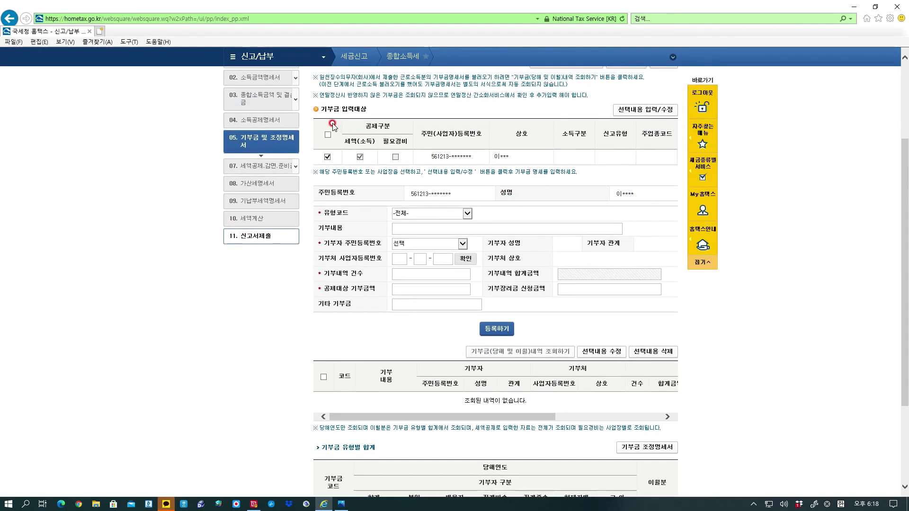
{"action": "left_click", "coordinate": [468, 215]}
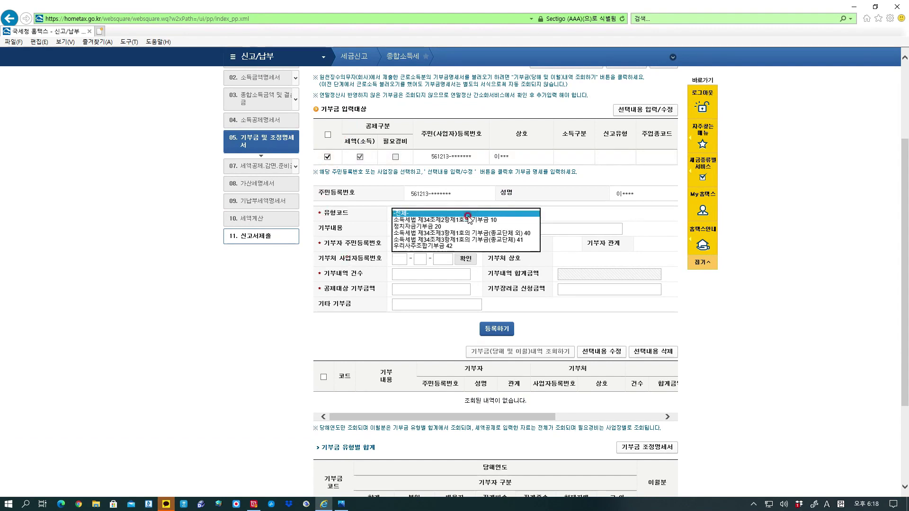
{"action": "left_click", "coordinate": [482, 241]}
{"action": "left_click", "coordinate": [429, 226]}
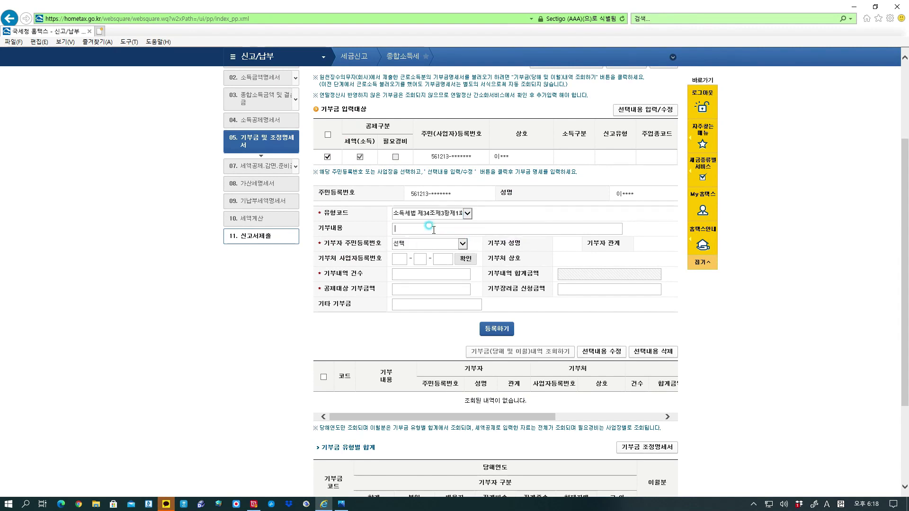
{"action": "left_click", "coordinate": [462, 246]}
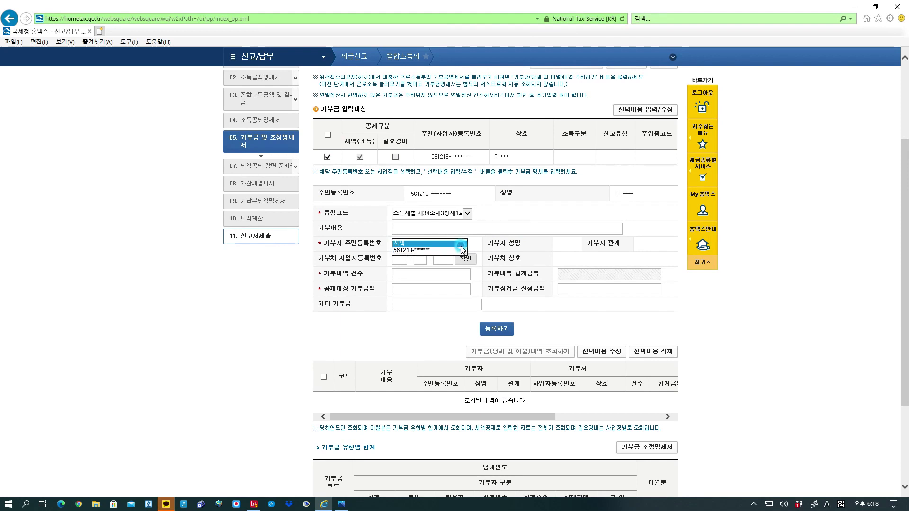
{"action": "left_click", "coordinate": [432, 251]}
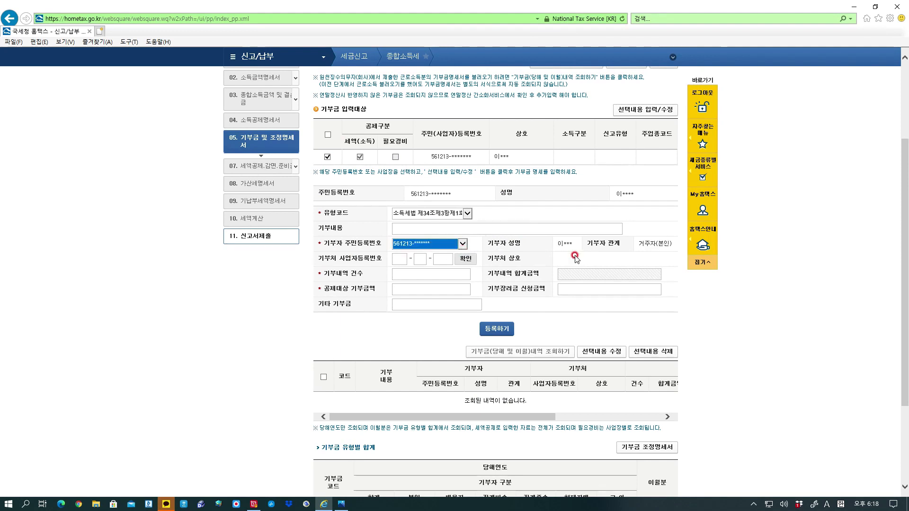
Enter the donee's business number, 12 donations and 500,000 won, and register the entry.
{"action": "left_click", "coordinate": [399, 259]}
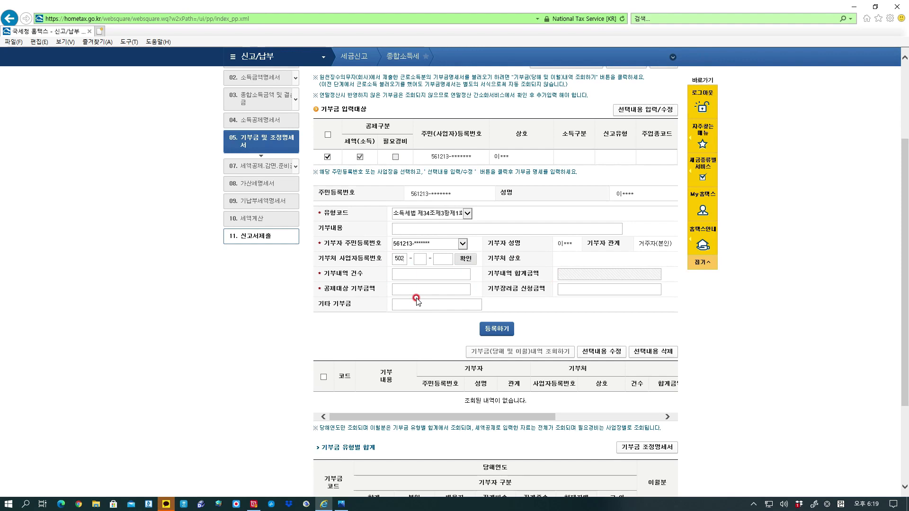
{"action": "left_click", "coordinate": [419, 260]}
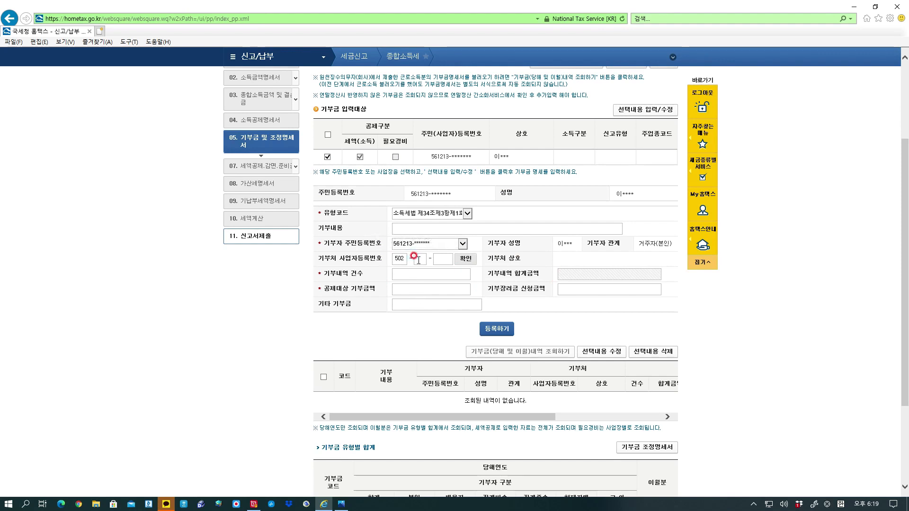
{"action": "type", "text": "82"}
{"action": "left_click", "coordinate": [437, 259]}
{"action": "left_click", "coordinate": [428, 275]}
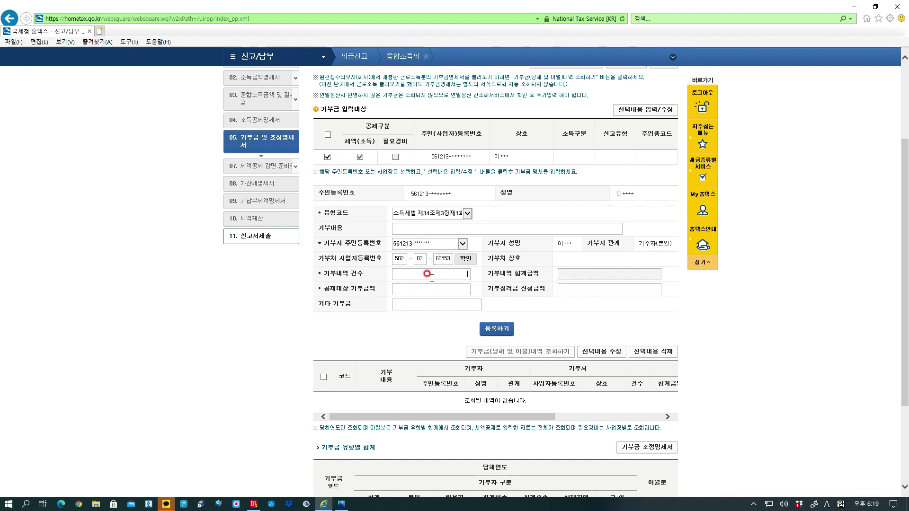
{"action": "left_click", "coordinate": [432, 288]}
{"action": "type", "text": "500000"}
{"action": "left_click", "coordinate": [429, 305]}
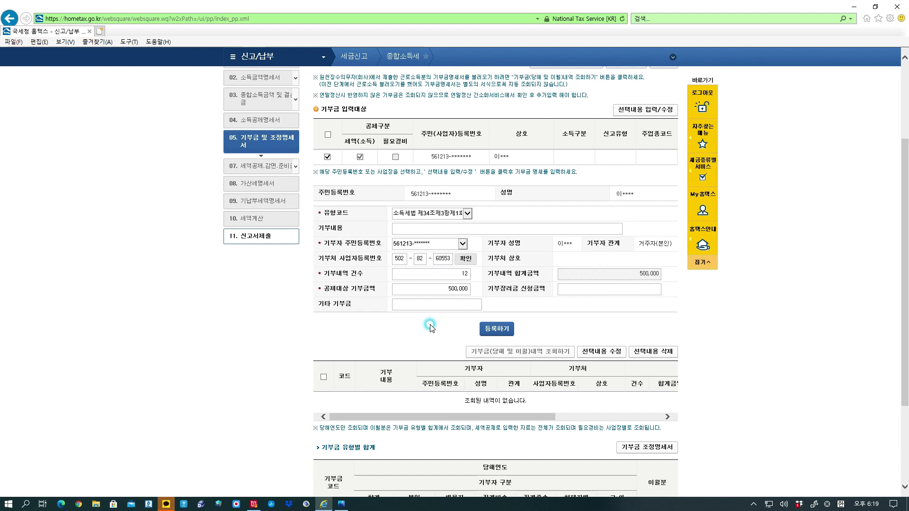
{"action": "left_click", "coordinate": [510, 331]}
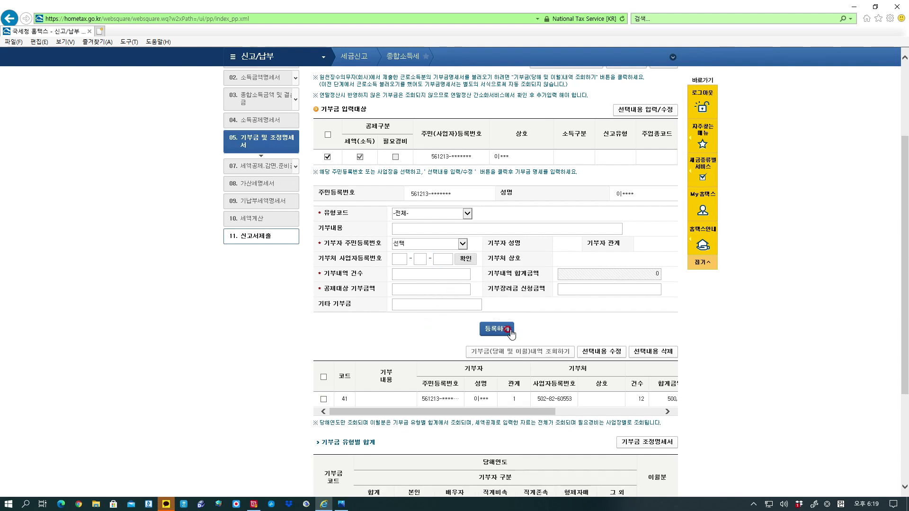
{"action": "scroll", "coordinate": [510, 332], "scroll_direction": "down", "scroll_amount": 3}
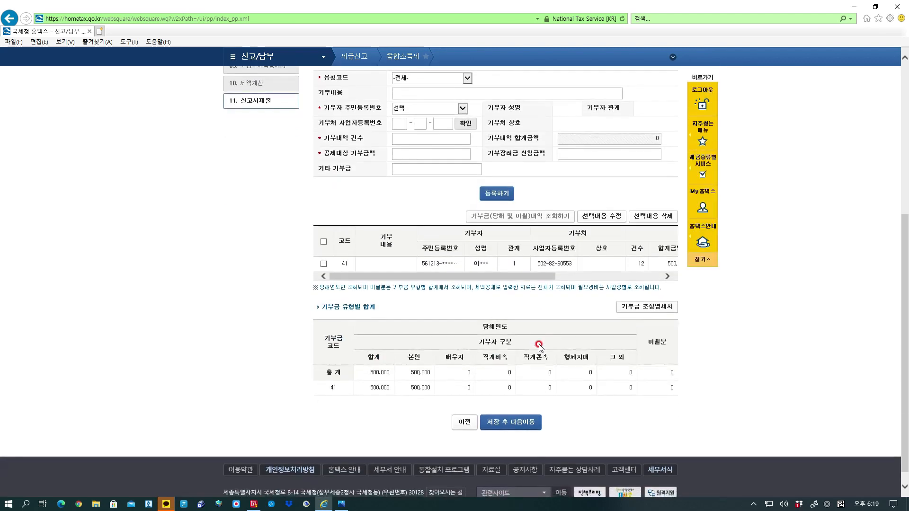
{"action": "left_click", "coordinate": [519, 421]}
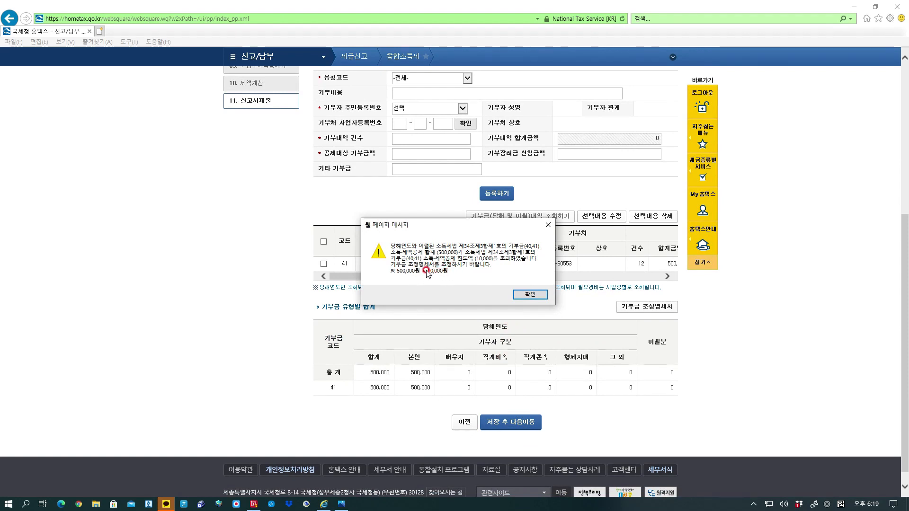
{"action": "left_click", "coordinate": [548, 225]}
{"action": "scroll", "coordinate": [453, 164], "scroll_direction": "up", "scroll_amount": 2}
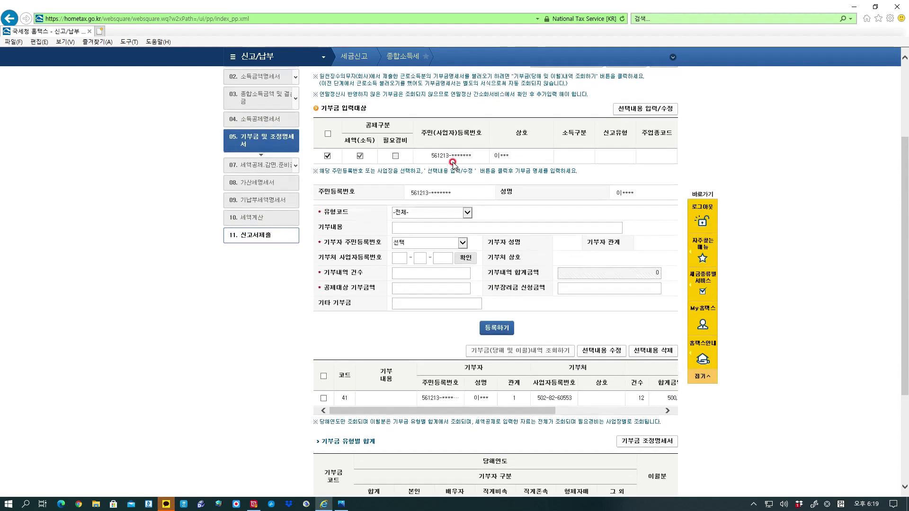
Start a code 41 donation described as 교회헌금 with the taxpayer as donor.
{"action": "left_click", "coordinate": [467, 215]}
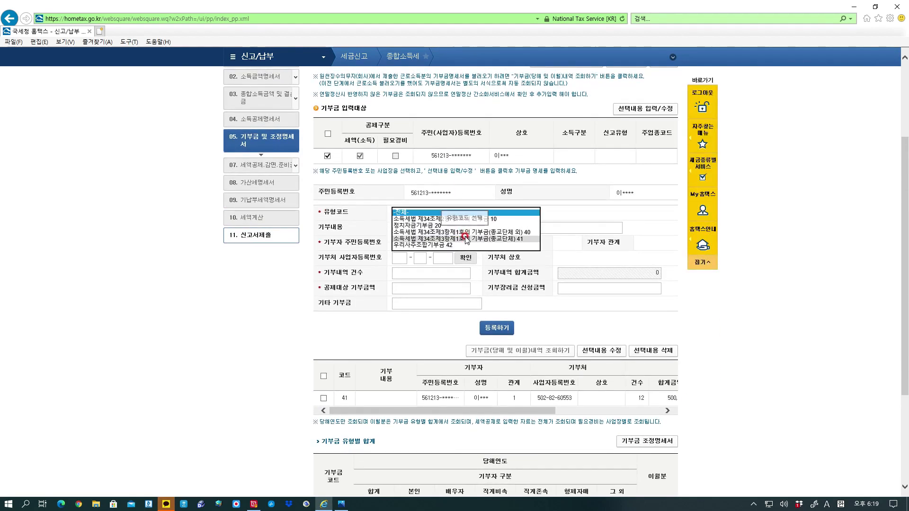
{"action": "left_click", "coordinate": [467, 240]}
{"action": "left_click", "coordinate": [442, 226]}
{"action": "type", "text": "gisrm"}
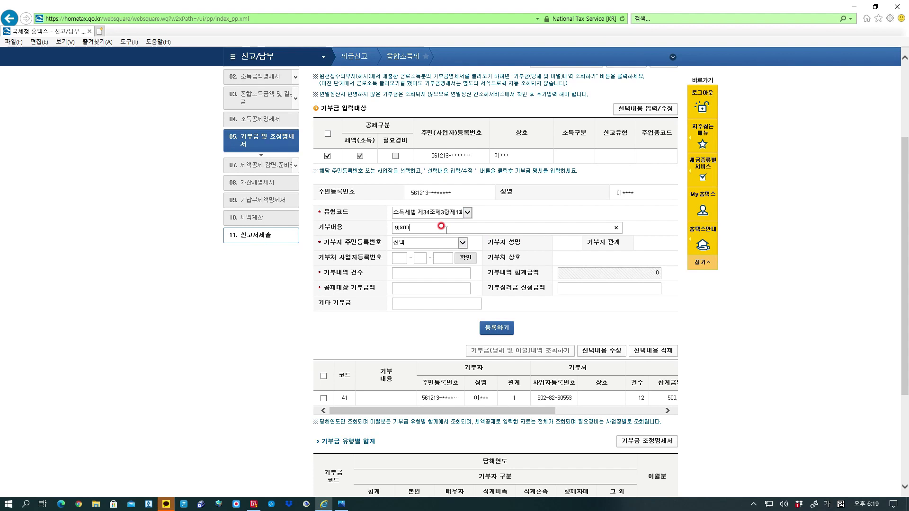
{"action": "type", "text": "회헌금"}
{"action": "left_click", "coordinate": [463, 242]}
{"action": "left_click", "coordinate": [453, 249]}
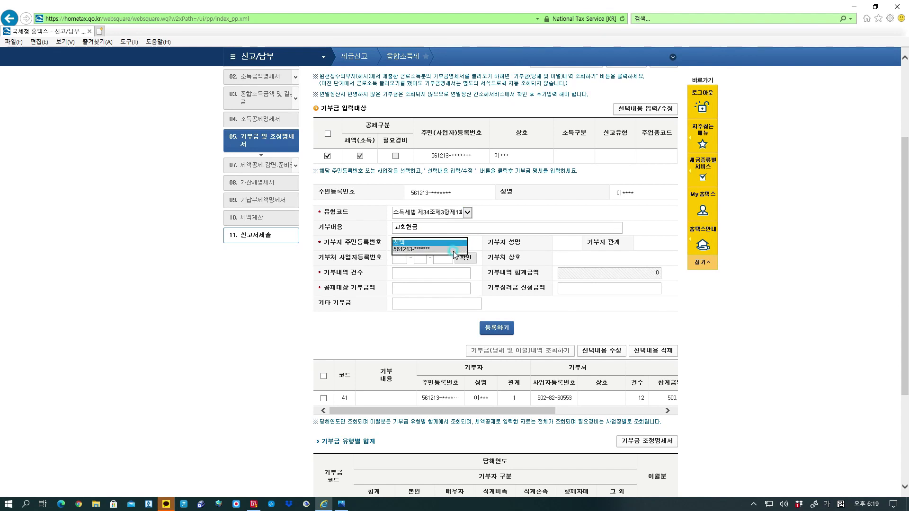
Look up 창신교회 by business number, enter 12 donations of 10,000 won, and register it.
{"action": "left_click", "coordinate": [400, 258]}
{"action": "type", "text": "502"}
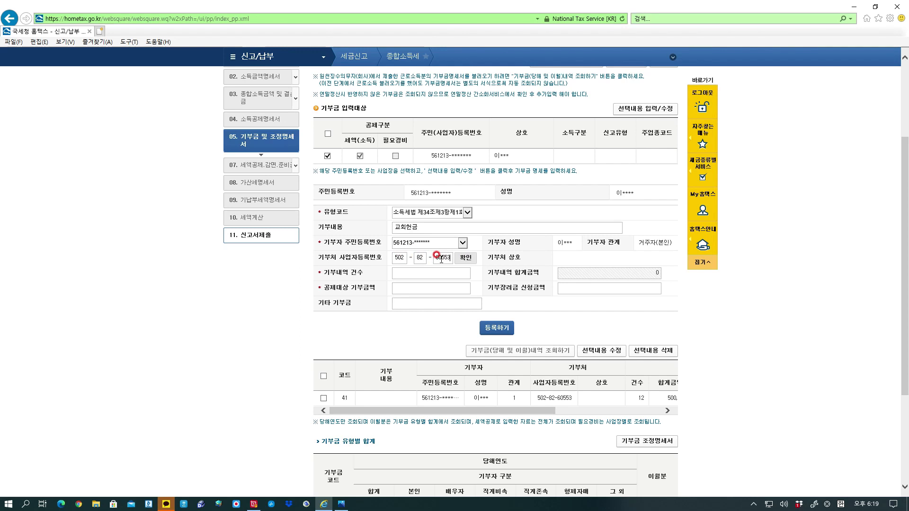
{"action": "left_click", "coordinate": [461, 262]}
{"action": "type", "text": "12"}
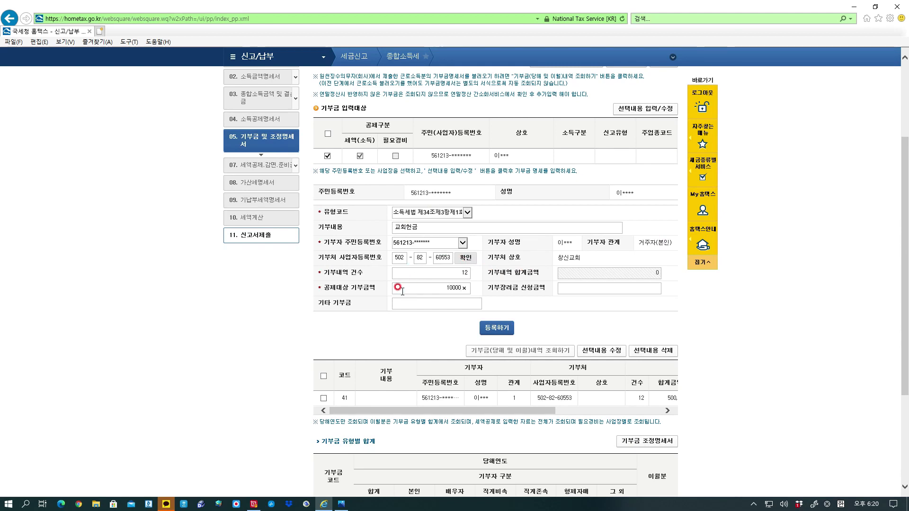
{"action": "left_click", "coordinate": [503, 329]}
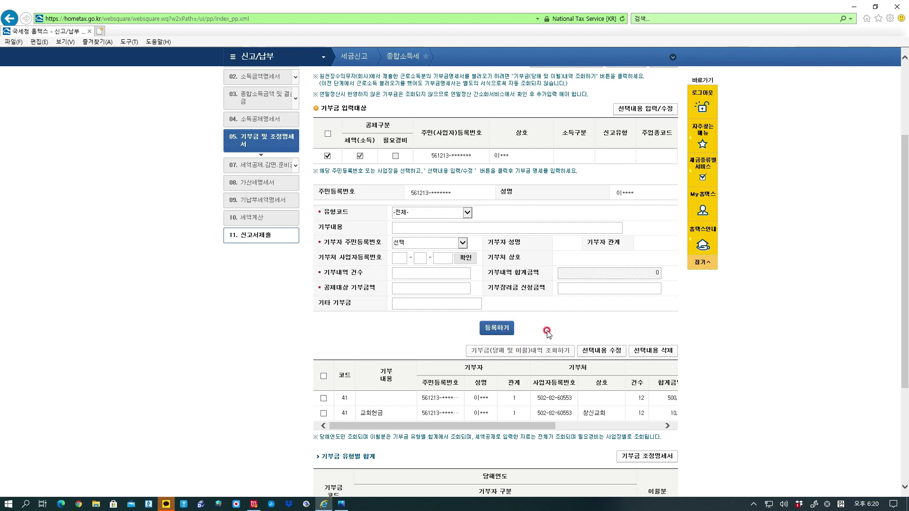
Delete the 500,000 won donation row, leaving only the 교회헌금 entry.
{"action": "scroll", "coordinate": [548, 332], "scroll_direction": "down", "scroll_amount": 2}
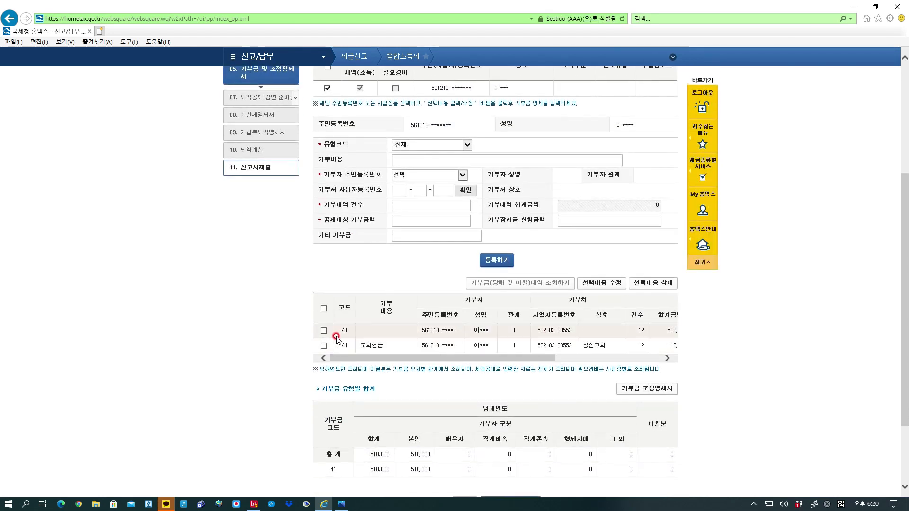
{"action": "left_click", "coordinate": [323, 330]}
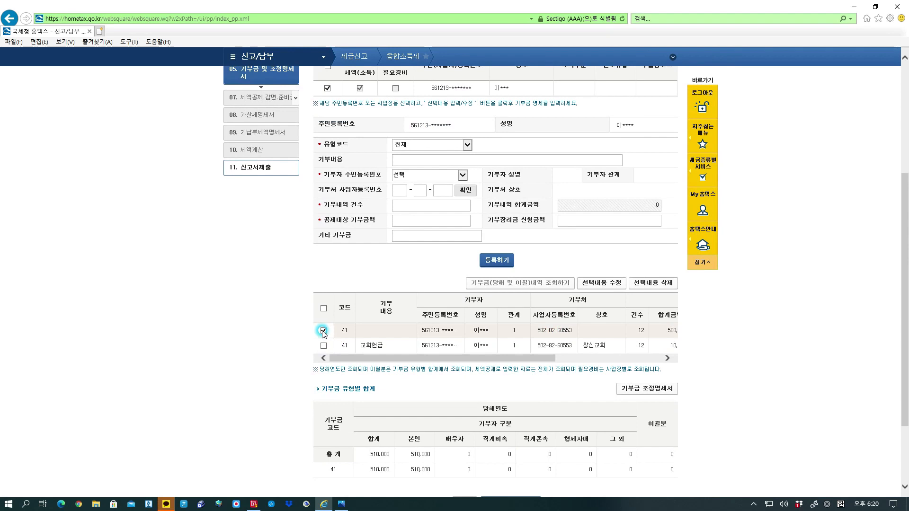
{"action": "left_click", "coordinate": [656, 283]}
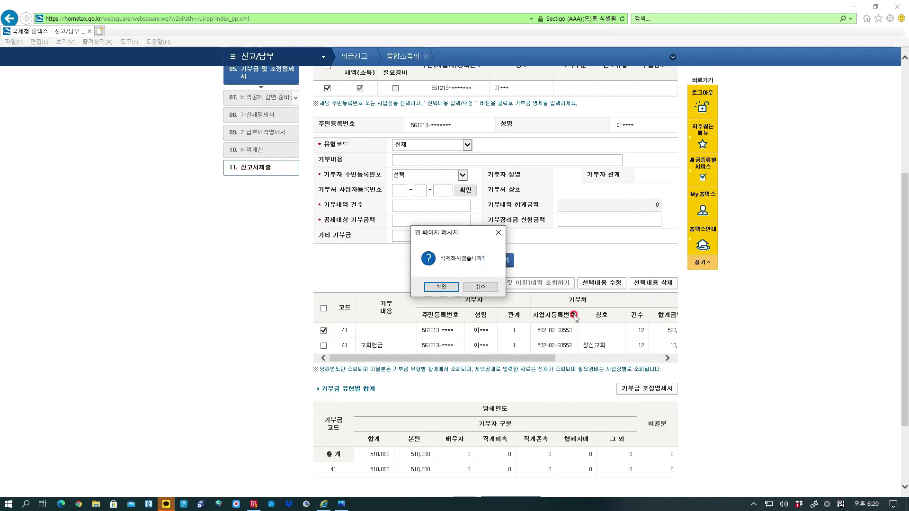
{"action": "left_click", "coordinate": [457, 287]}
{"action": "scroll", "coordinate": [551, 373], "scroll_direction": "down", "scroll_amount": 3}
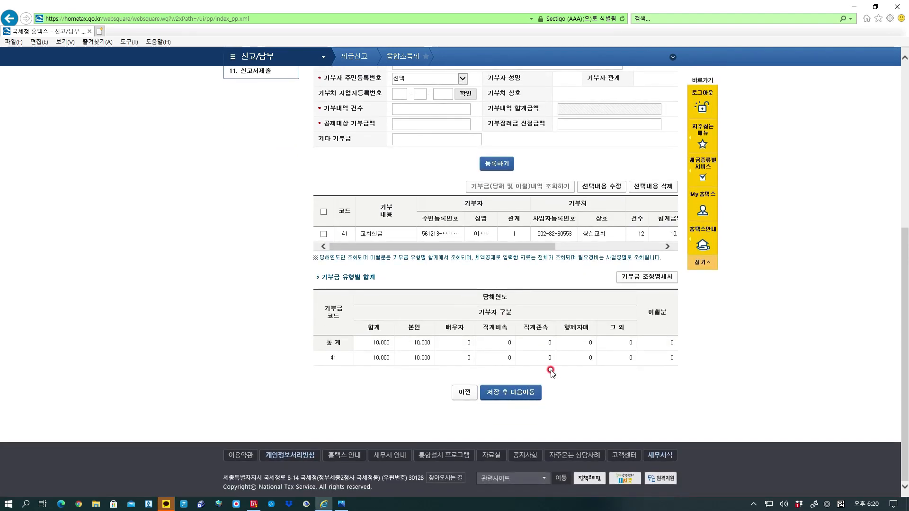
Save the donation statement and continue to the tax credit statement page.
{"action": "left_click", "coordinate": [530, 394]}
{"action": "left_click", "coordinate": [464, 286]}
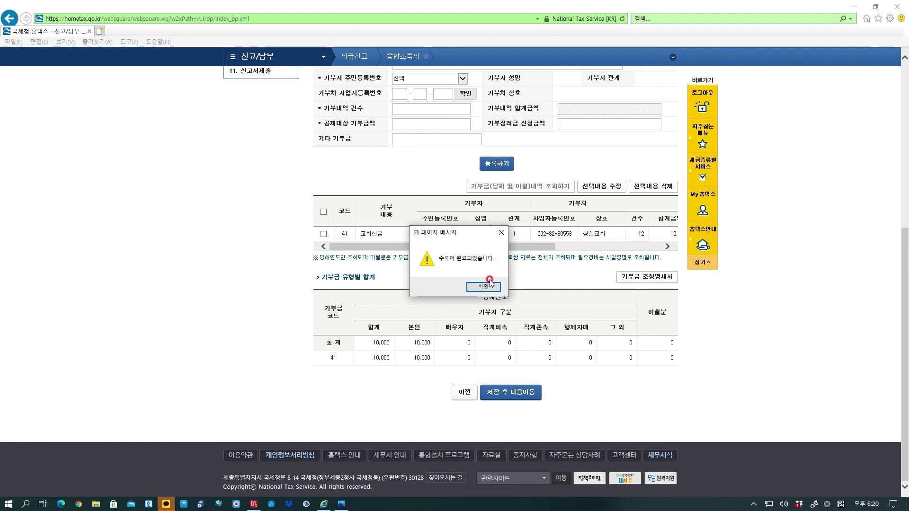
{"action": "left_click", "coordinate": [484, 287]}
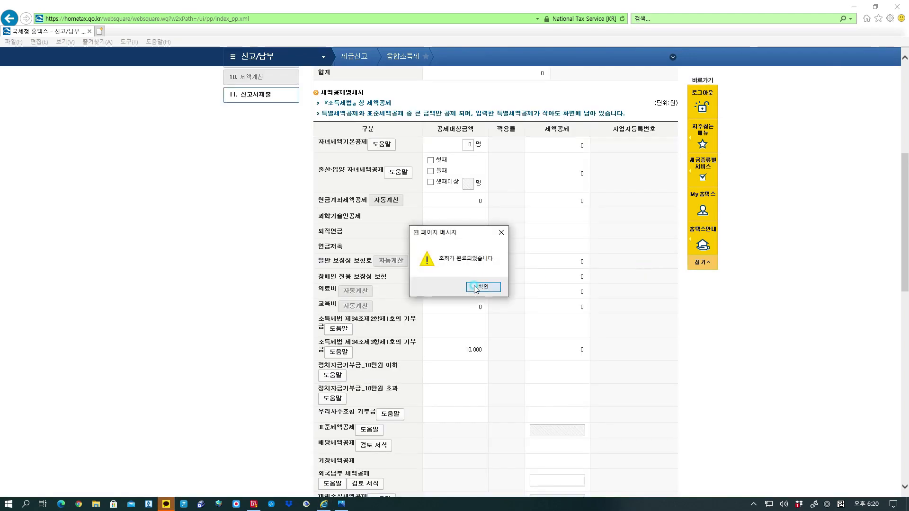
{"action": "left_click", "coordinate": [476, 287]}
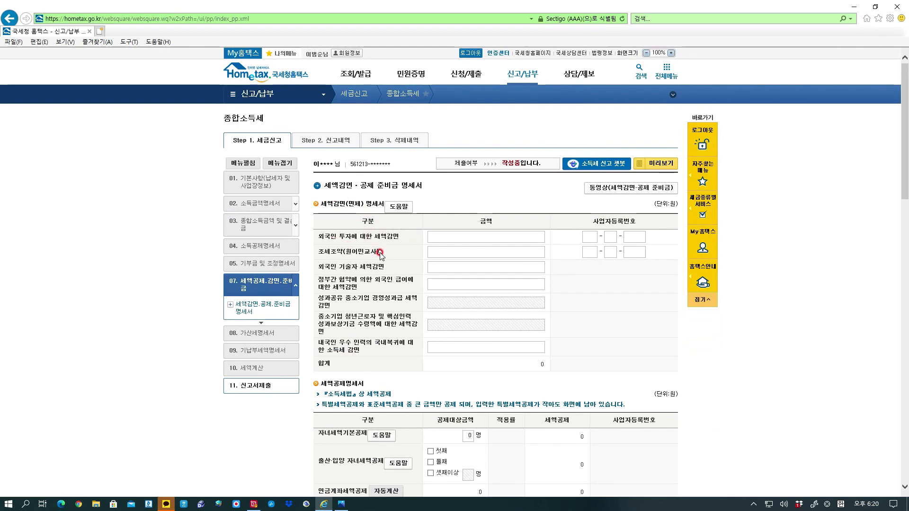
{"action": "scroll", "coordinate": [377, 310], "scroll_direction": "down", "scroll_amount": 3}
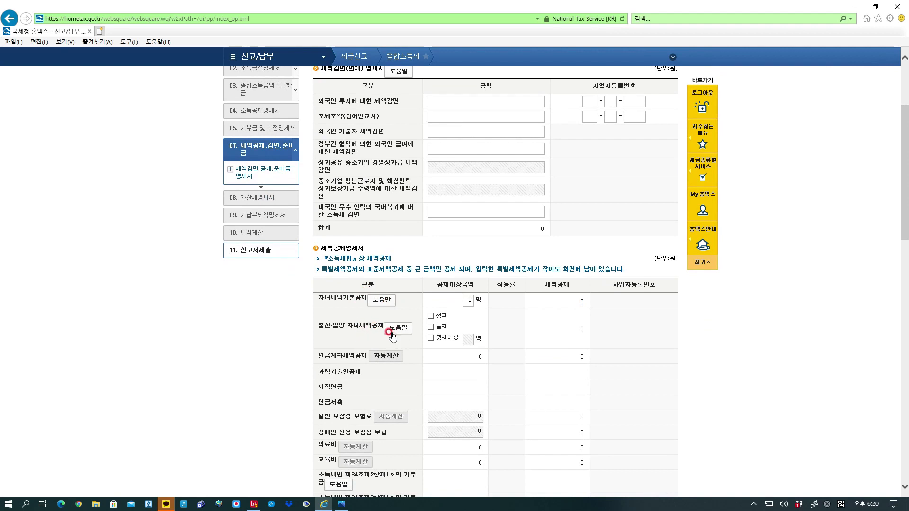
{"action": "left_click", "coordinate": [392, 306]}
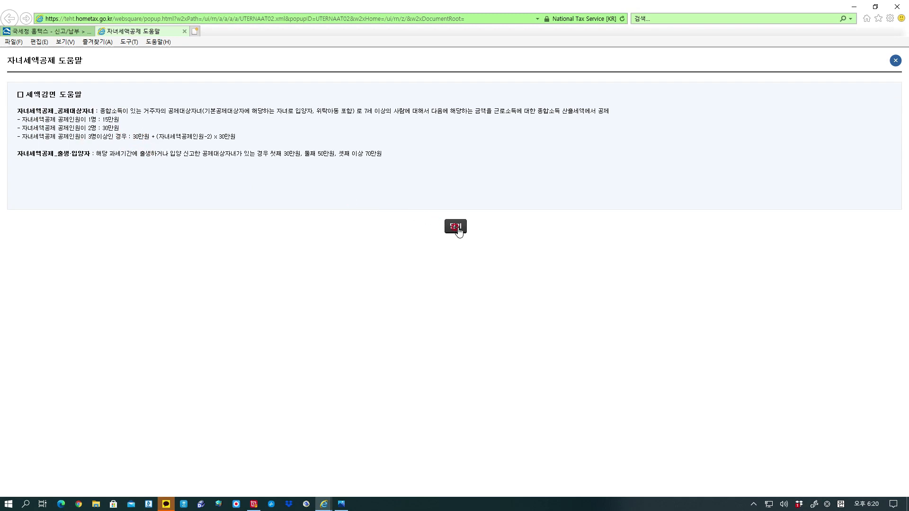
{"action": "left_click", "coordinate": [455, 228]}
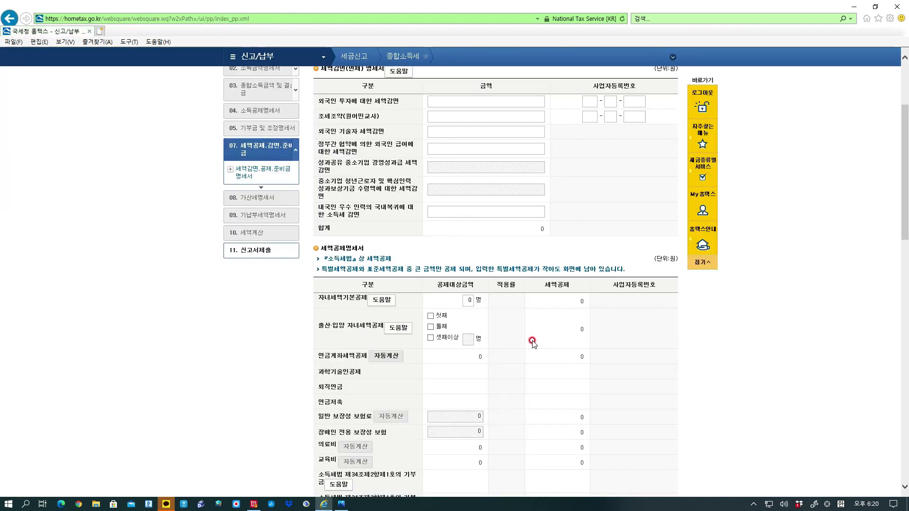
{"action": "scroll", "coordinate": [532, 339], "scroll_direction": "down", "scroll_amount": 1}
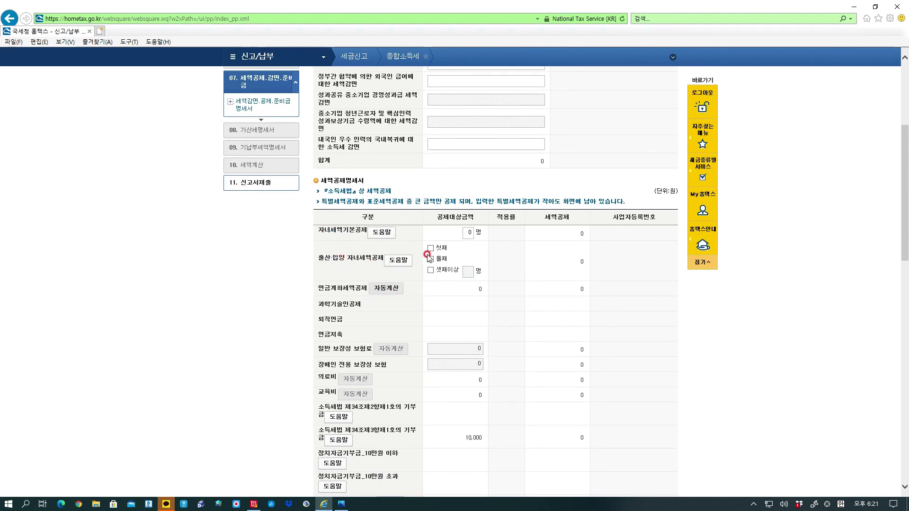
{"action": "scroll", "coordinate": [427, 260], "scroll_direction": "down", "scroll_amount": 1}
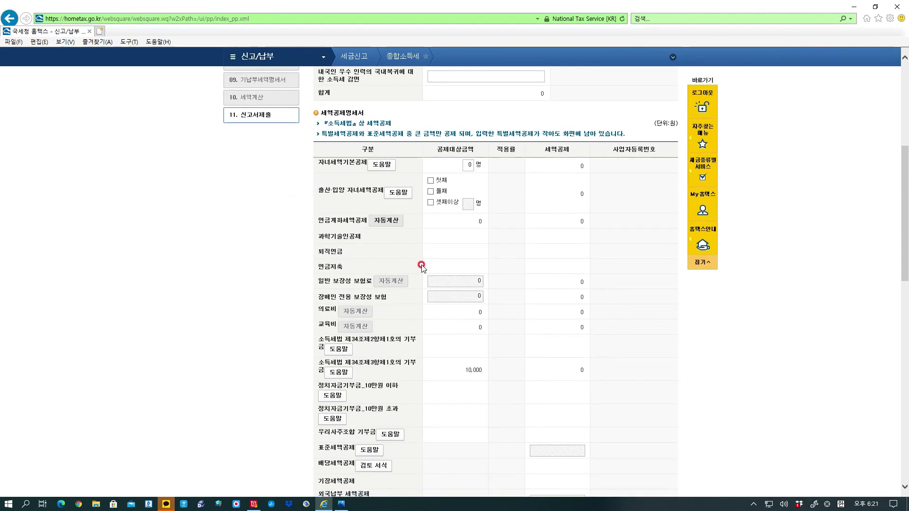
{"action": "scroll", "coordinate": [404, 282], "scroll_direction": "down", "scroll_amount": 2}
{"action": "scroll", "coordinate": [402, 292], "scroll_direction": "down", "scroll_amount": 2}
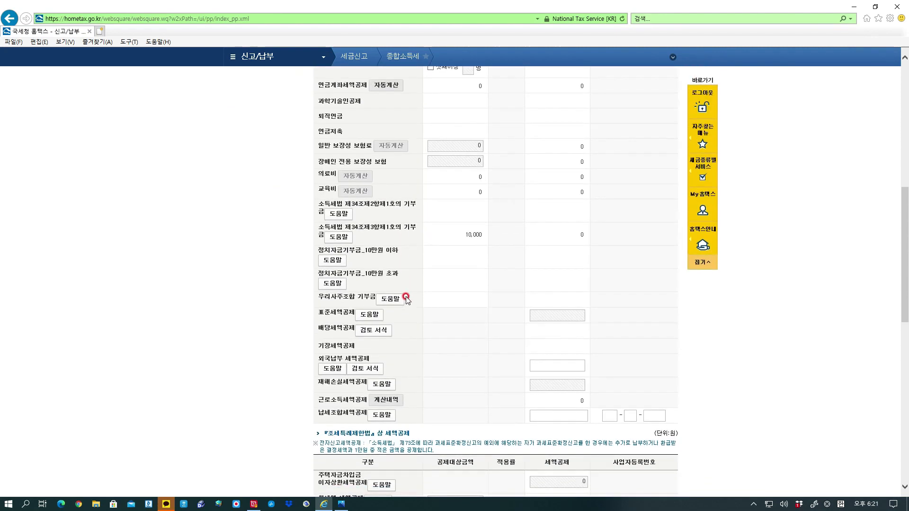
{"action": "scroll", "coordinate": [406, 299], "scroll_direction": "down", "scroll_amount": 4}
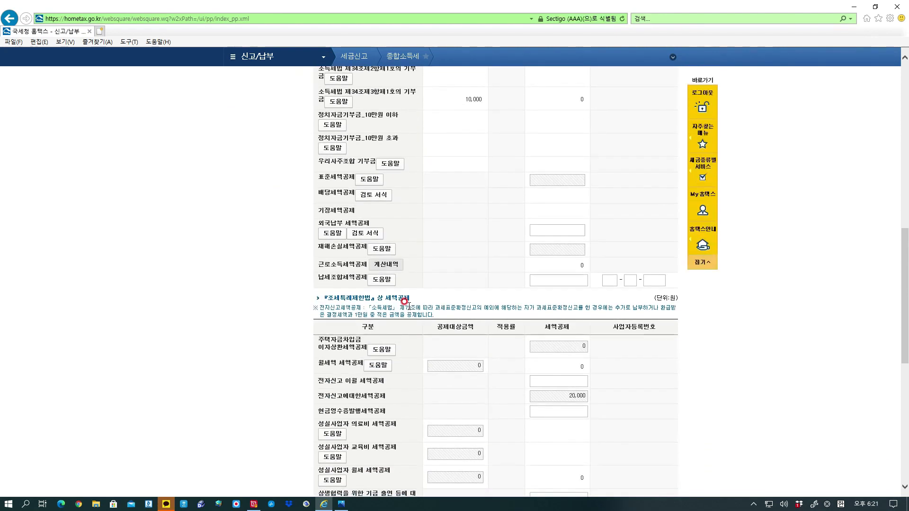
{"action": "scroll", "coordinate": [408, 308], "scroll_direction": "down", "scroll_amount": 7}
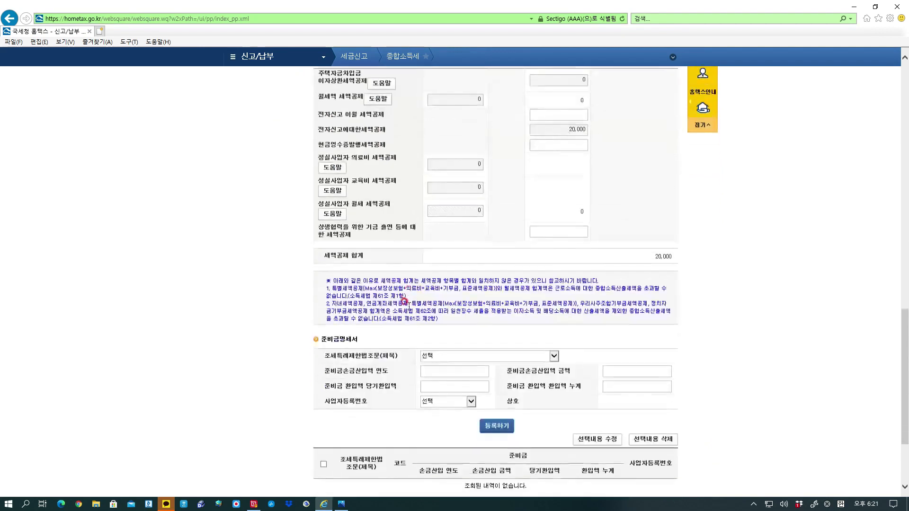
{"action": "scroll", "coordinate": [405, 300], "scroll_direction": "up", "scroll_amount": 5}
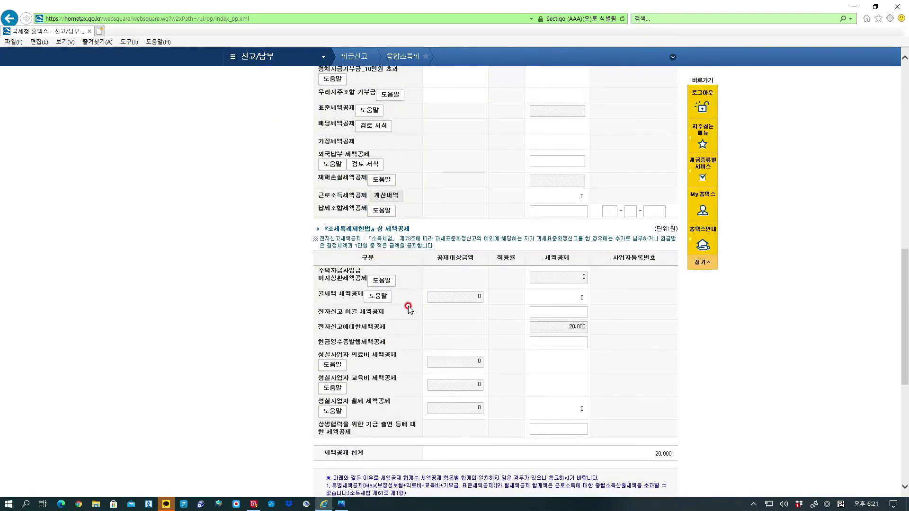
{"action": "scroll", "coordinate": [409, 308], "scroll_direction": "up", "scroll_amount": 5}
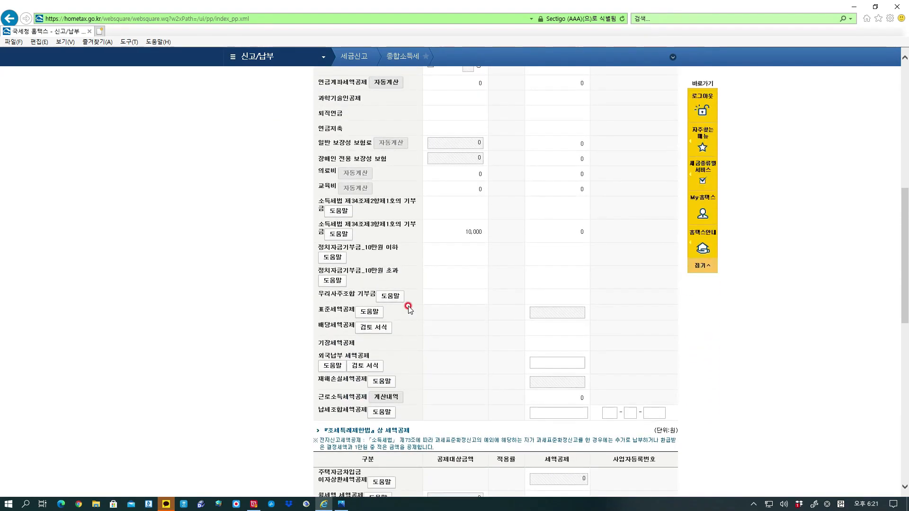
{"action": "scroll", "coordinate": [408, 308], "scroll_direction": "up", "scroll_amount": 2}
{"action": "scroll", "coordinate": [421, 298], "scroll_direction": "up", "scroll_amount": 2}
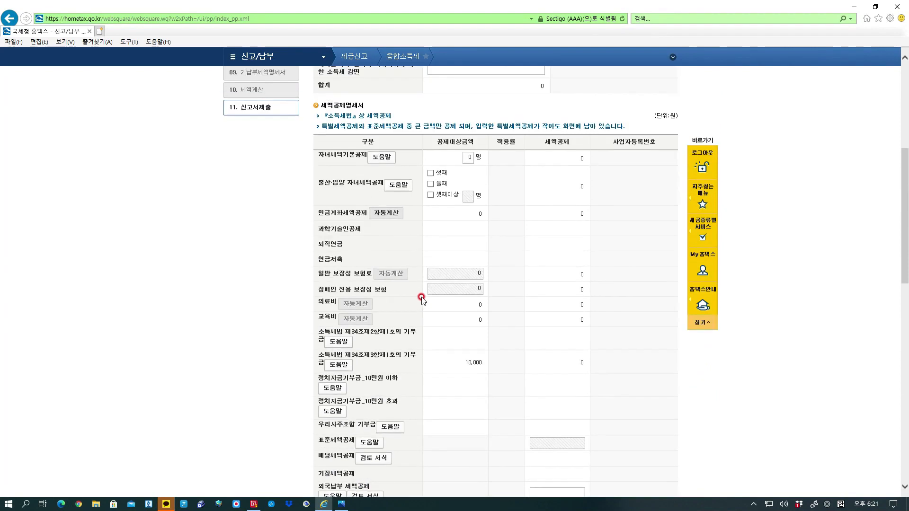
{"action": "scroll", "coordinate": [421, 297], "scroll_direction": "up", "scroll_amount": 8}
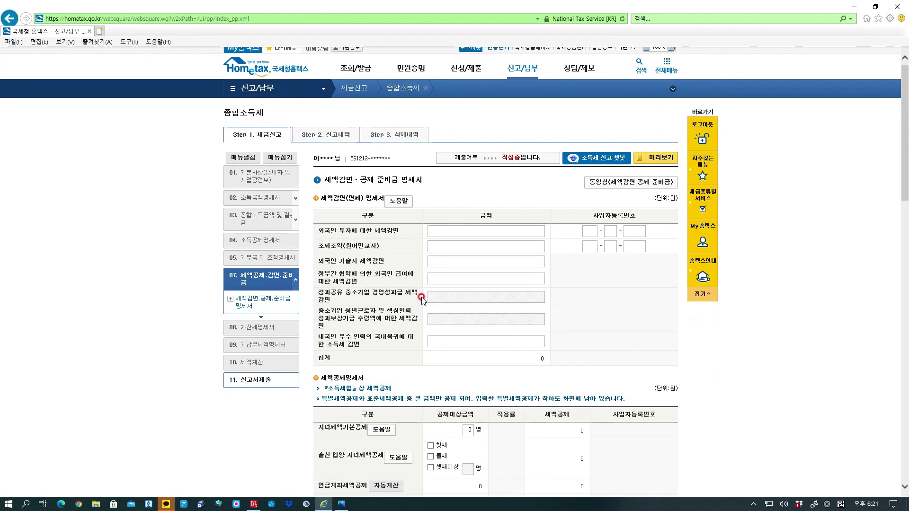
{"action": "scroll", "coordinate": [422, 297], "scroll_direction": "down", "scroll_amount": 4}
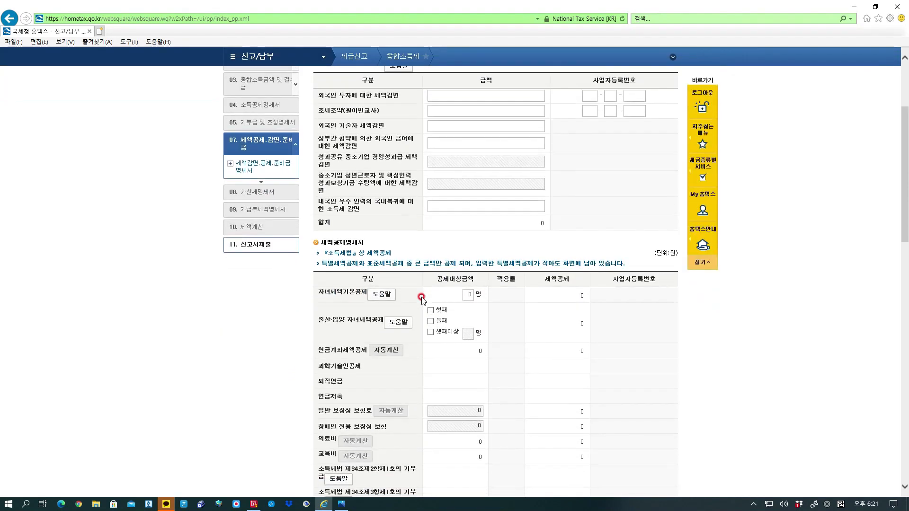
{"action": "scroll", "coordinate": [421, 297], "scroll_direction": "down", "scroll_amount": 2}
{"action": "scroll", "coordinate": [422, 299], "scroll_direction": "down", "scroll_amount": 2}
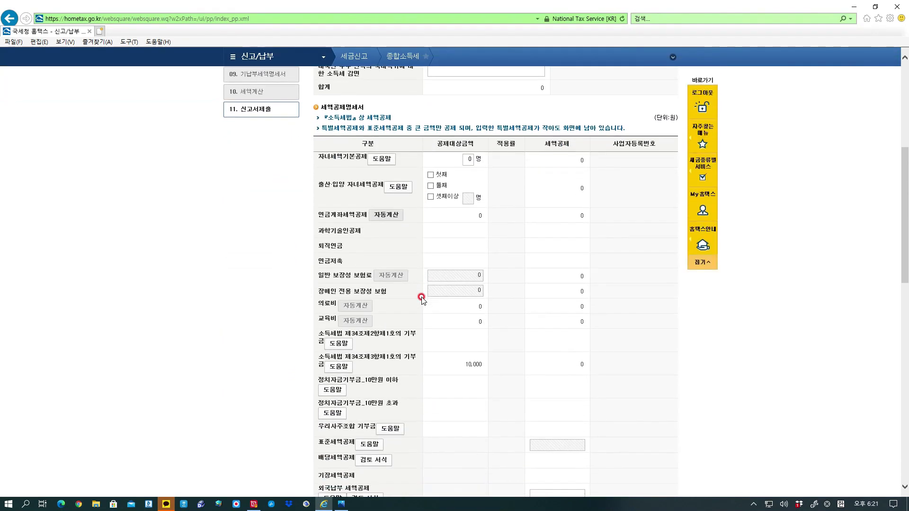
{"action": "scroll", "coordinate": [421, 298], "scroll_direction": "down", "scroll_amount": 2}
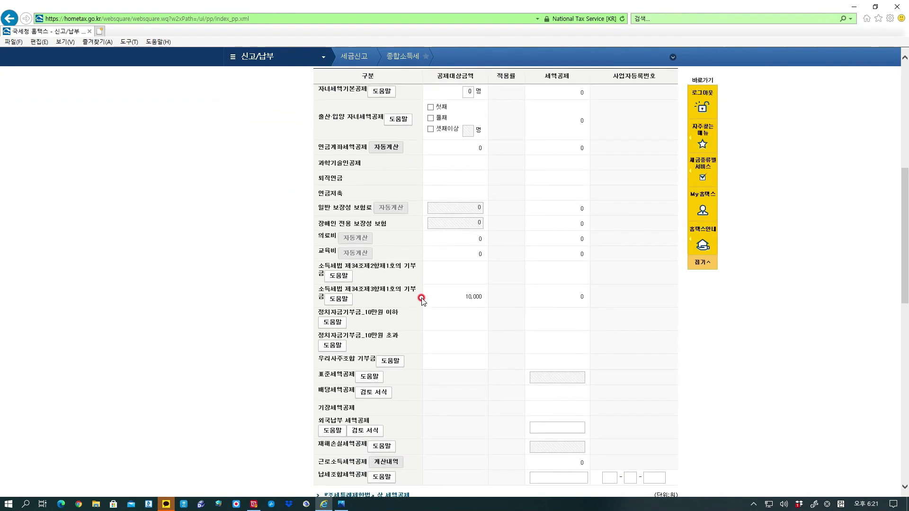
{"action": "scroll", "coordinate": [422, 301], "scroll_direction": "down", "scroll_amount": 2}
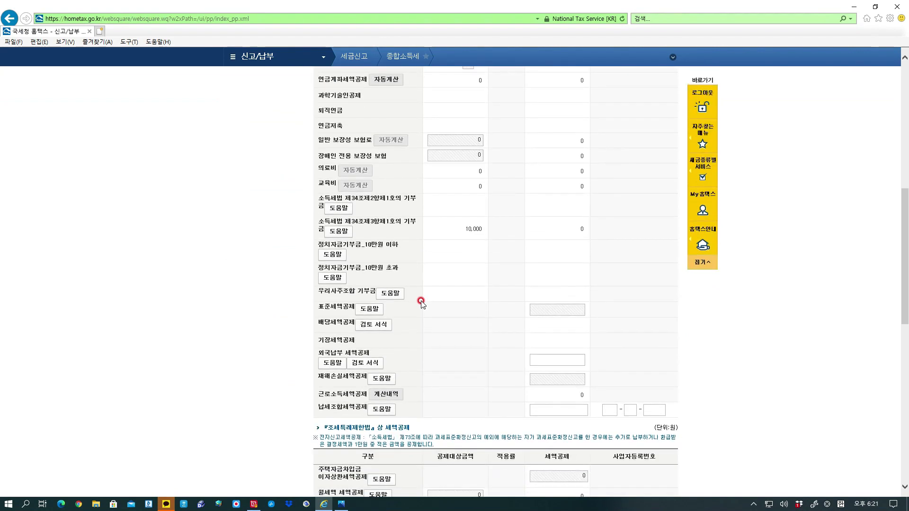
{"action": "scroll", "coordinate": [422, 301], "scroll_direction": "down", "scroll_amount": 14}
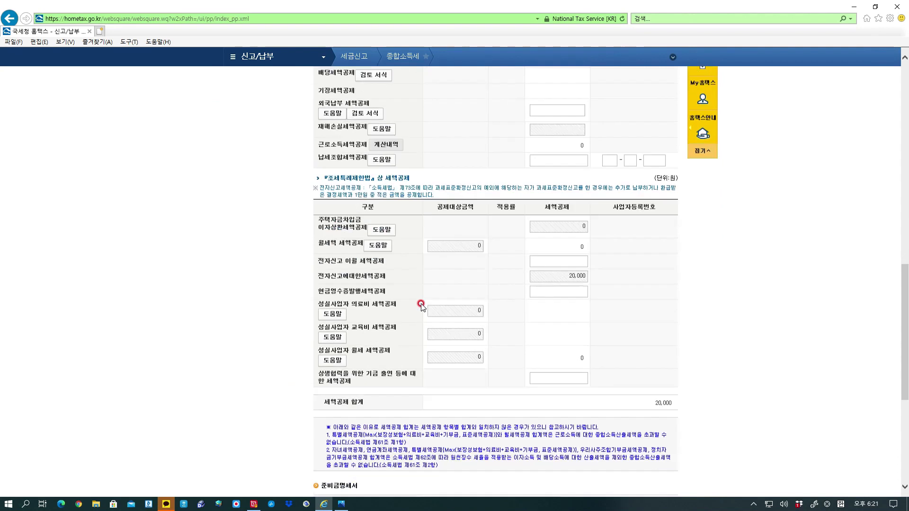
{"action": "scroll", "coordinate": [445, 324], "scroll_direction": "down", "scroll_amount": 2}
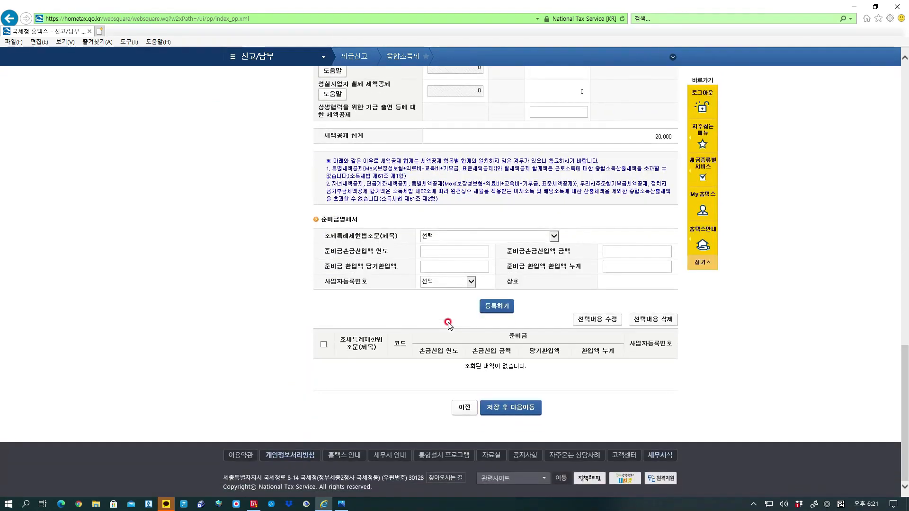
Save the tax credit statement and move to the penalty statement.
{"action": "left_click", "coordinate": [519, 419]}
{"action": "left_click", "coordinate": [464, 286]}
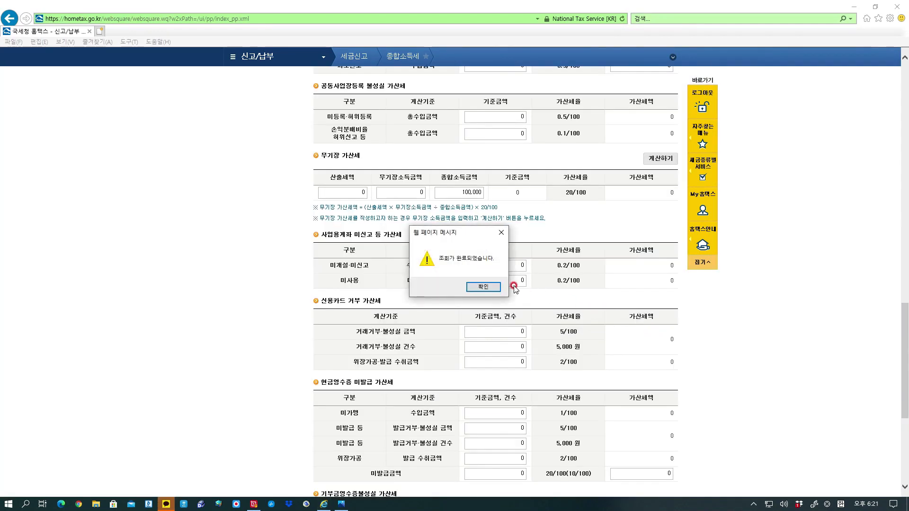
{"action": "left_click", "coordinate": [491, 287]}
Review the penalty statement with all penalties at 0 and save it.
{"action": "scroll", "coordinate": [628, 280], "scroll_direction": "up", "scroll_amount": 15}
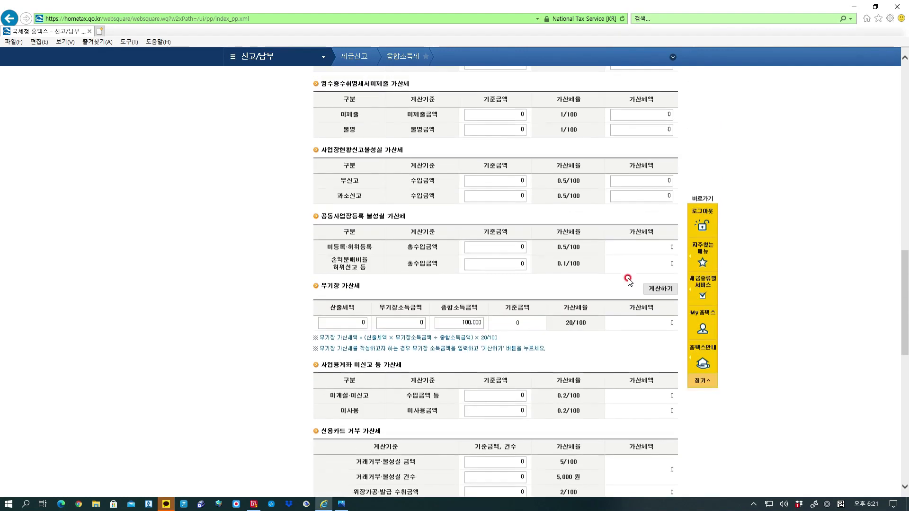
{"action": "scroll", "coordinate": [630, 281], "scroll_direction": "up", "scroll_amount": 10}
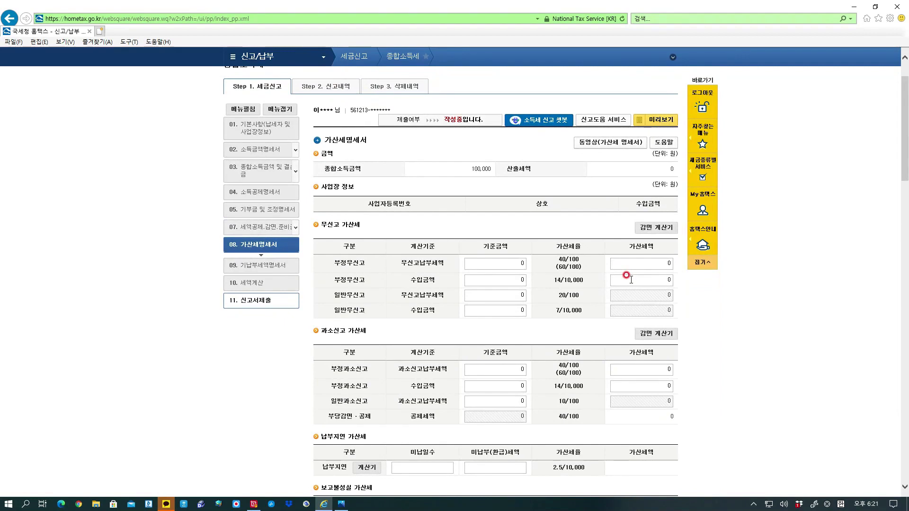
{"action": "scroll", "coordinate": [626, 276], "scroll_direction": "down", "scroll_amount": 6}
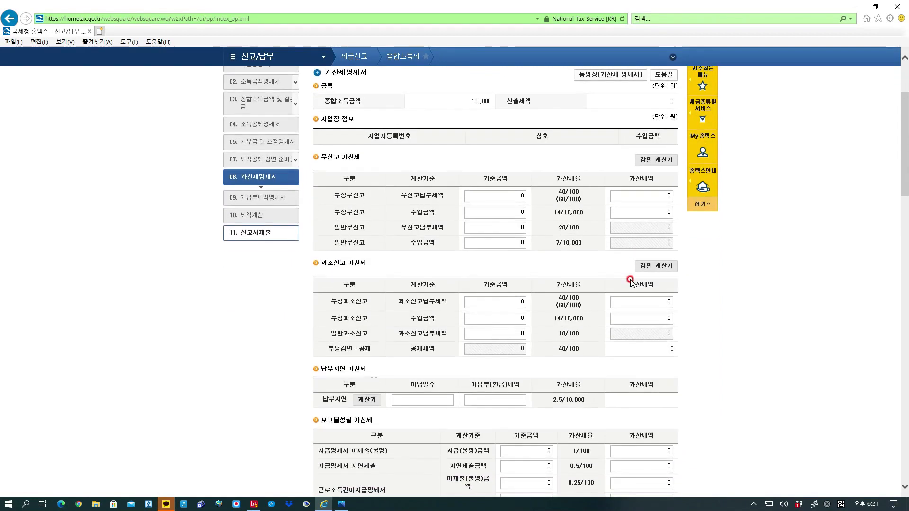
{"action": "scroll", "coordinate": [621, 279], "scroll_direction": "down", "scroll_amount": 12}
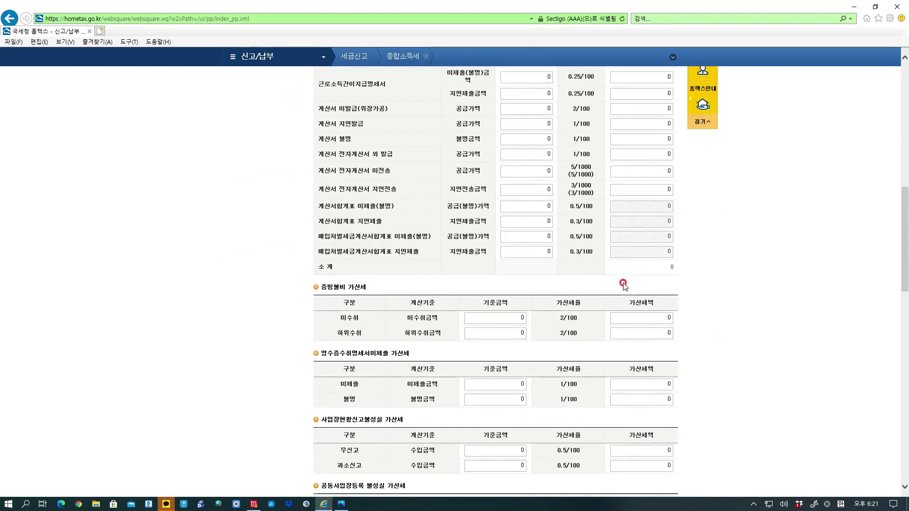
{"action": "scroll", "coordinate": [622, 287], "scroll_direction": "down", "scroll_amount": 12}
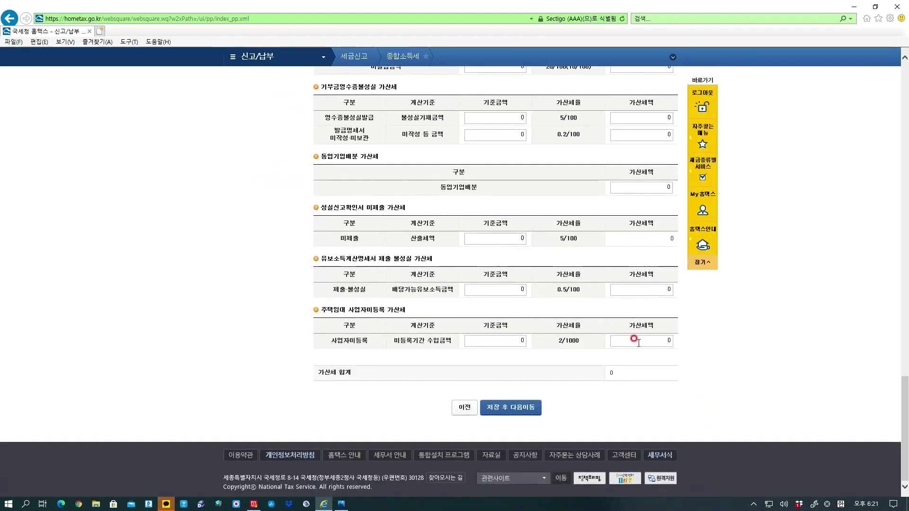
{"action": "left_click", "coordinate": [513, 406]}
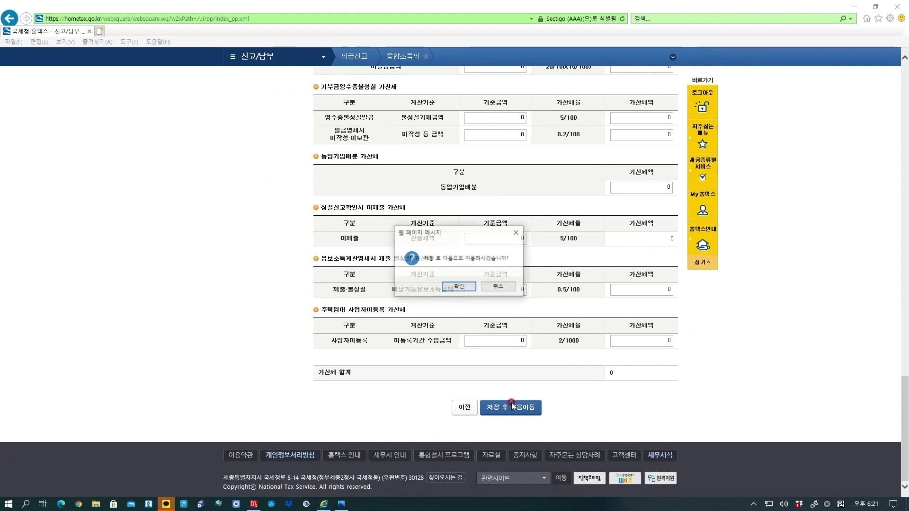
{"action": "left_click", "coordinate": [464, 287]}
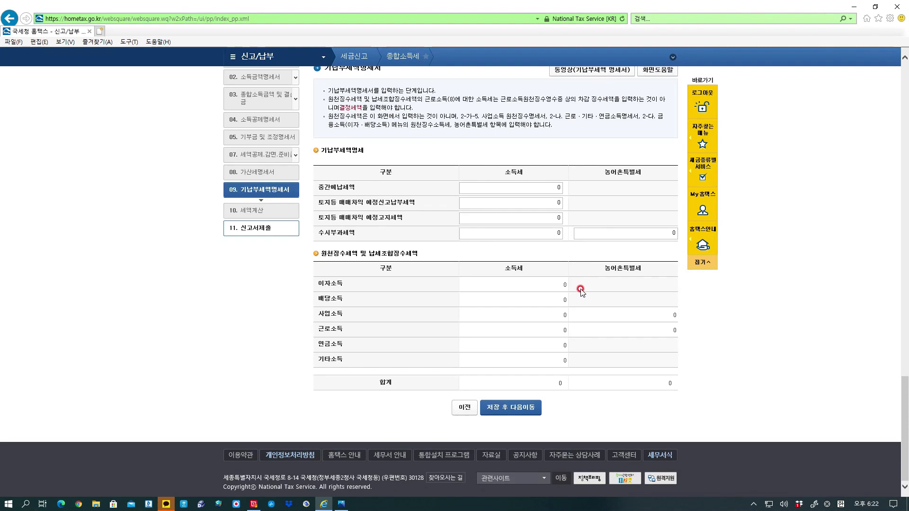
Save the prepaid tax statement (기납부세액명세서) with all amounts at 0.
{"action": "scroll", "coordinate": [597, 272], "scroll_direction": "up", "scroll_amount": 3}
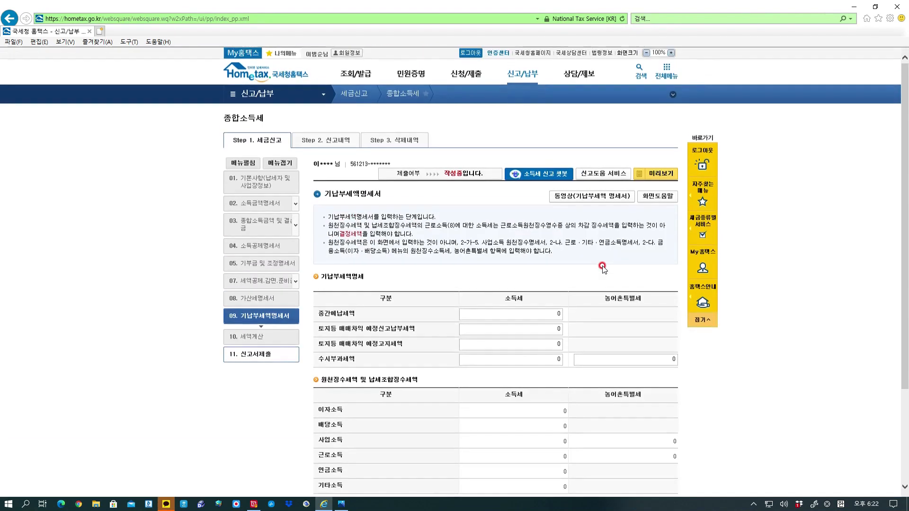
{"action": "scroll", "coordinate": [603, 268], "scroll_direction": "down", "scroll_amount": 3}
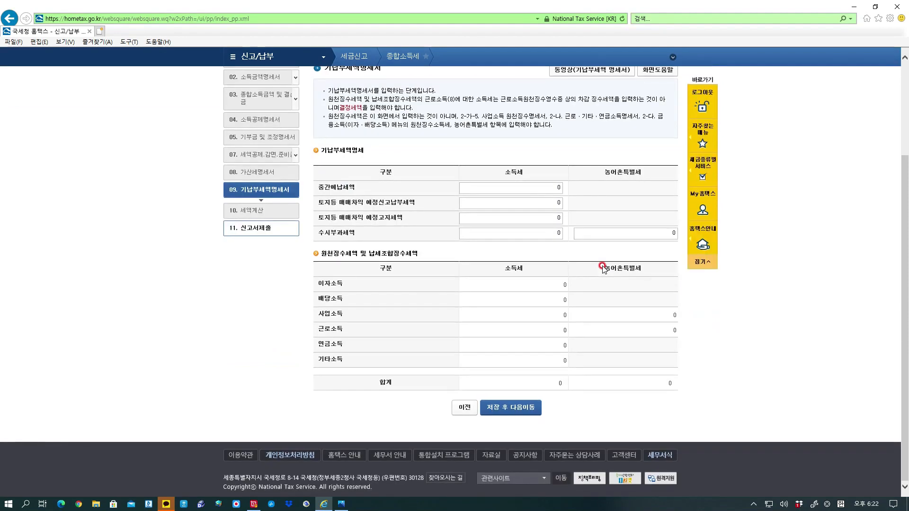
{"action": "left_click", "coordinate": [524, 405]}
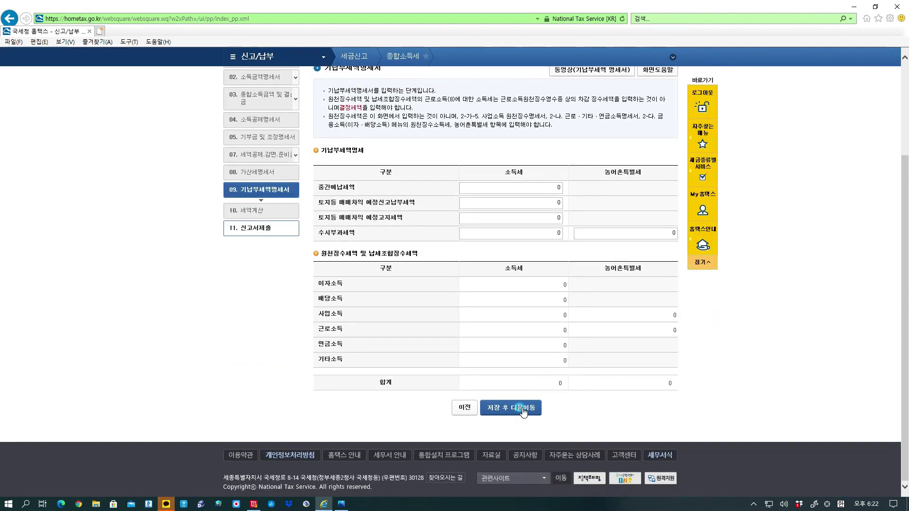
Confirm and review the tax calculation: 100,000 income, 20,000 credit, 0 tax payable.
{"action": "left_click", "coordinate": [460, 287]}
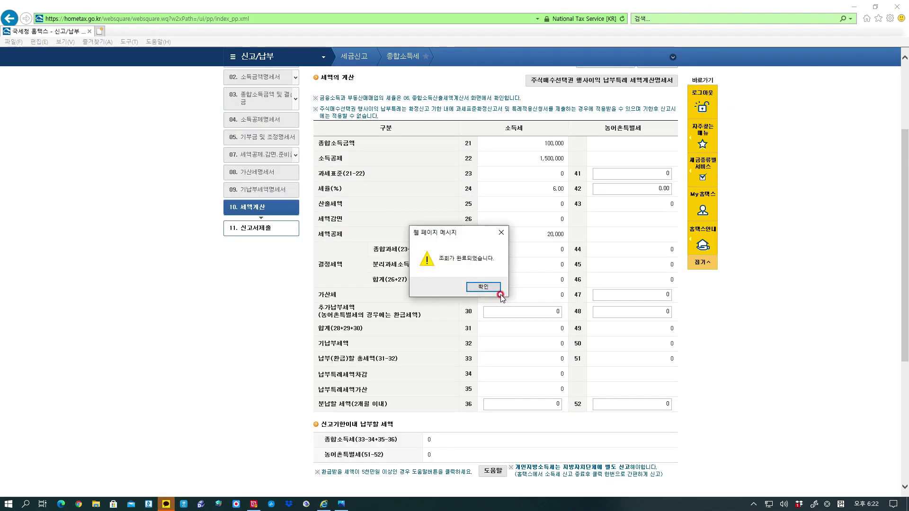
{"action": "left_click", "coordinate": [485, 287]}
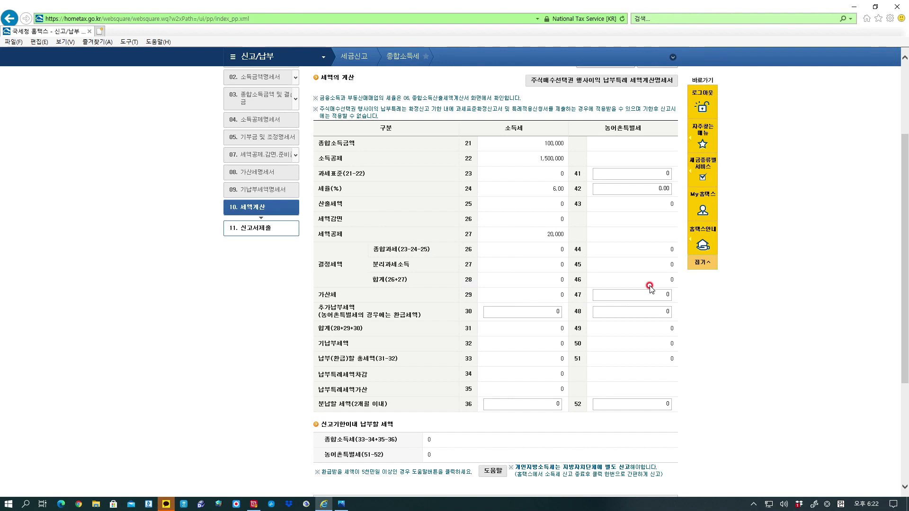
{"action": "scroll", "coordinate": [650, 289], "scroll_direction": "down", "scroll_amount": 3}
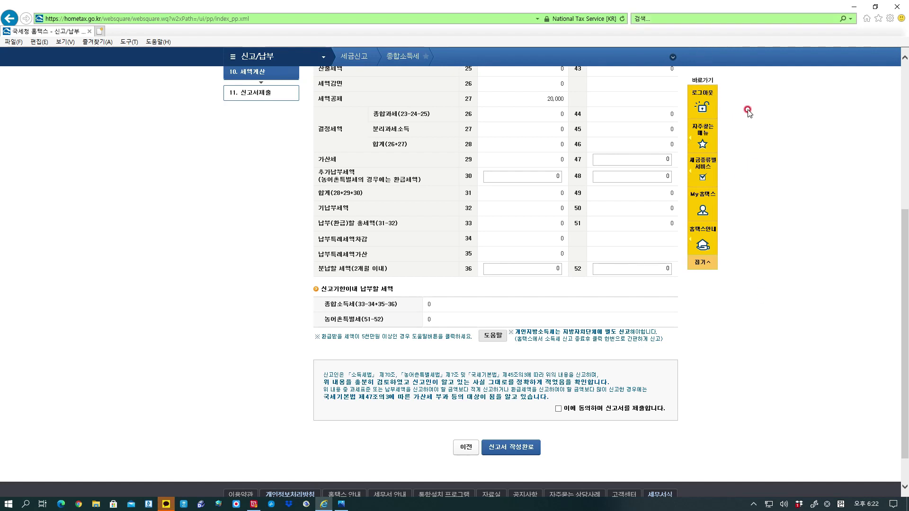
{"action": "scroll", "coordinate": [641, 147], "scroll_direction": "up", "scroll_amount": 6}
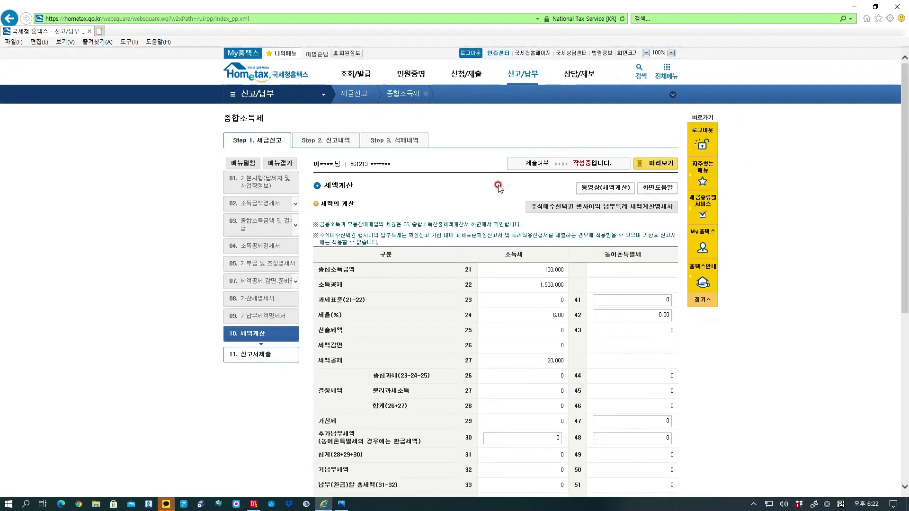